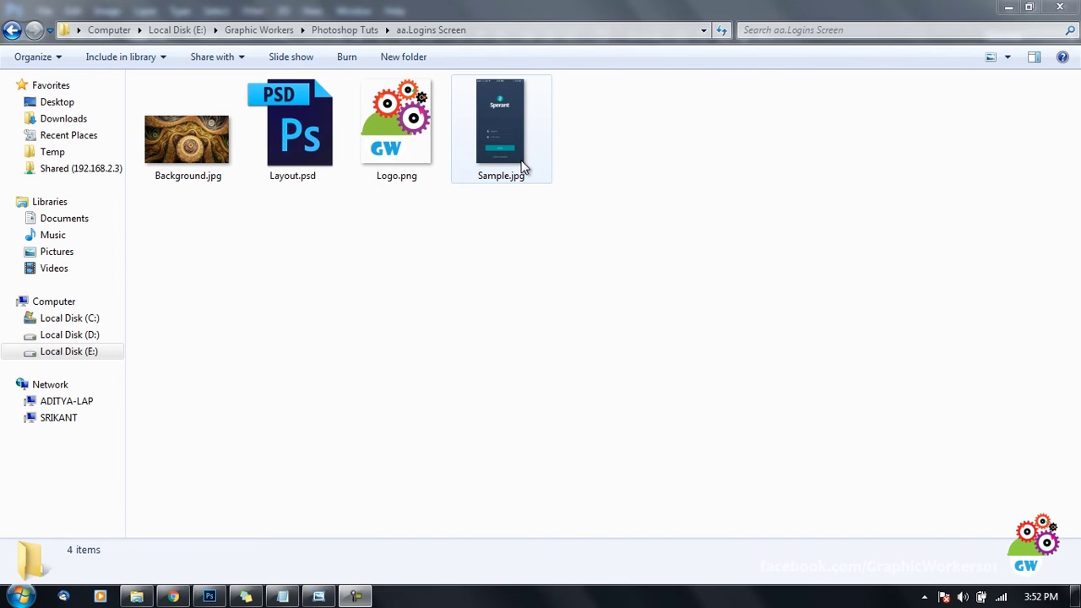
Open Sample.jpg from the aa.Logins Screen folder in Windows Photo Viewer
{"action": "double_click", "coordinate": [521, 165]}
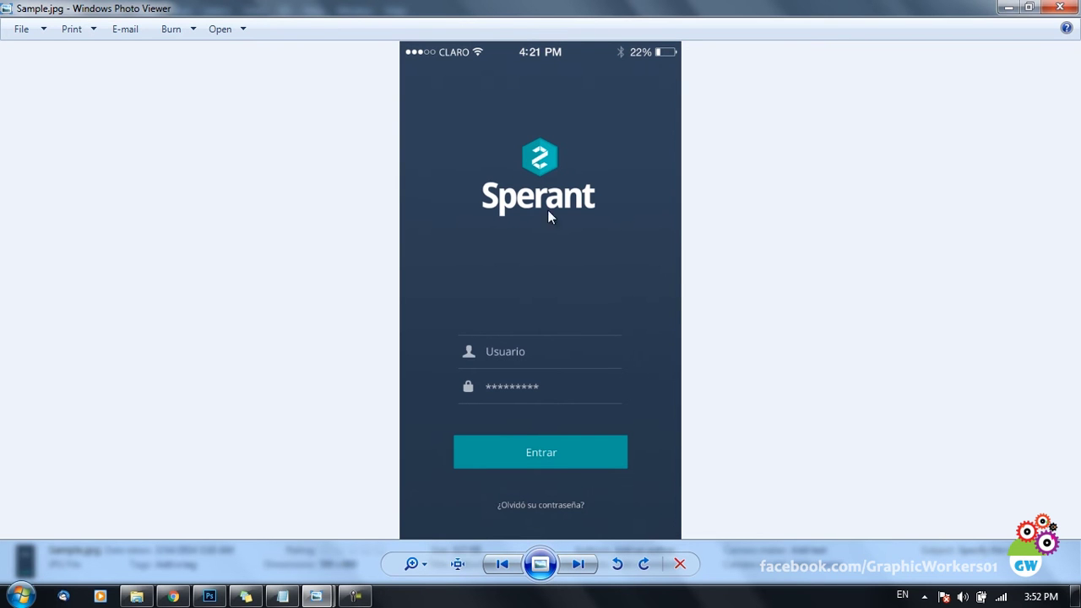
Close the sample image viewer and select Layout.psd in the project folder
{"action": "left_click", "coordinate": [1060, 7]}
{"action": "left_click", "coordinate": [304, 152]}
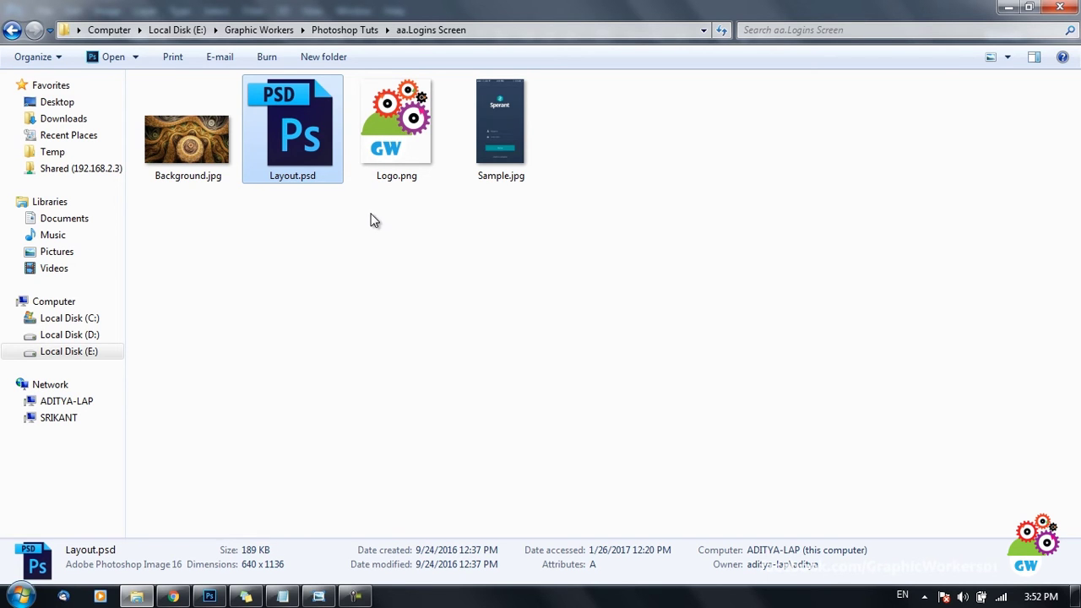
Open the 640 × 1136 Layout.psd file in Photoshop
{"action": "double_click", "coordinate": [303, 135]}
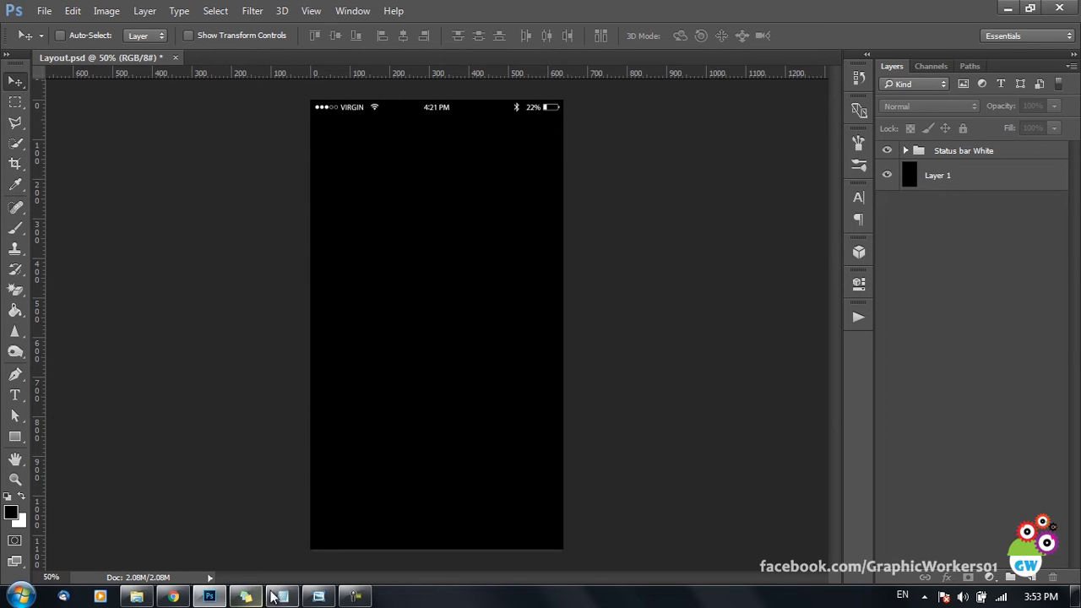
Compare the layout with Sample.jpg, dismiss the no-layers error, and pick the Rectangle tool
{"action": "left_click", "coordinate": [319, 596]}
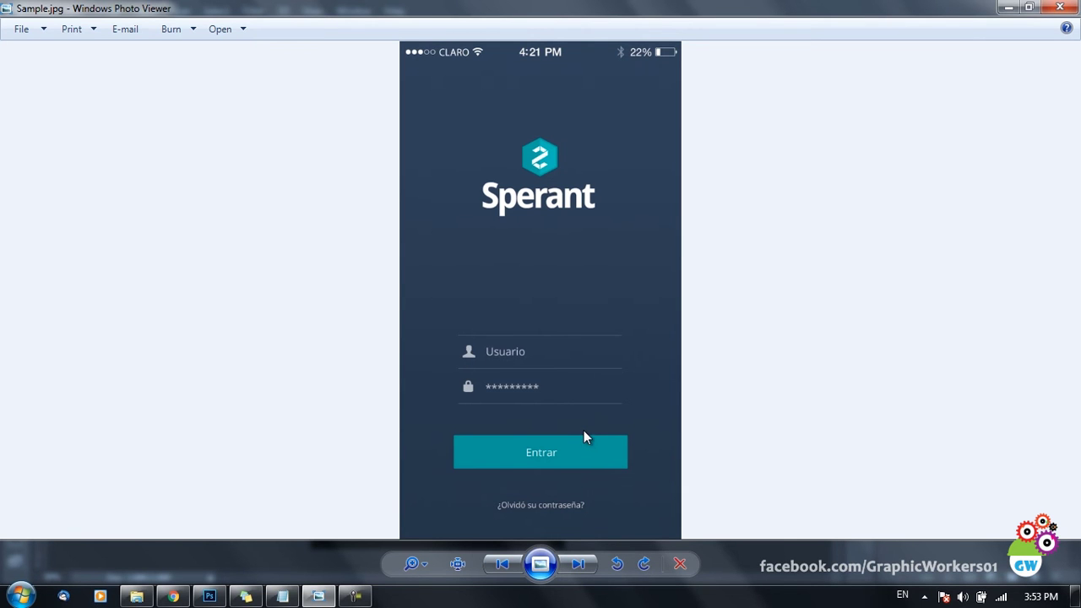
{"action": "left_click", "coordinate": [1007, 8]}
{"action": "left_click", "coordinate": [552, 367]}
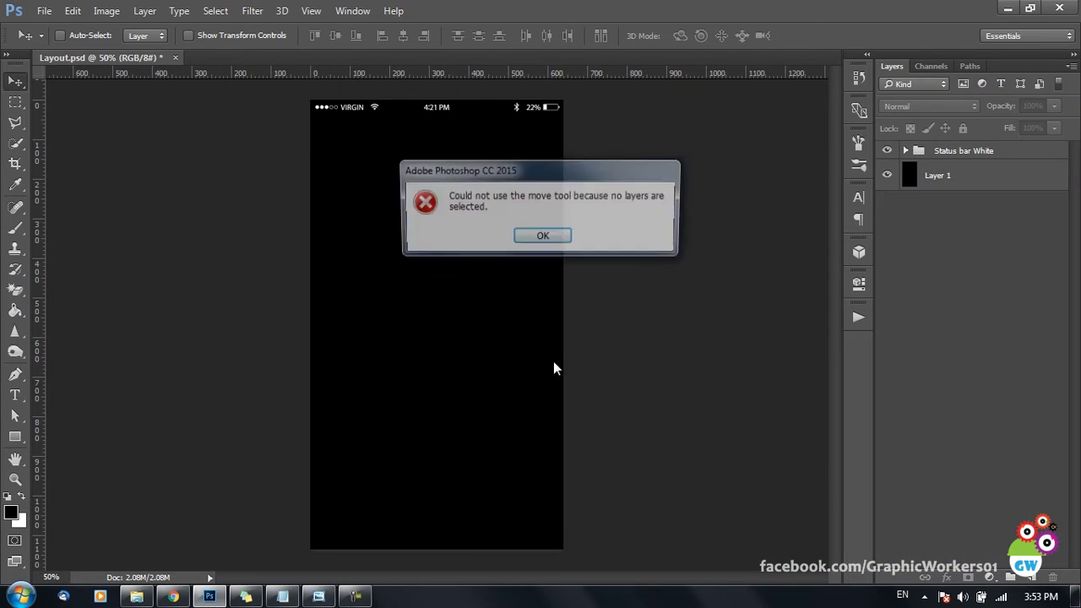
{"action": "left_click", "coordinate": [543, 237]}
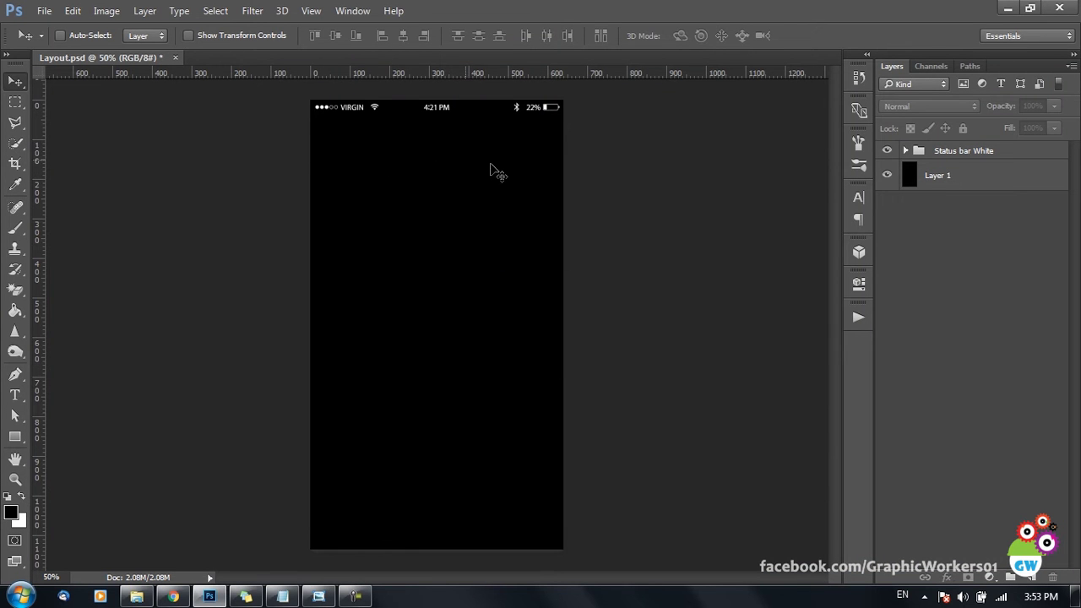
{"action": "left_click", "coordinate": [15, 437]}
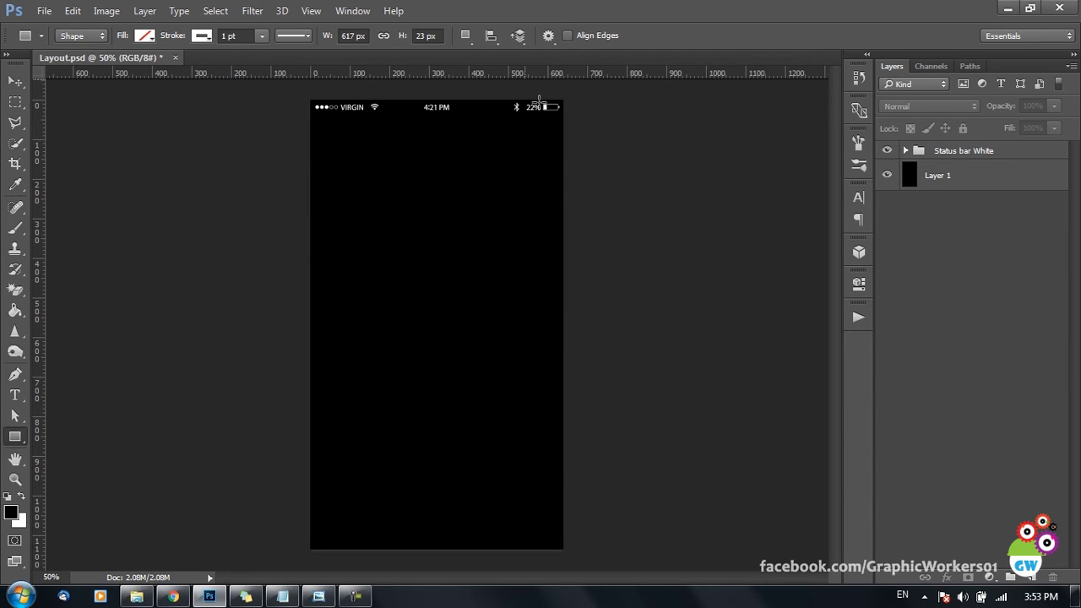
Check the canvas dimensions in Image Size (640 × 1136 px)
{"action": "left_click", "coordinate": [107, 13]}
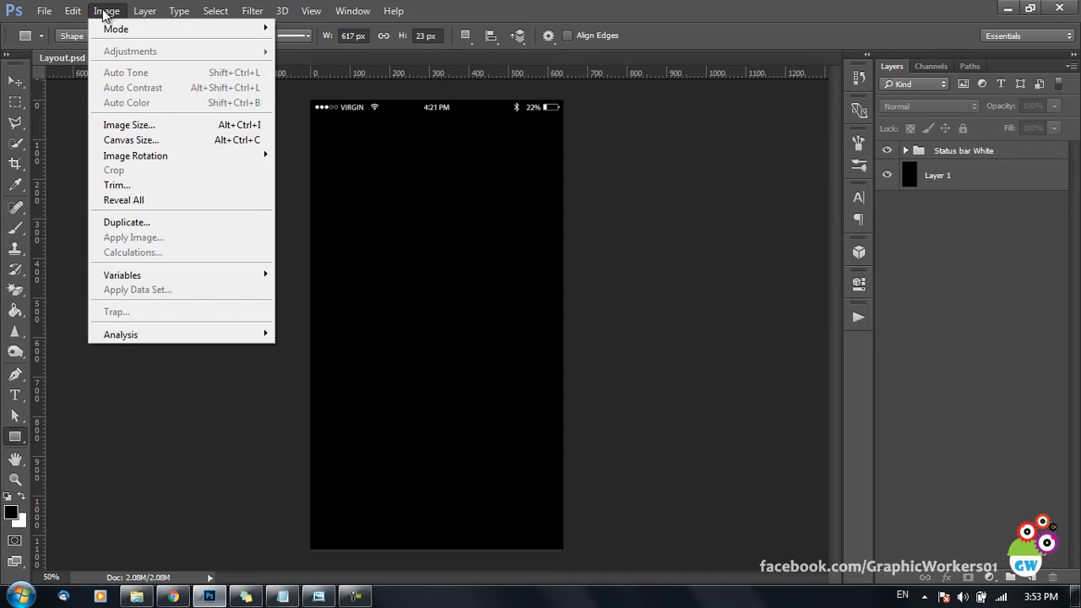
{"action": "left_click", "coordinate": [163, 127]}
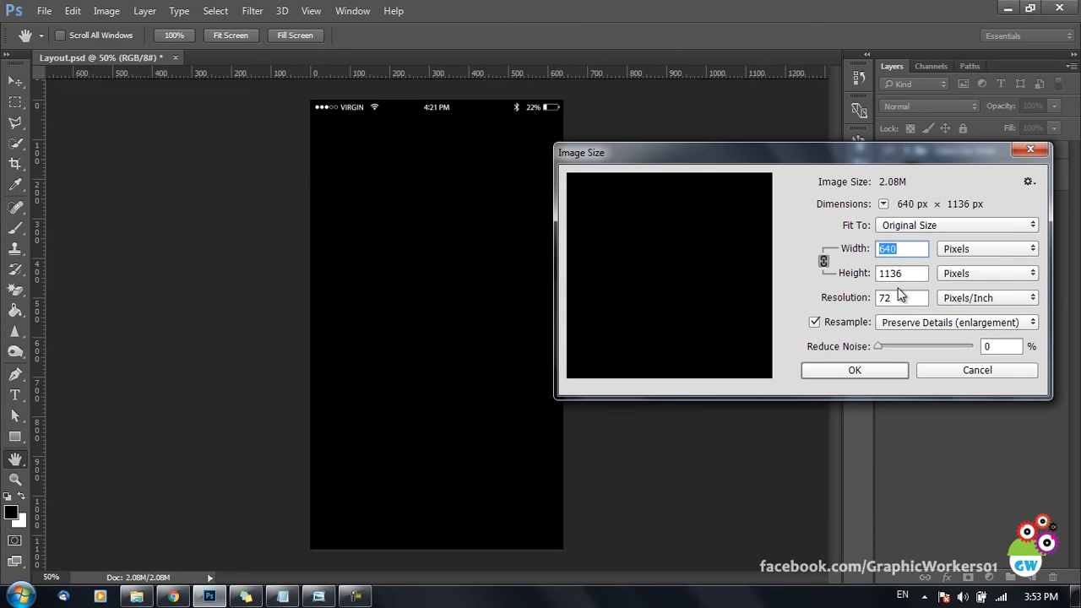
{"action": "left_click", "coordinate": [884, 374]}
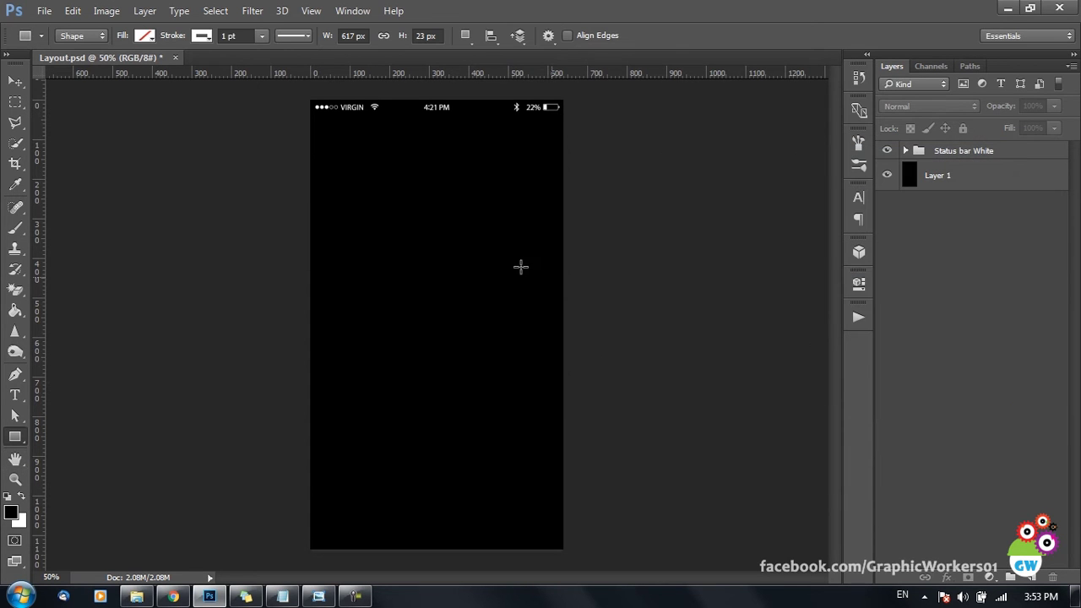
Create a rectangle with width 640 px and height 1136 px
{"action": "left_click", "coordinate": [441, 235]}
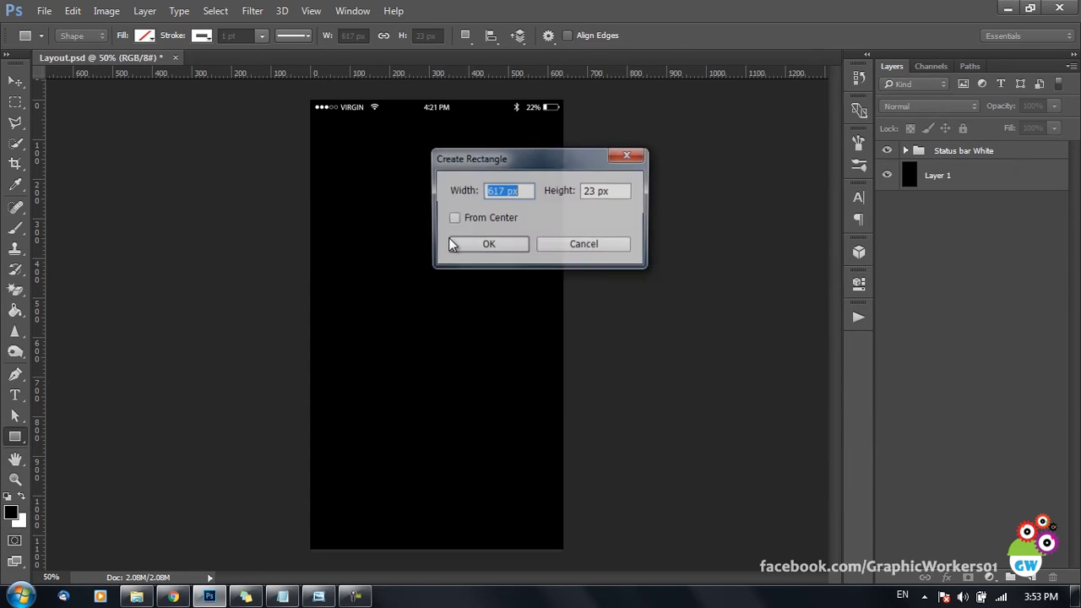
{"action": "type", "text": "640"}
{"action": "key", "text": "Tab"}
{"action": "type", "text": "1136"}
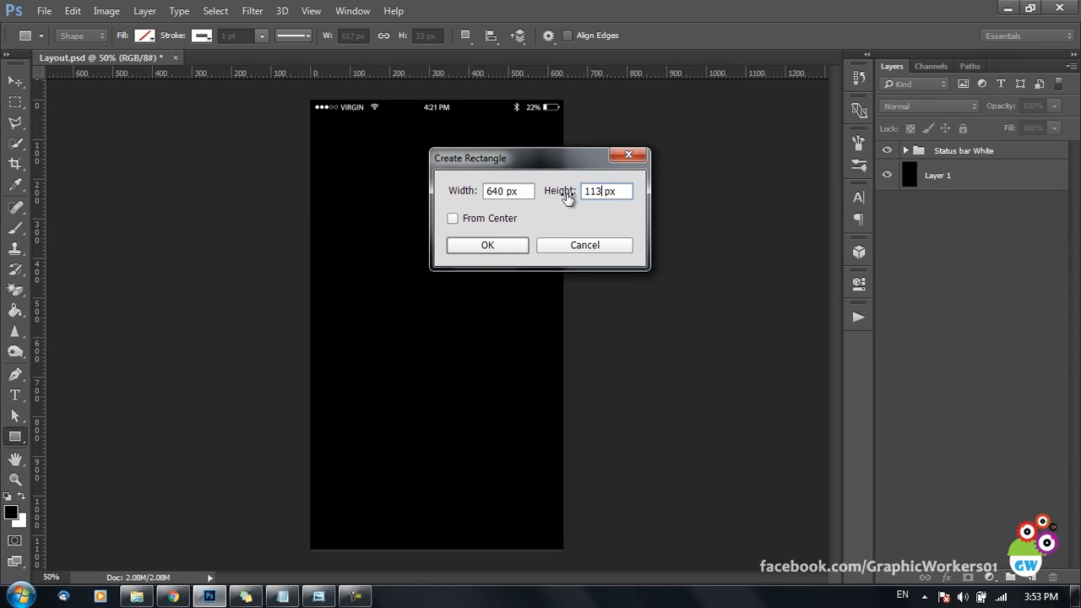
{"action": "left_click", "coordinate": [514, 249]}
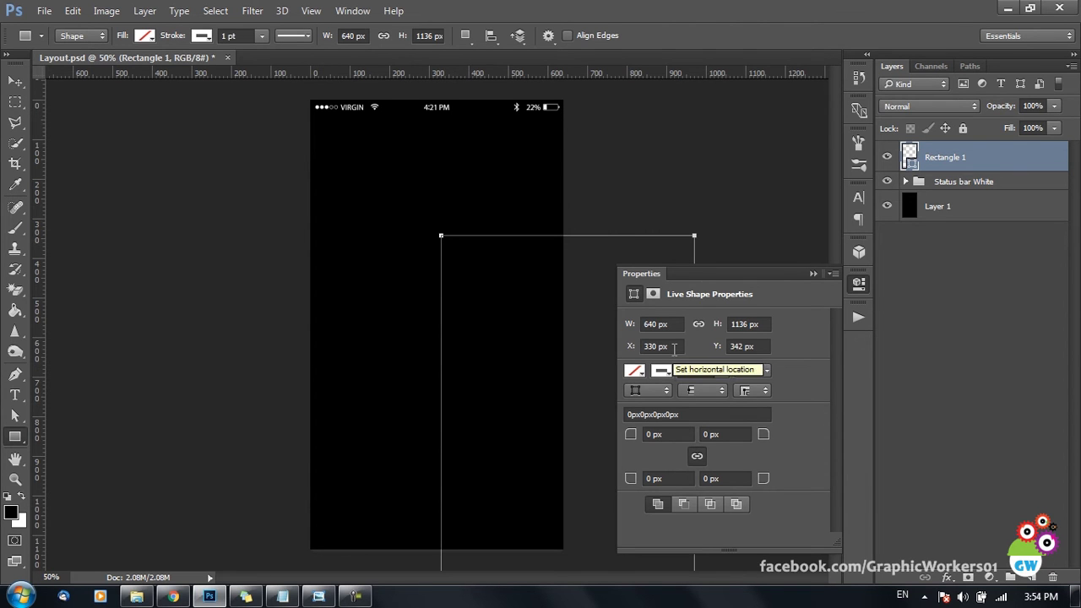
Position the rectangle at X 0, Y 0 in Properties
{"action": "left_click", "coordinate": [674, 349]}
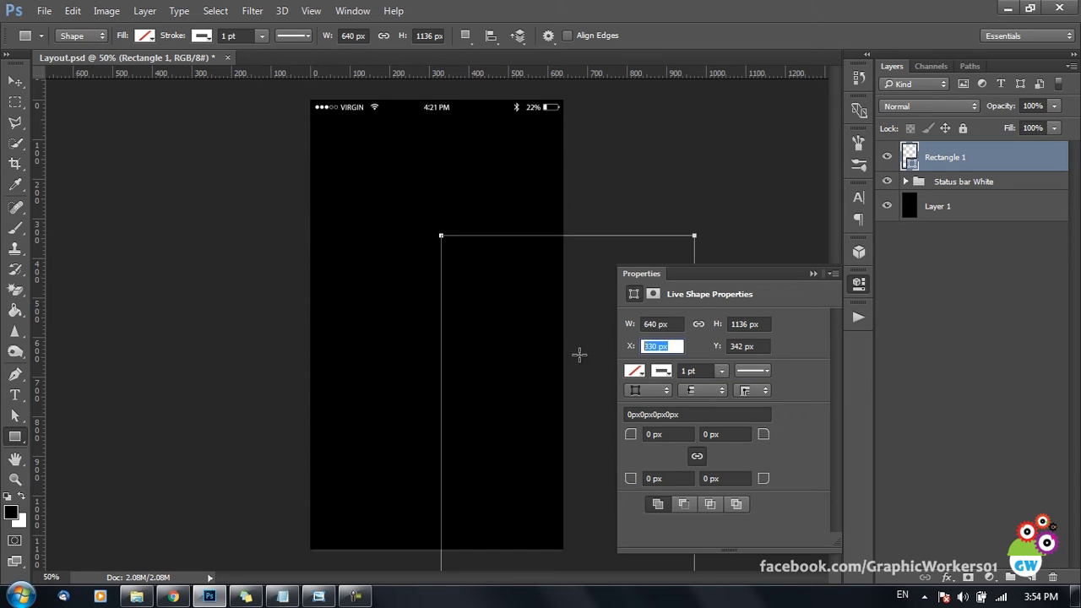
{"action": "type", "text": "0"}
{"action": "key", "text": "Tab"}
{"action": "type", "text": "0"}
{"action": "key", "text": "Return"}
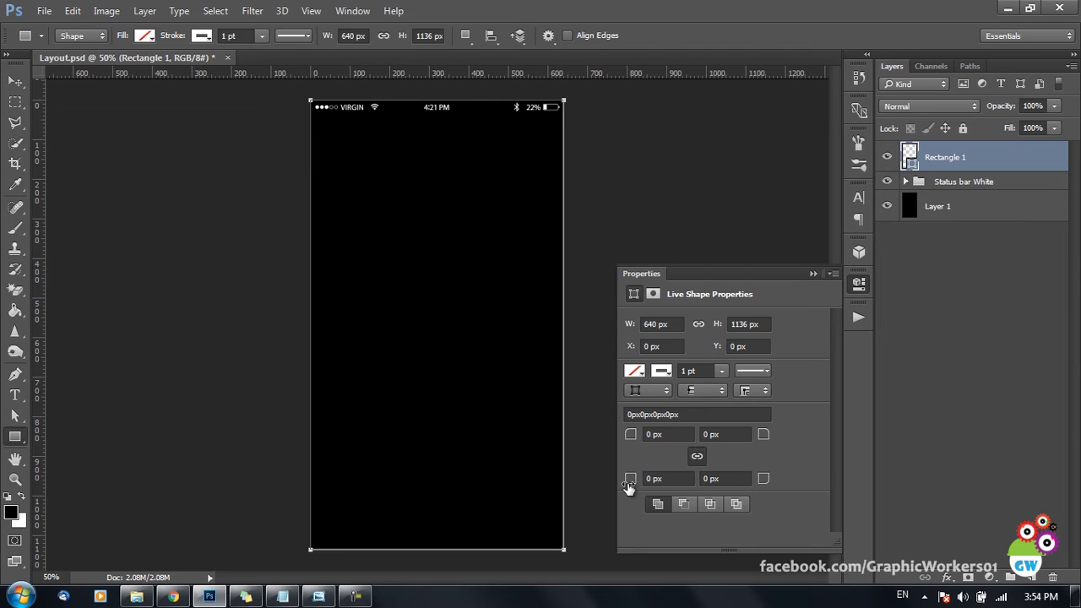
Remove the rectangle's stroke and give it a light blue fill swatch
{"action": "left_click", "coordinate": [661, 372]}
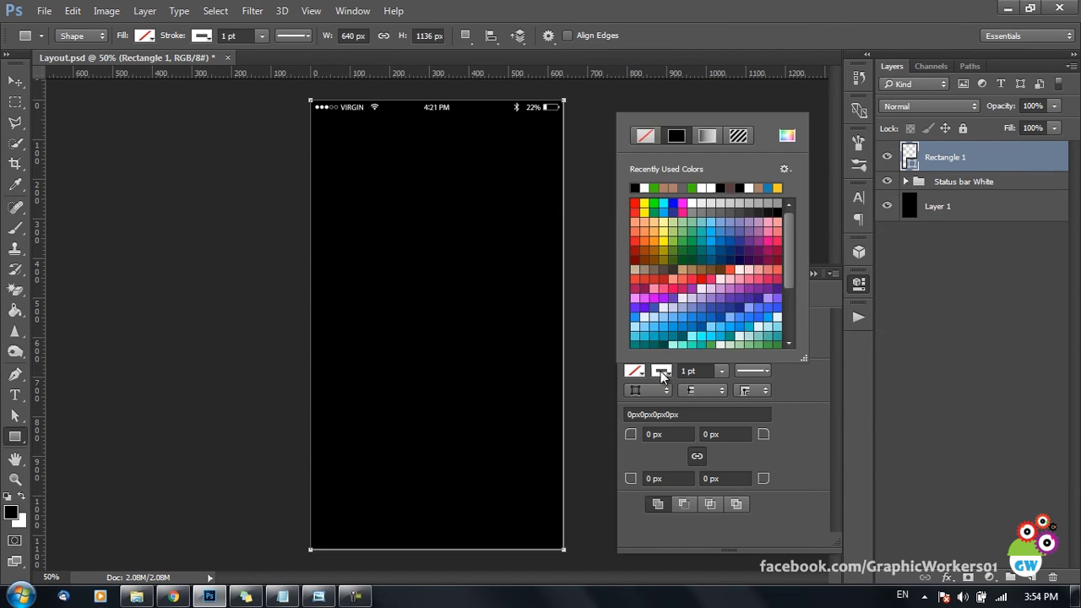
{"action": "left_click", "coordinate": [646, 142]}
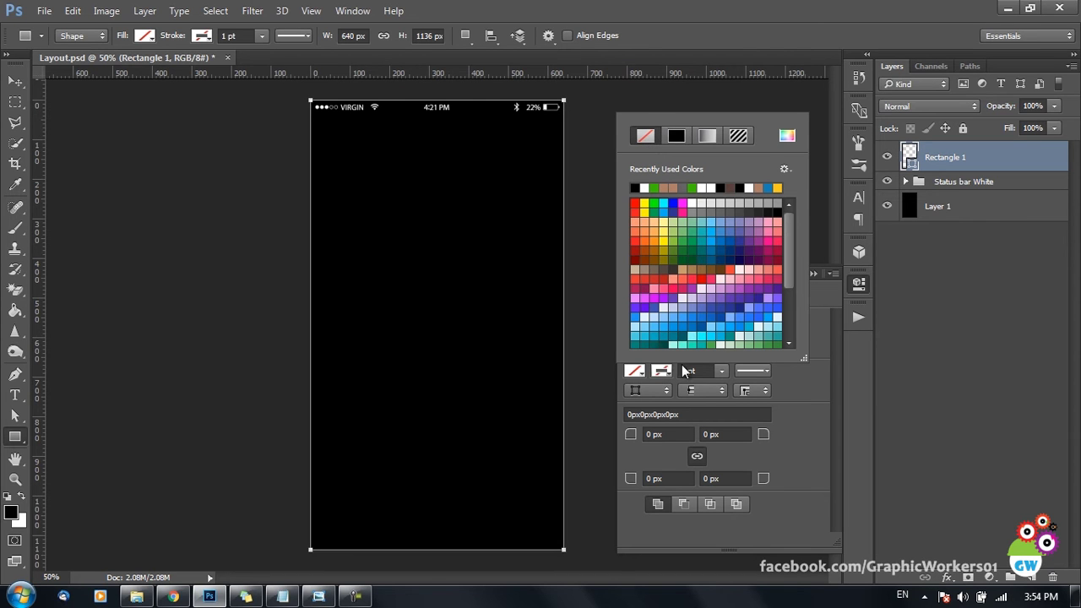
{"action": "left_click", "coordinate": [671, 213]}
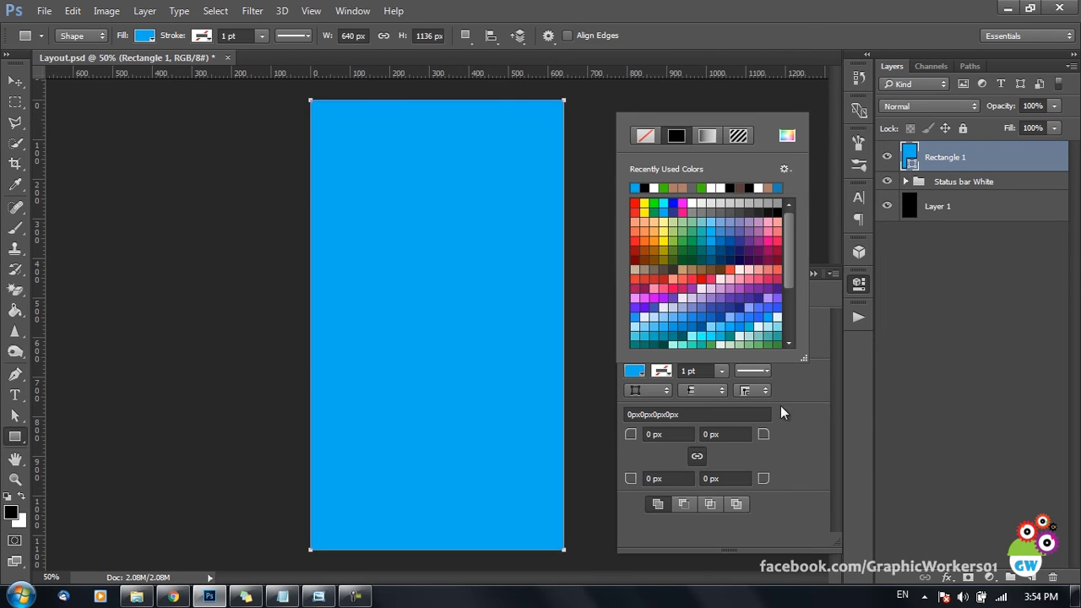
{"action": "left_click", "coordinate": [786, 380]}
{"action": "left_click", "coordinate": [812, 275]}
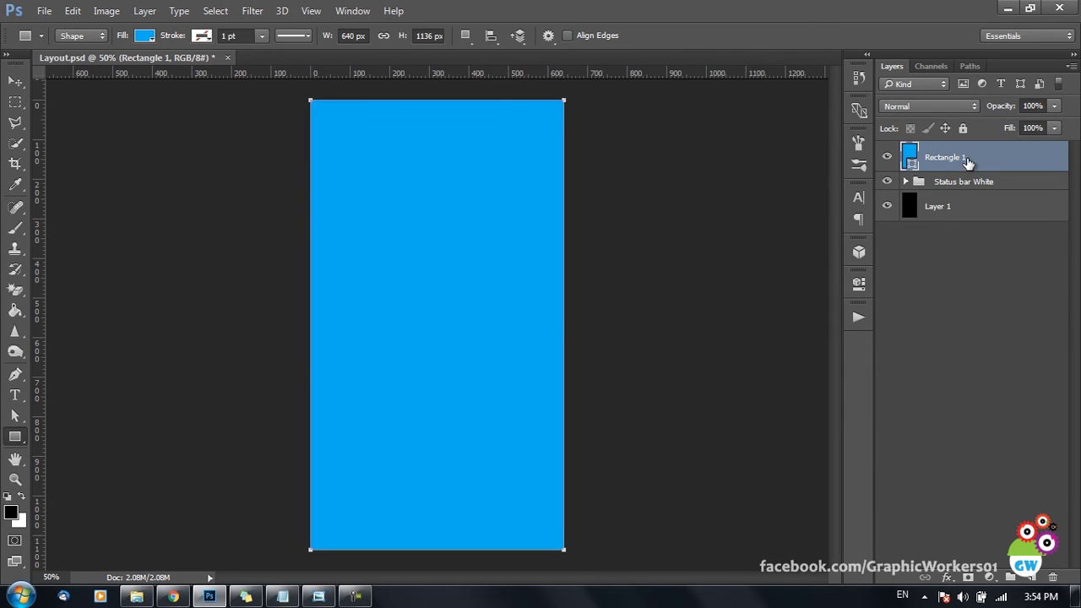
Move Rectangle 1 beneath the Status bar White group in the Layers panel
{"action": "left_click_drag", "start_coordinate": [969, 160], "coordinate": [968, 205]}
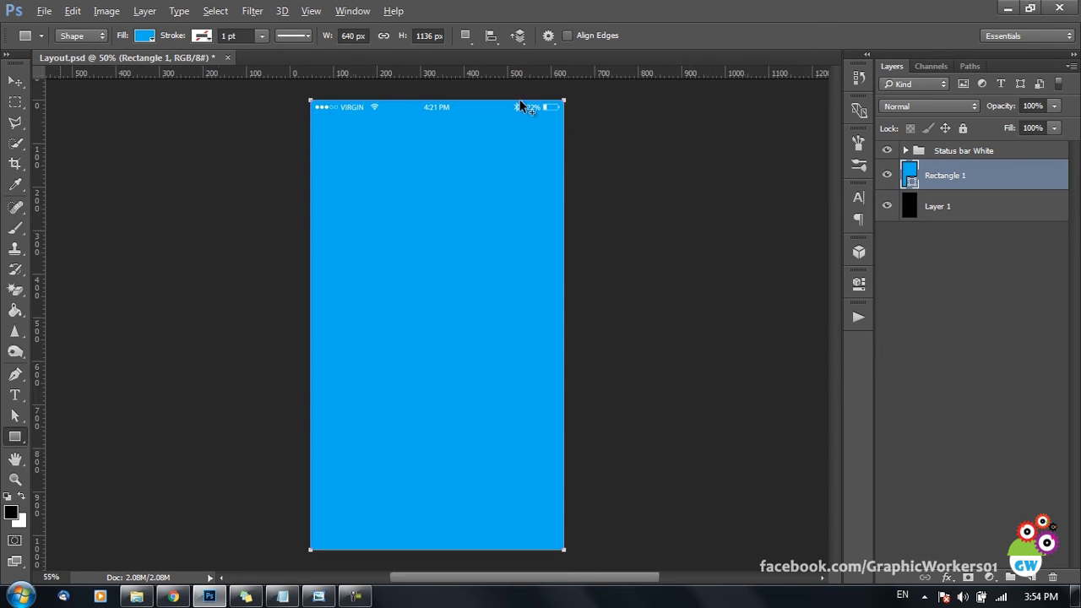
{"action": "scroll", "coordinate": [517, 112], "scroll_direction": "up", "scroll_amount": 5}
{"action": "scroll", "coordinate": [589, 236], "scroll_direction": "down", "scroll_amount": 2}
{"action": "scroll", "coordinate": [552, 366], "scroll_direction": "down", "scroll_amount": 2}
{"action": "scroll", "coordinate": [554, 379], "scroll_direction": "down", "scroll_amount": 2}
{"action": "scroll", "coordinate": [555, 379], "scroll_direction": "down", "scroll_amount": 2}
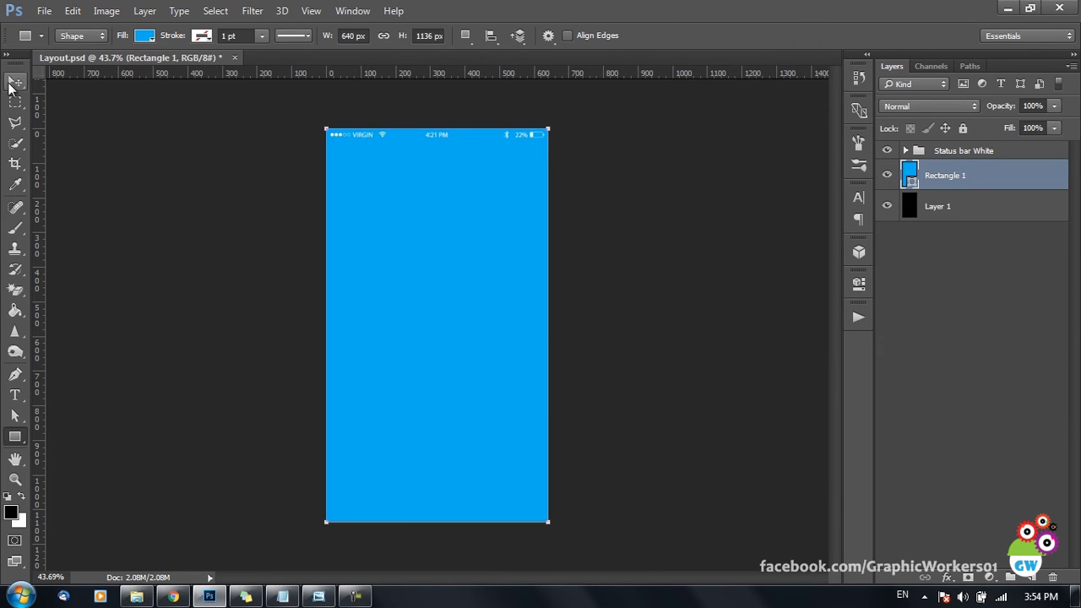
{"action": "key", "text": "v"}
{"action": "left_click", "coordinate": [884, 294]}
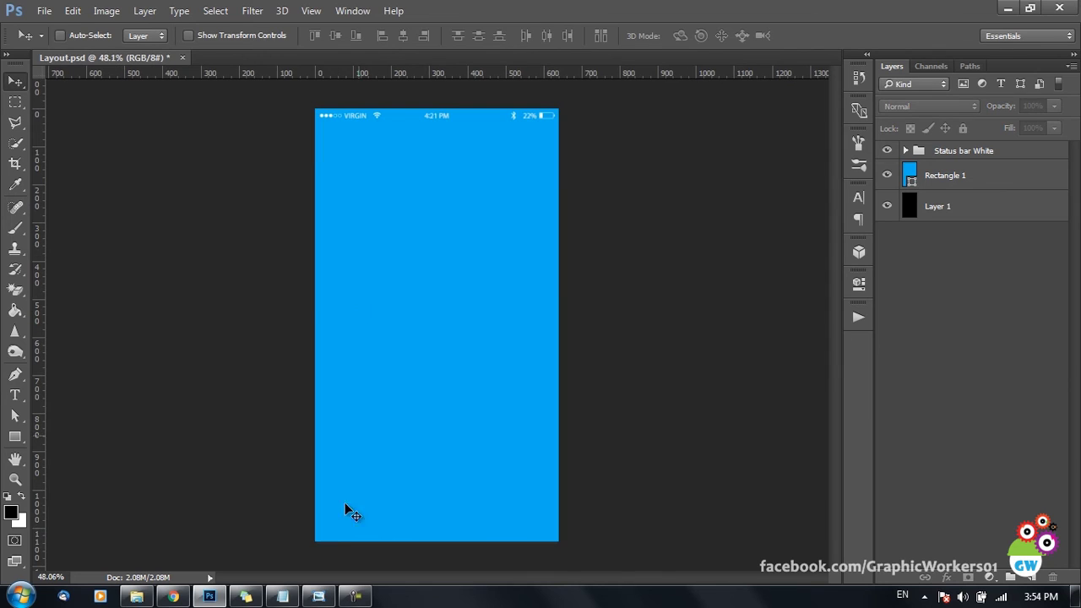
Recolour Rectangle 1 to dark navy 04384b, matching the sample
{"action": "left_click", "coordinate": [319, 597]}
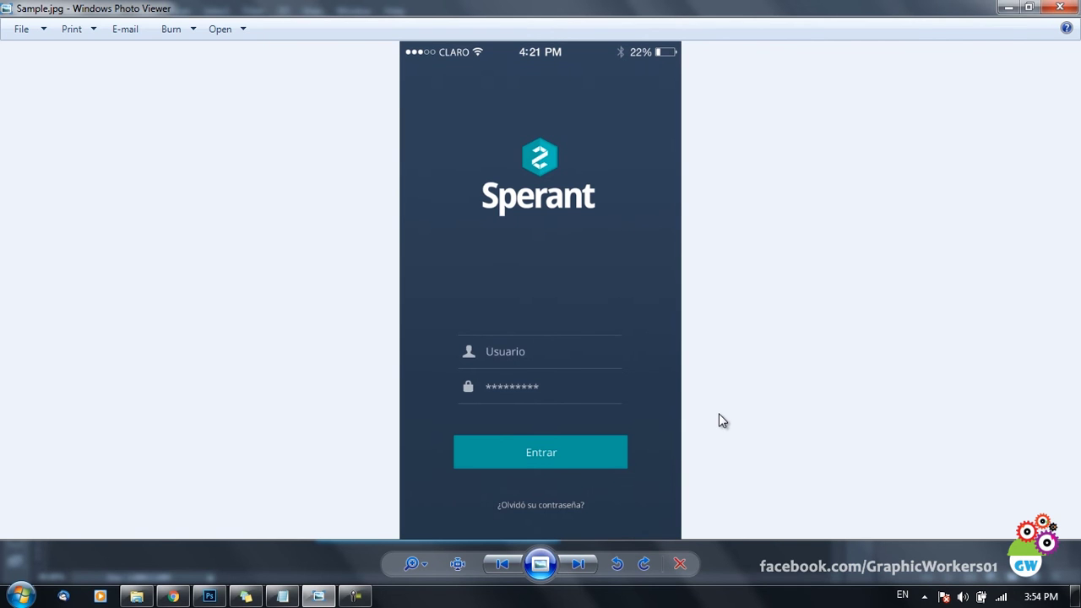
{"action": "left_click", "coordinate": [1008, 7]}
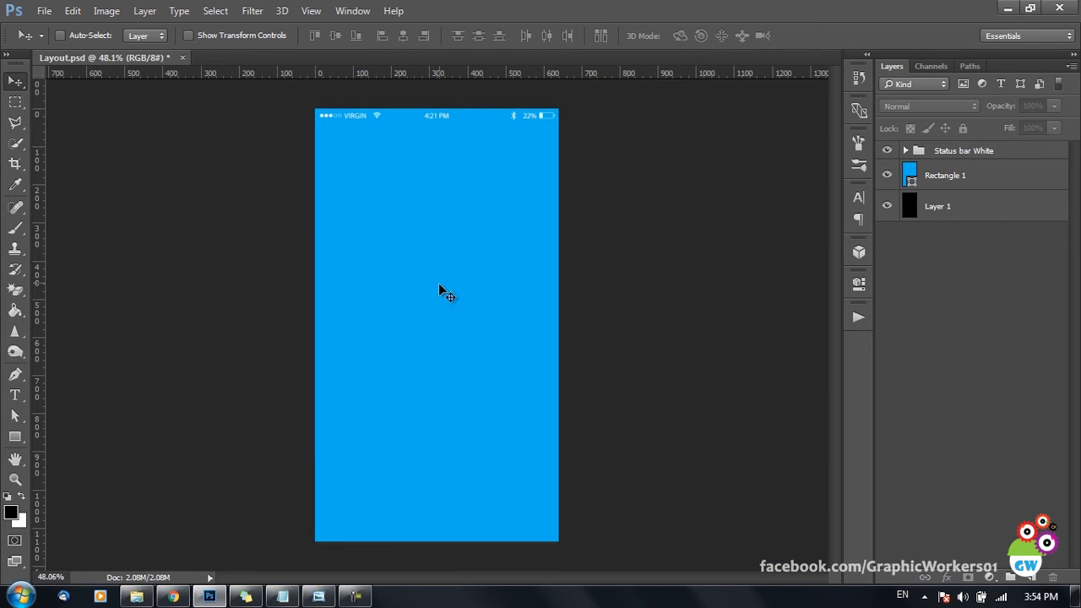
{"action": "double_click", "coordinate": [912, 173]}
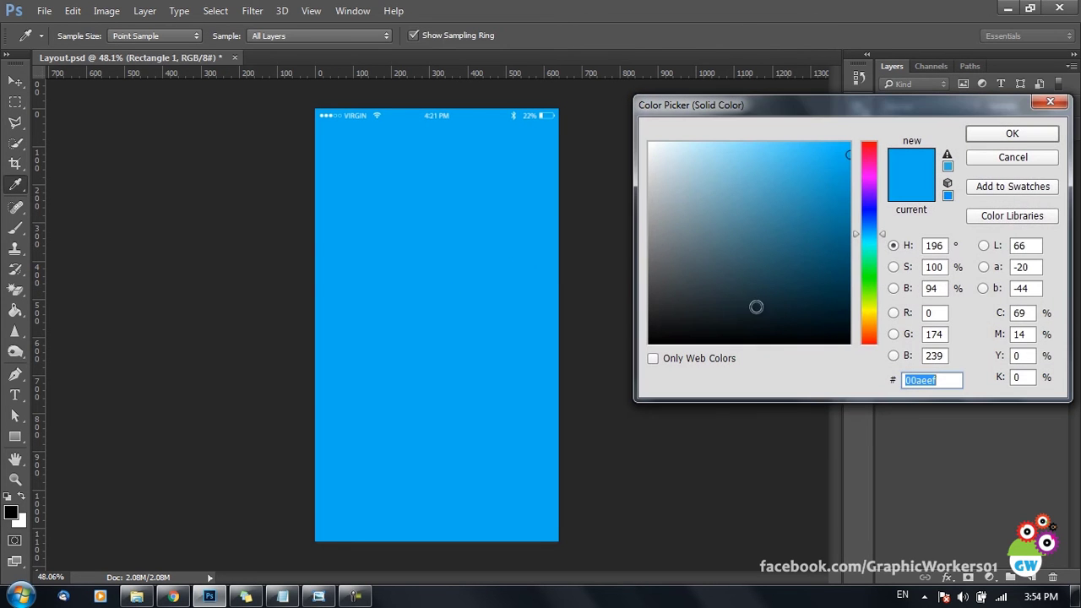
{"action": "mouse_move", "coordinate": [804, 265]}
{"action": "left_mouse_down"}
{"action": "mouse_move", "coordinate": [834, 267]}
{"action": "mouse_move", "coordinate": [839, 284]}
{"action": "left_mouse_up"}
{"action": "left_click", "coordinate": [1012, 134]}
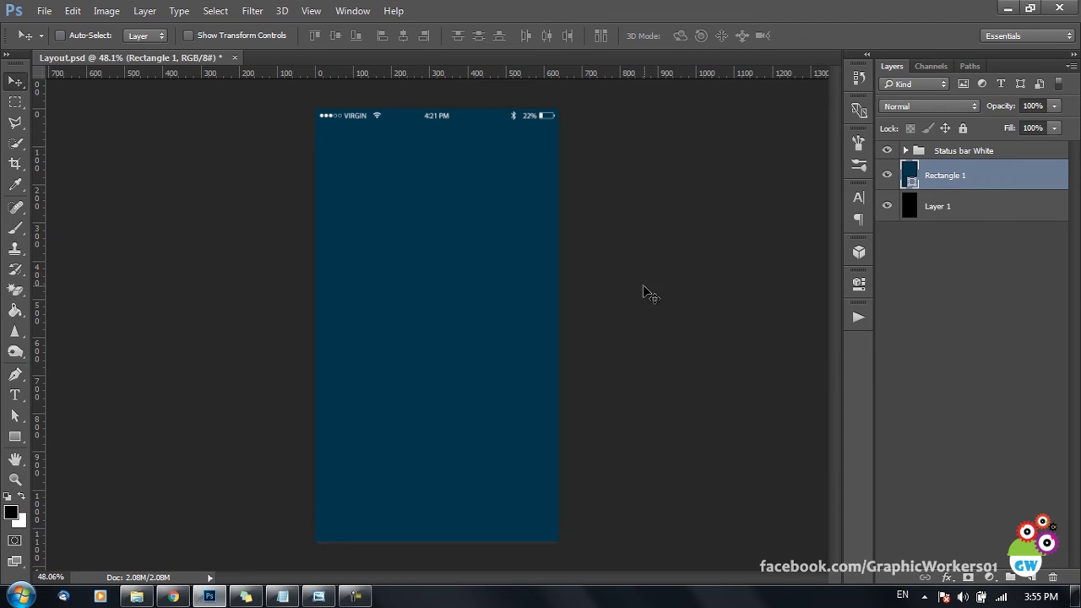
{"action": "left_click", "coordinate": [980, 221]}
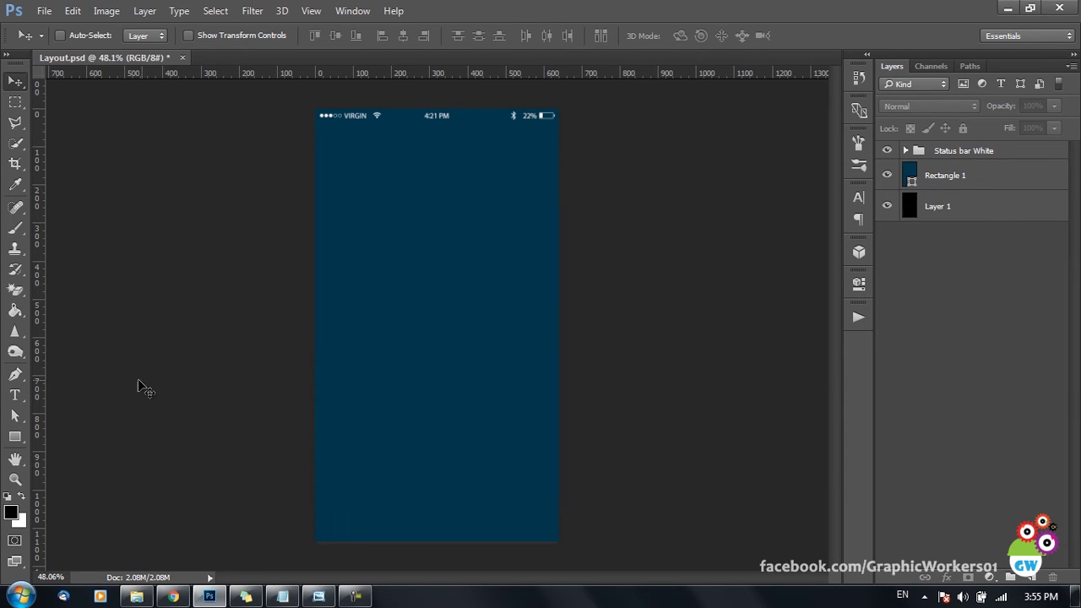
Place Logo.png from Explorer, scale it down around its centre, and set it top centre
{"action": "left_click", "coordinate": [136, 596]}
{"action": "left_click_drag", "start_coordinate": [371, 131], "coordinate": [309, 503]}
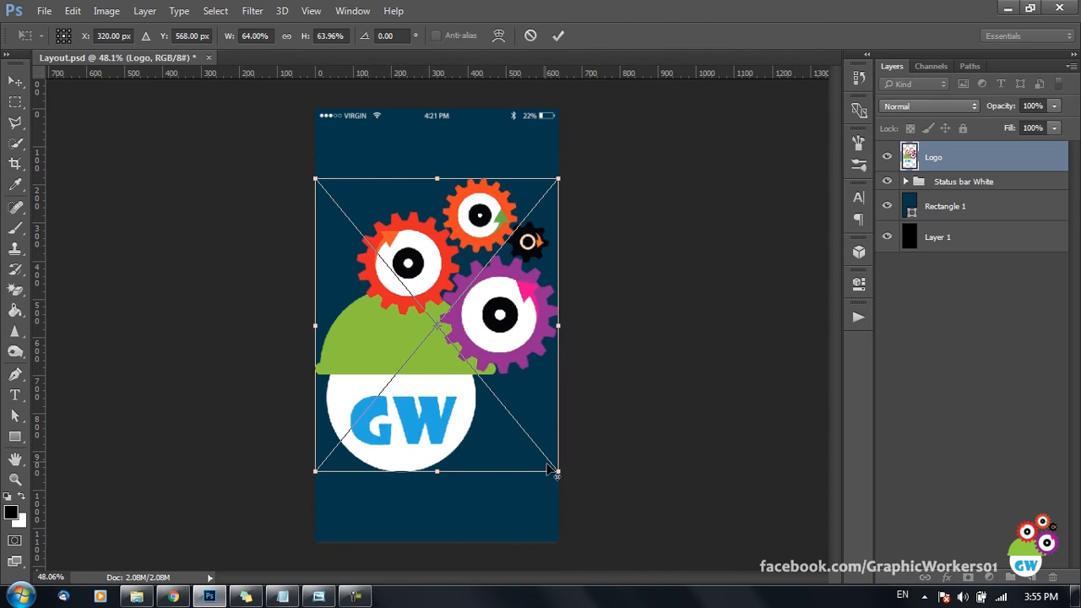
{"action": "left_click_drag", "start_coordinate": [556, 470], "coordinate": [456, 250]}
{"action": "left_click", "coordinate": [558, 36]}
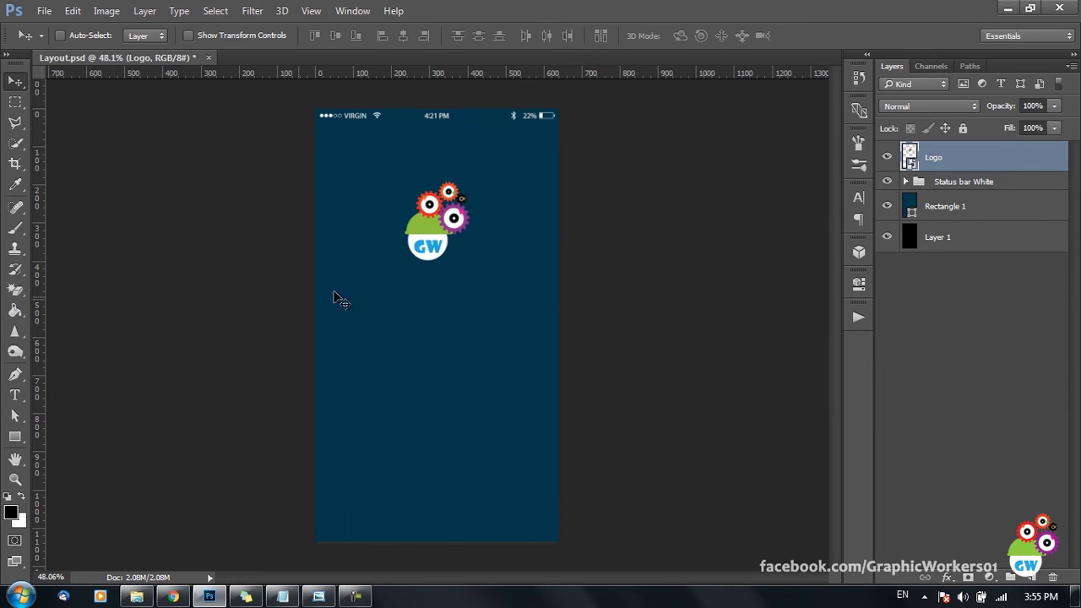
{"action": "left_click_drag", "start_coordinate": [560, 285], "coordinate": [564, 291]}
Draw a thin rectangle bar below the logo with no stroke and white fill
{"action": "left_click", "coordinate": [15, 438]}
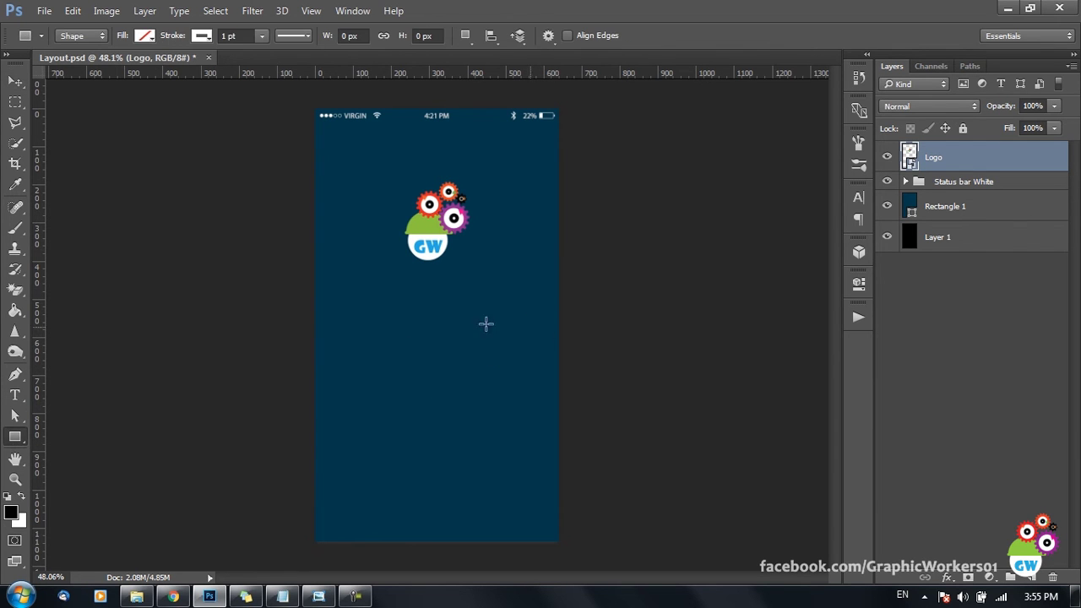
{"action": "left_click_drag", "start_coordinate": [352, 360], "coordinate": [508, 361]}
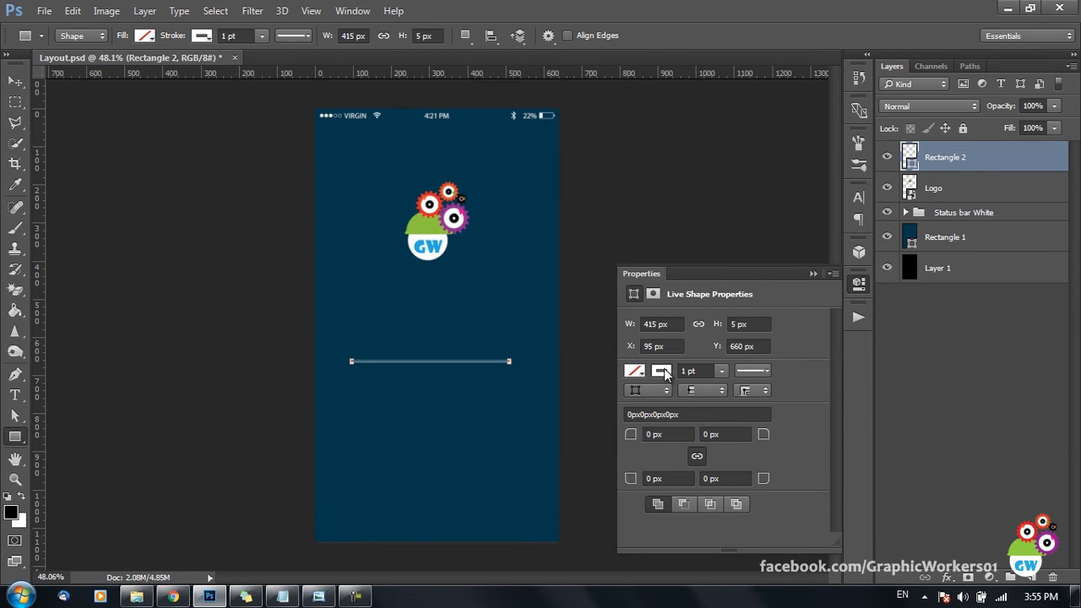
{"action": "left_click", "coordinate": [662, 372]}
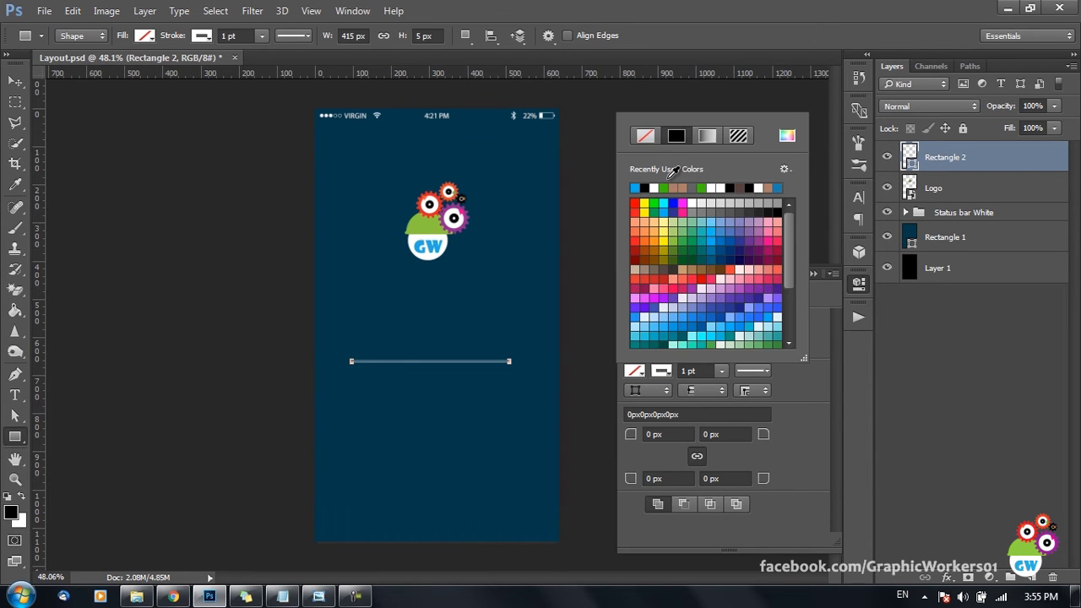
{"action": "left_click", "coordinate": [645, 138]}
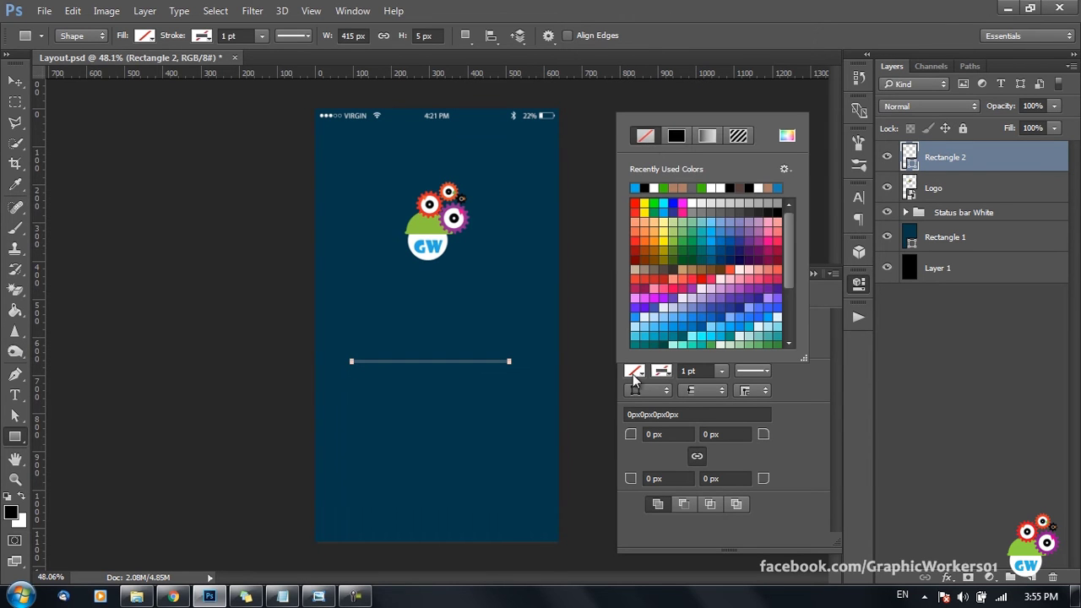
{"action": "left_click", "coordinate": [656, 189]}
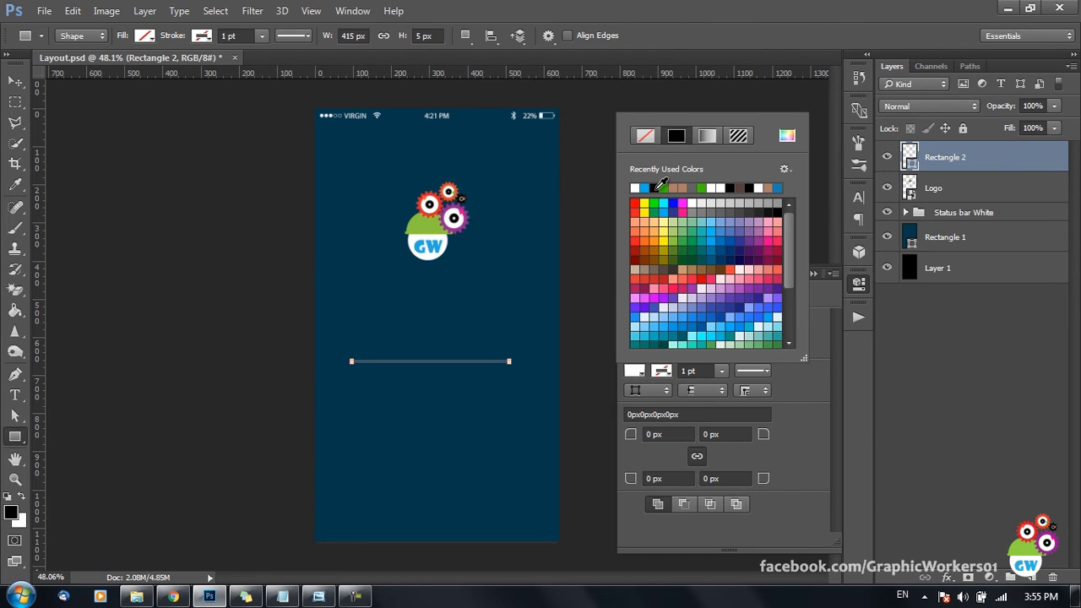
{"action": "left_click", "coordinate": [809, 389]}
Set the line's height to 2 px and nudge it slightly right
{"action": "left_click", "coordinate": [762, 324]}
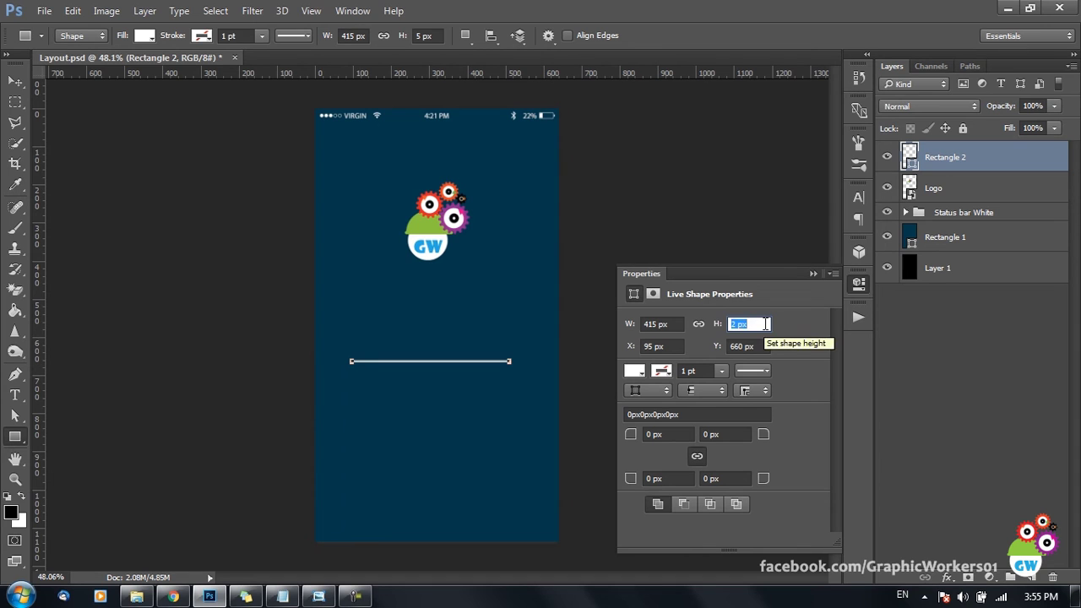
{"action": "key", "text": "Return"}
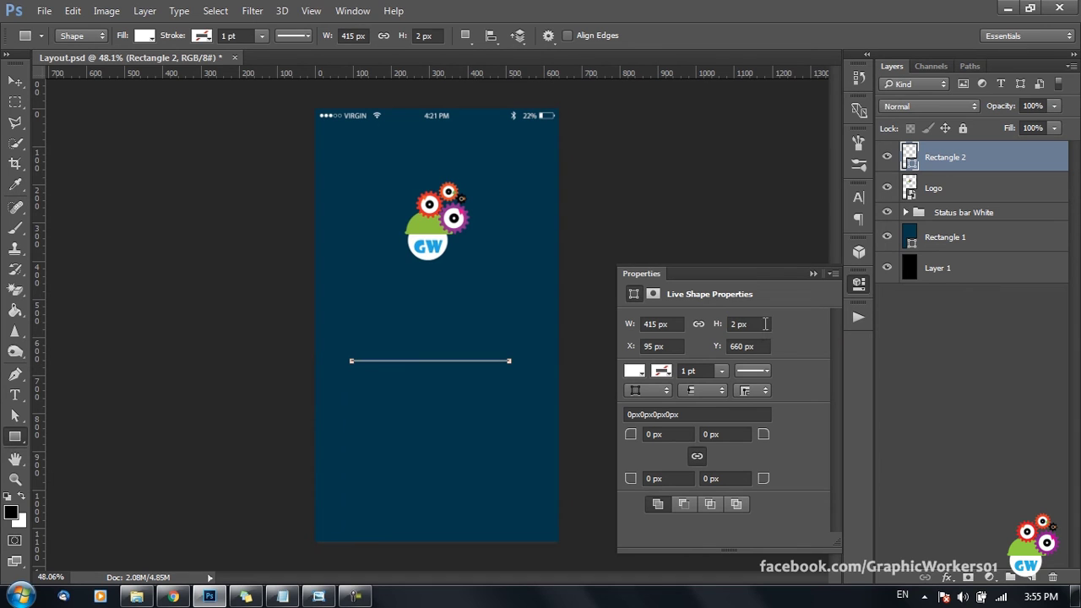
{"action": "left_click", "coordinate": [812, 273]}
{"action": "key", "text": "v"}
{"action": "left_click_drag", "start_coordinate": [579, 420], "coordinate": [585, 421]}
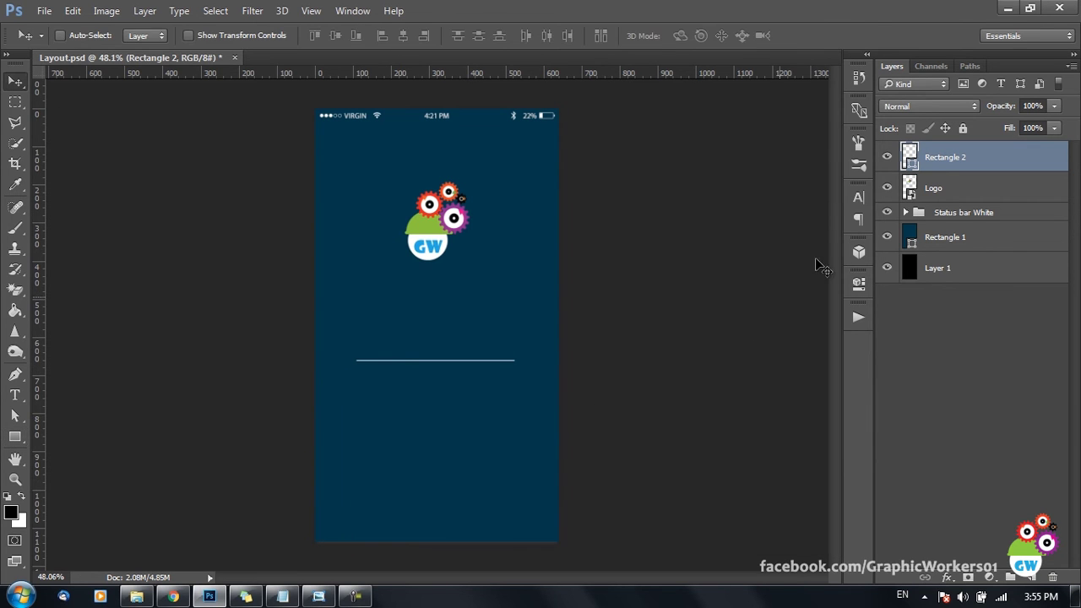
Centre the white line horizontally on the canvas
{"action": "left_click", "coordinate": [975, 279], "text": "ctrl"}
{"action": "left_click", "coordinate": [403, 38]}
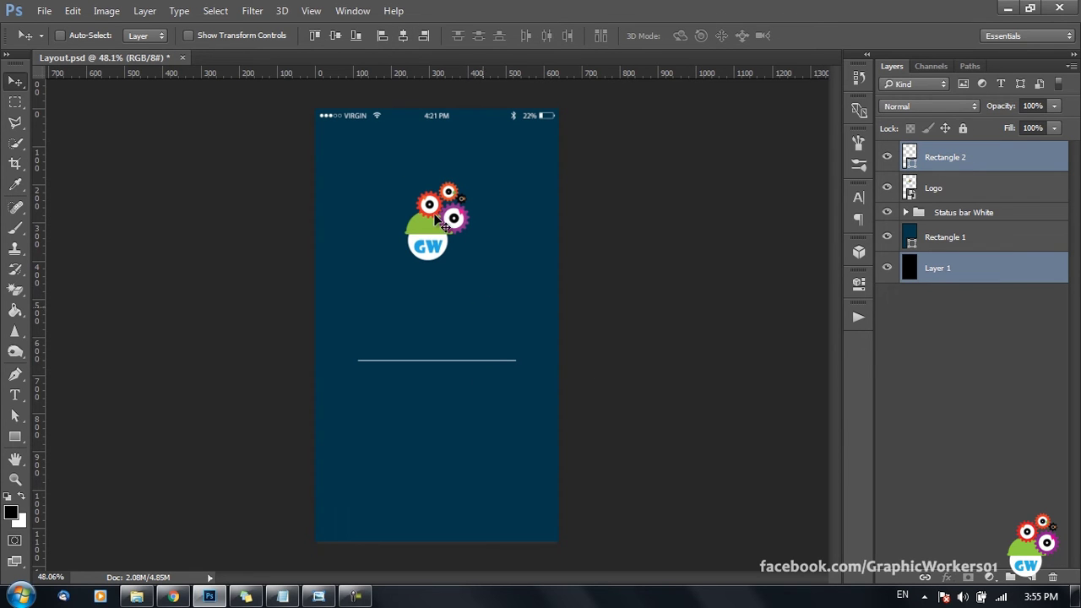
{"action": "left_click", "coordinate": [943, 169]}
{"action": "scroll", "coordinate": [497, 409], "scroll_direction": "up", "scroll_amount": 3}
{"action": "scroll", "coordinate": [570, 362], "scroll_direction": "down", "scroll_amount": 3}
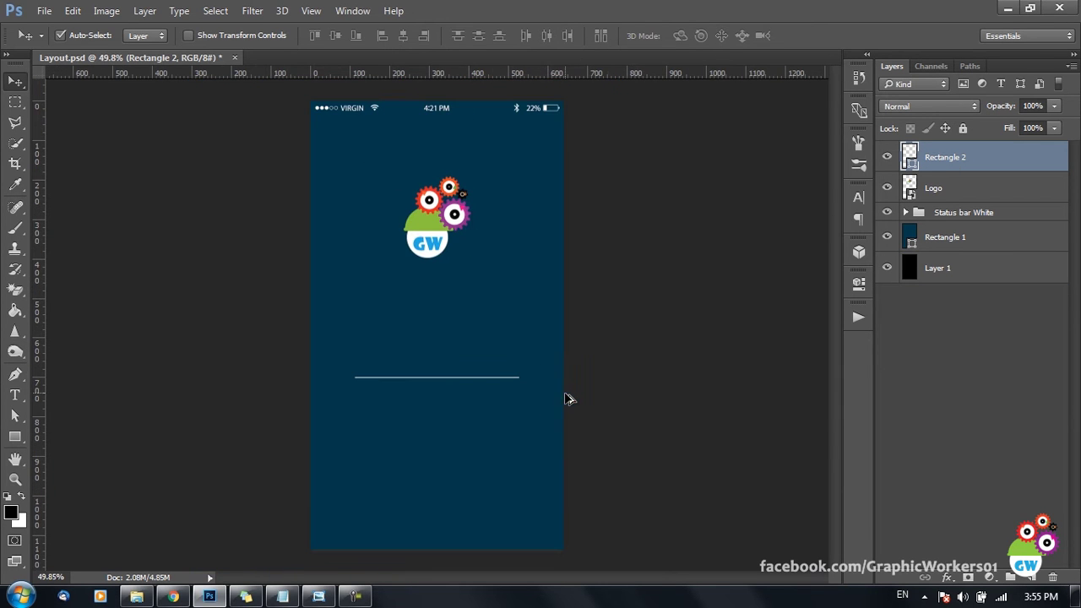
Duplicate the line into copies placed below it, checking the sample for spacing
{"action": "left_click", "coordinate": [319, 598]}
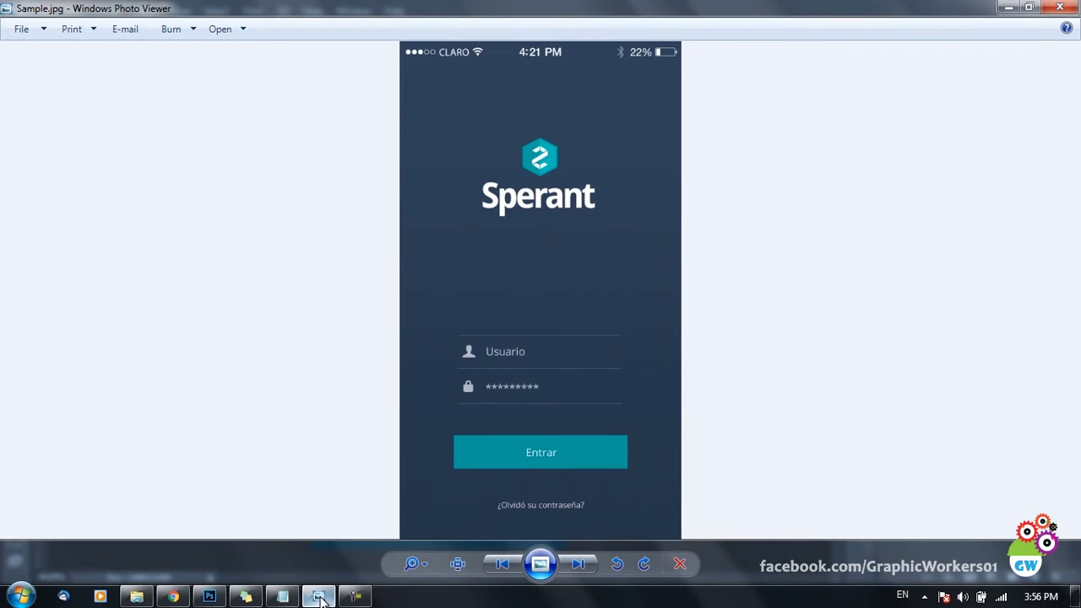
{"action": "left_click", "coordinate": [319, 598]}
{"action": "scroll", "coordinate": [445, 408], "scroll_direction": "up", "scroll_amount": 1}
{"action": "scroll", "coordinate": [445, 406], "scroll_direction": "up", "scroll_amount": 1}
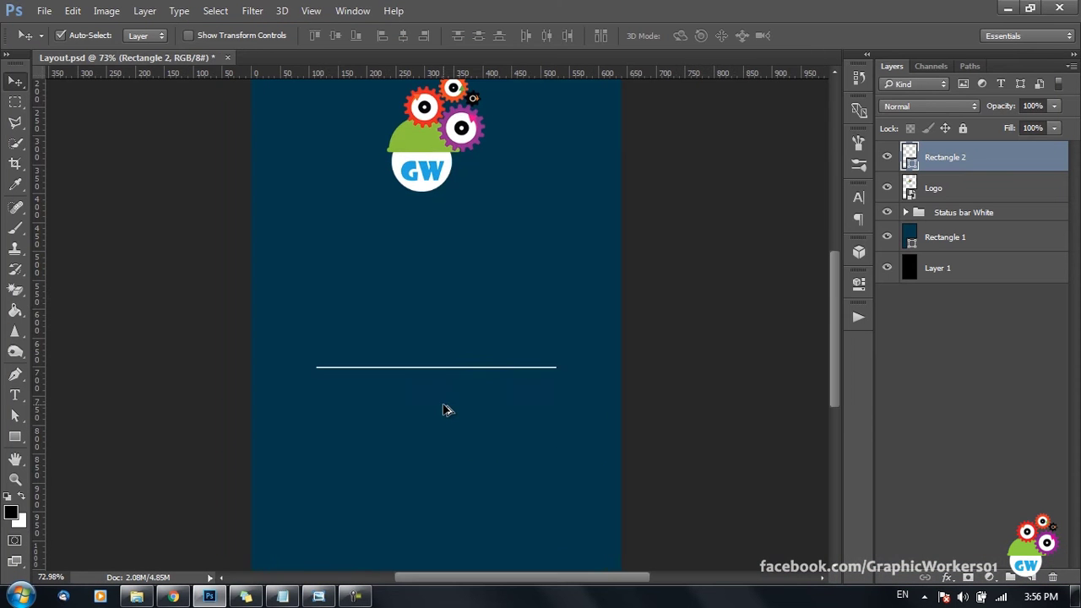
{"action": "left_click_drag", "start_coordinate": [562, 381], "coordinate": [589, 356]}
{"action": "key", "text": "ctrl"}
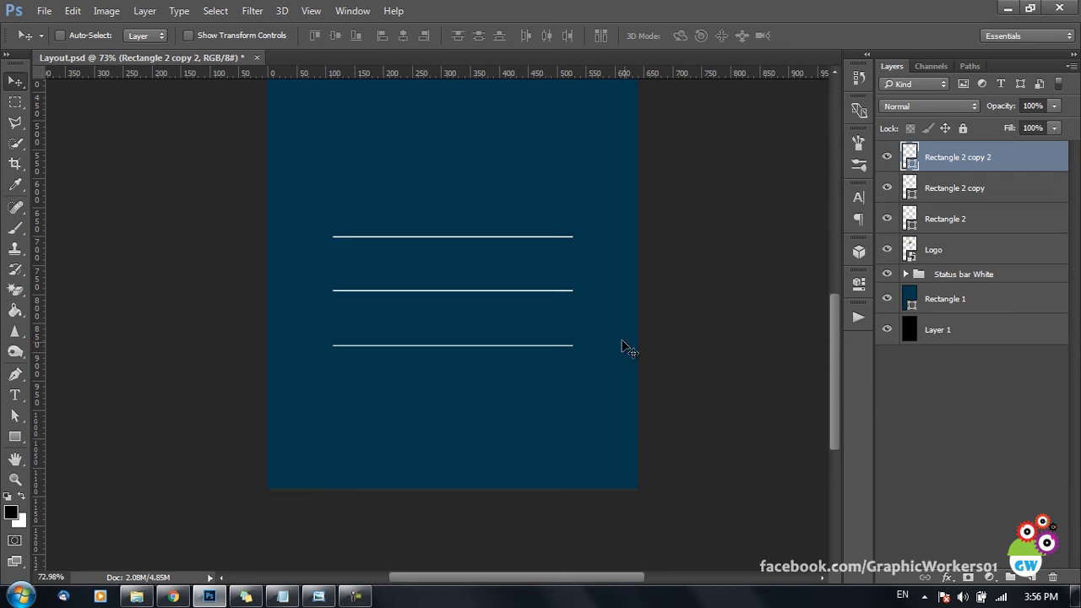
{"action": "left_click_drag", "start_coordinate": [600, 342], "coordinate": [600, 340]}
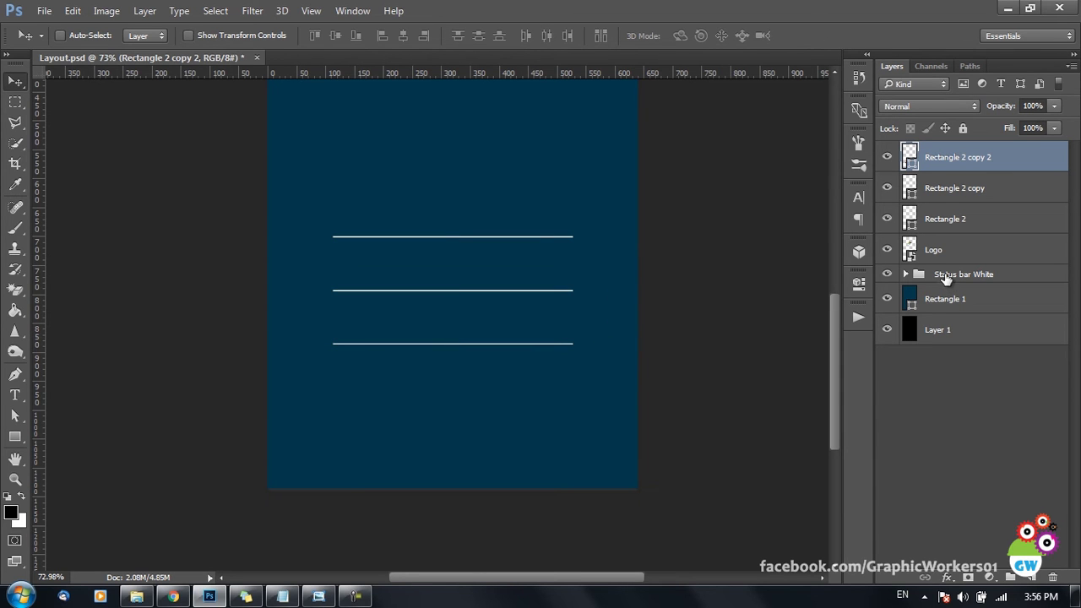
Adjust the three lines' positions and distribute their vertical centres evenly
{"action": "left_click", "coordinate": [985, 223], "text": "shift"}
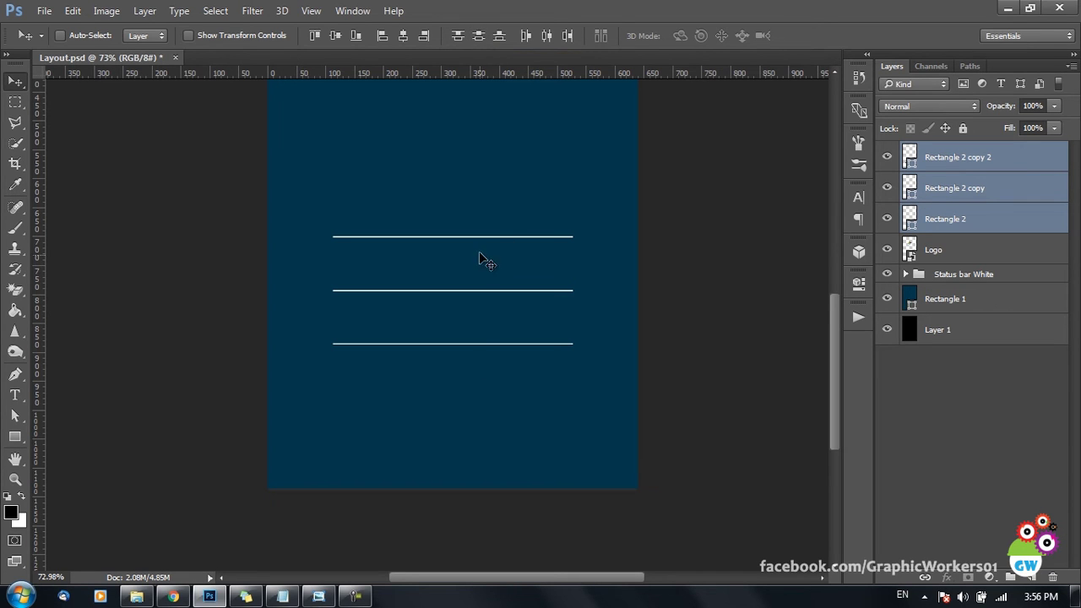
{"action": "left_click", "coordinate": [992, 164]}
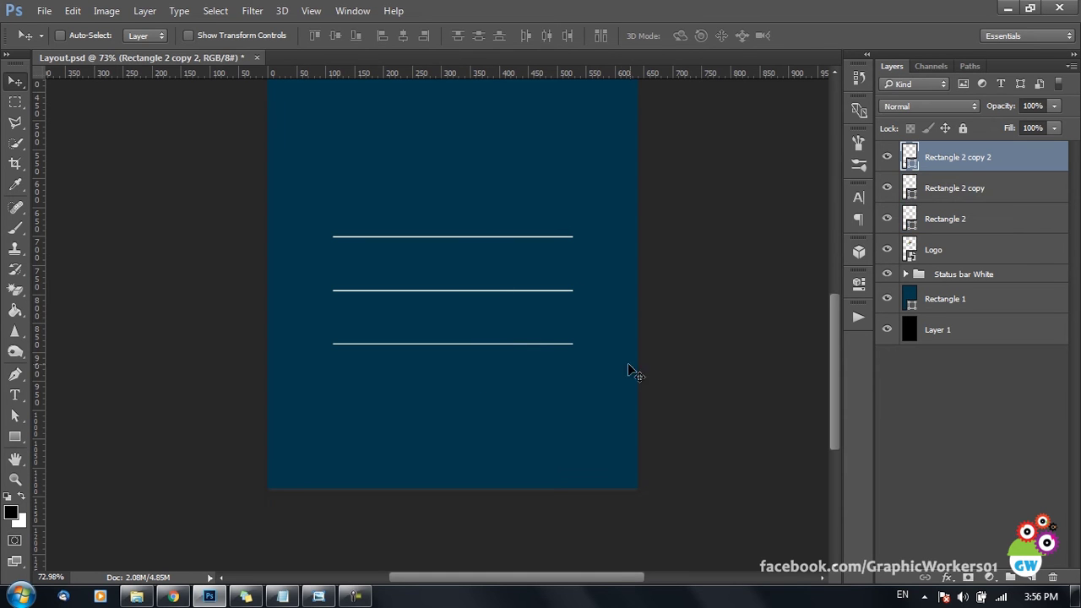
{"action": "mouse_move", "coordinate": [614, 347]}
{"action": "left_mouse_down"}
{"action": "mouse_move", "coordinate": [614, 313]}
{"action": "mouse_move", "coordinate": [617, 339]}
{"action": "left_mouse_up"}
{"action": "left_click", "coordinate": [1002, 200]}
{"action": "left_click_drag", "start_coordinate": [705, 304], "coordinate": [691, 294]}
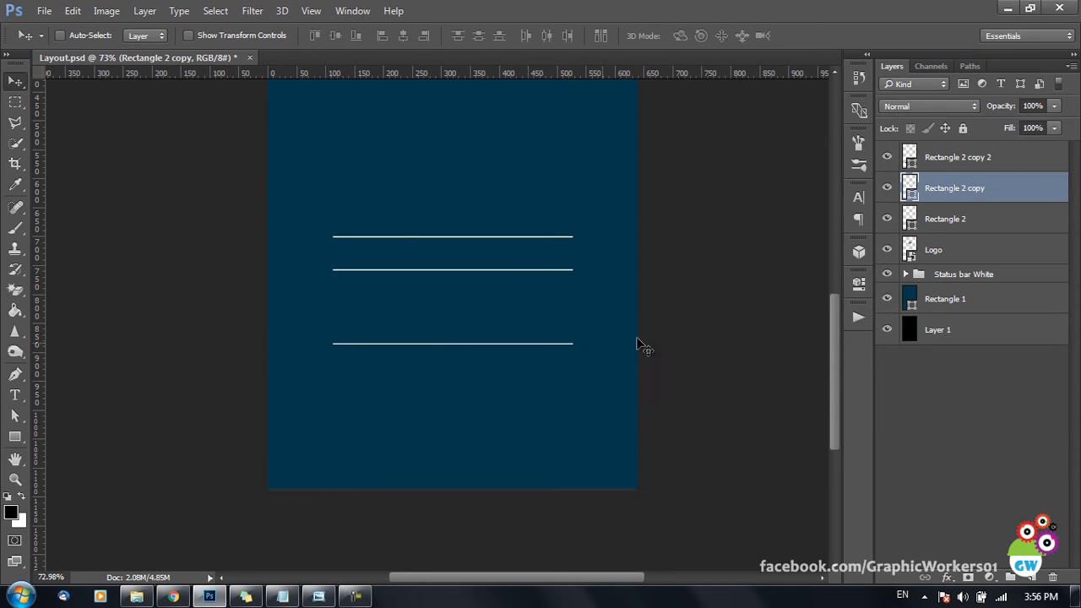
{"action": "left_click", "coordinate": [994, 161]}
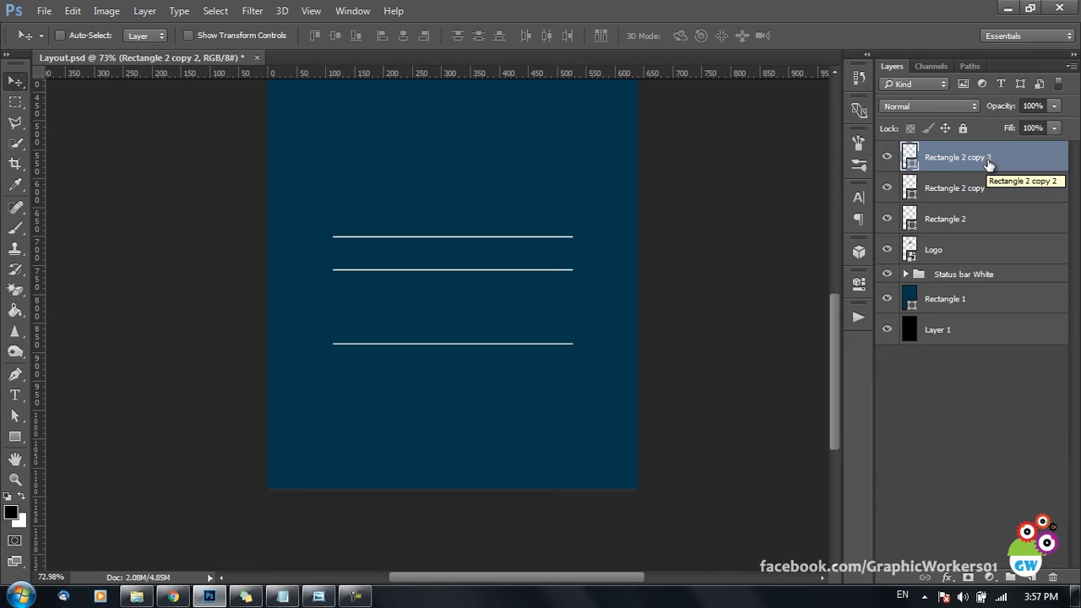
{"action": "left_click", "coordinate": [999, 221], "text": "shift"}
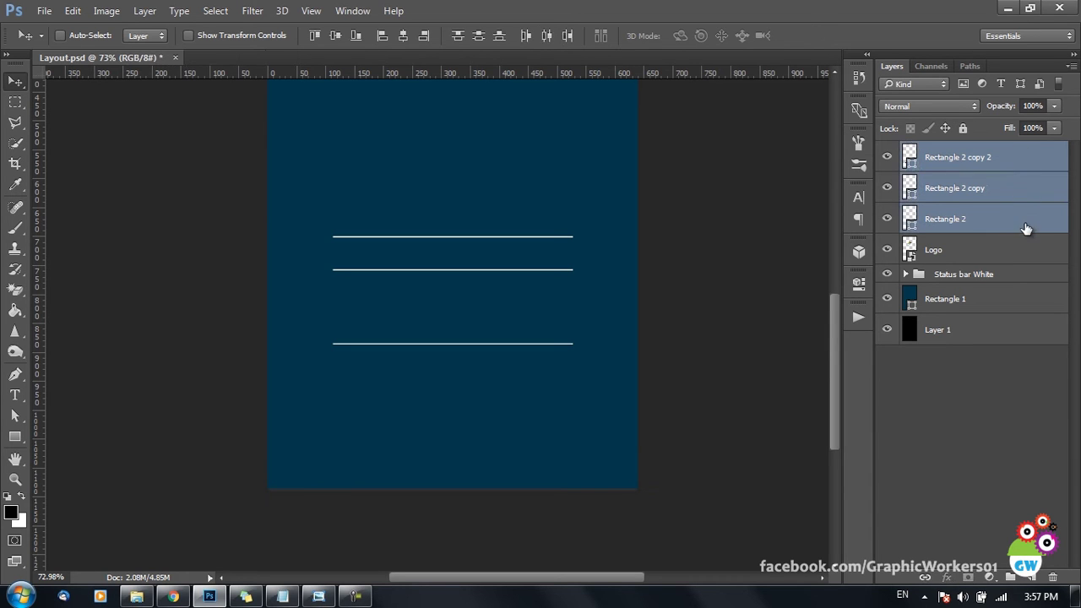
{"action": "left_click", "coordinate": [479, 36]}
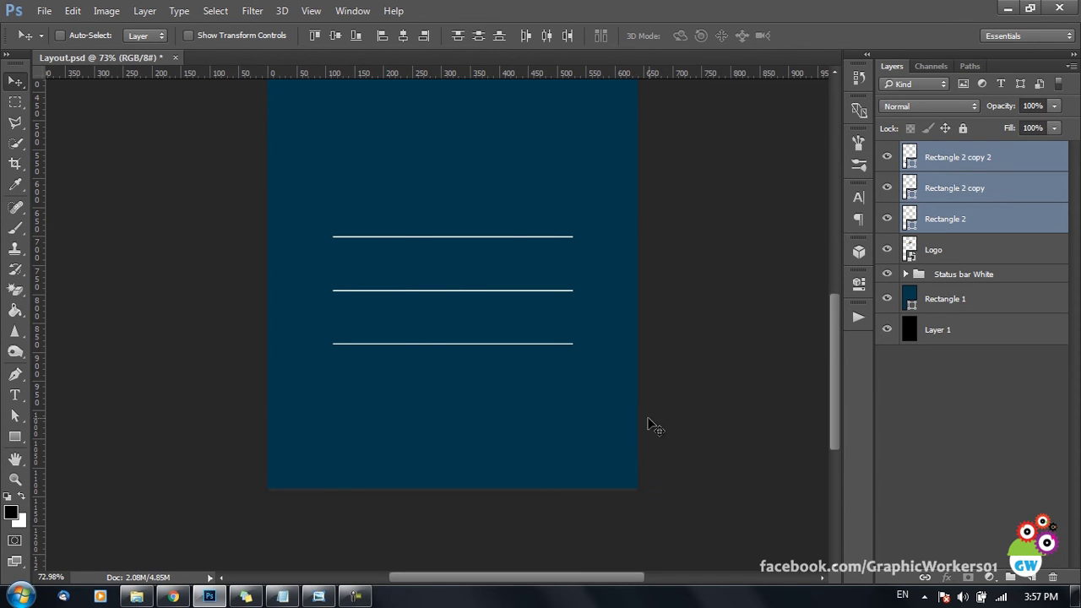
Raise the three lines together, lower the logo onto the centre guide, then switch to Chrome
{"action": "scroll", "coordinate": [650, 425], "scroll_direction": "down", "scroll_amount": 3}
{"action": "scroll", "coordinate": [526, 470], "scroll_direction": "up", "scroll_amount": 2}
{"action": "scroll", "coordinate": [526, 471], "scroll_direction": "down", "scroll_amount": 1}
{"action": "left_click_drag", "start_coordinate": [550, 440], "coordinate": [553, 420]}
{"action": "left_click", "coordinate": [422, 234], "text": "ctrl"}
{"action": "left_click_drag", "start_coordinate": [490, 253], "coordinate": [494, 268]}
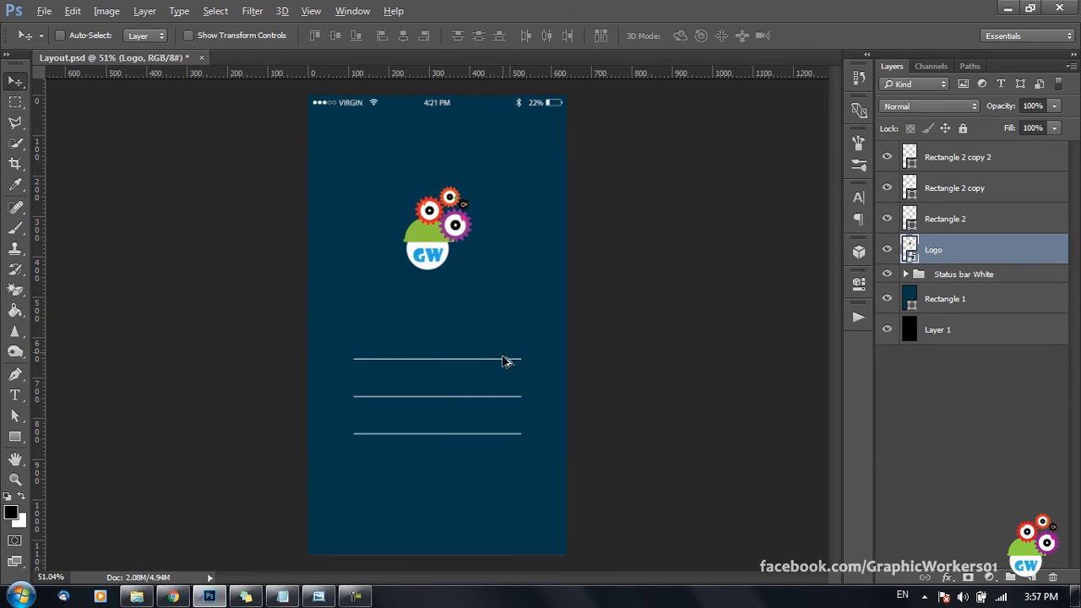
{"action": "scroll", "coordinate": [506, 324], "scroll_direction": "up", "scroll_amount": 3}
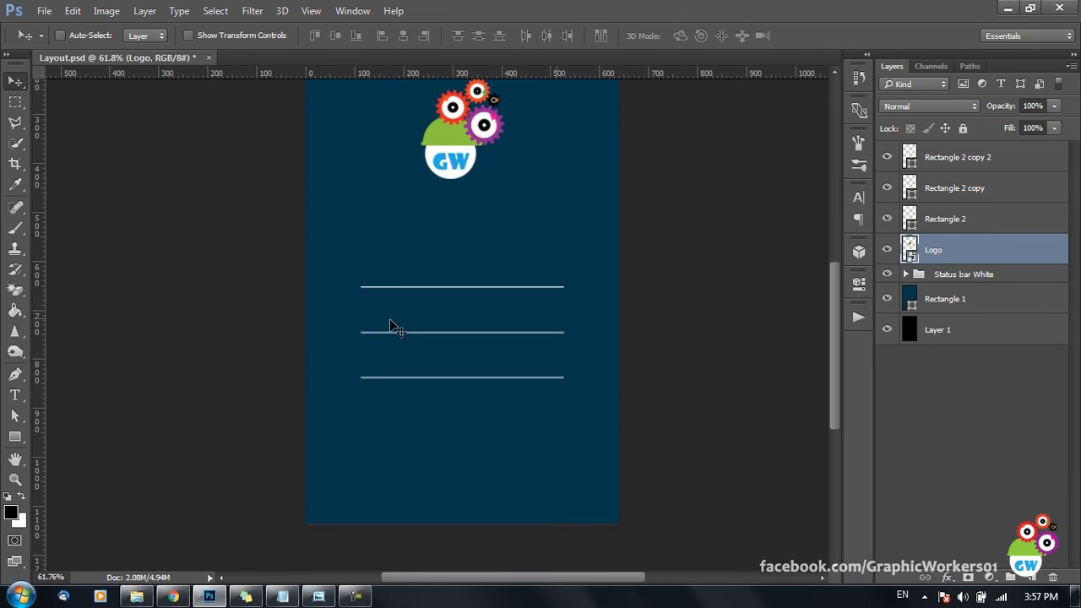
{"action": "left_click", "coordinate": [318, 597]}
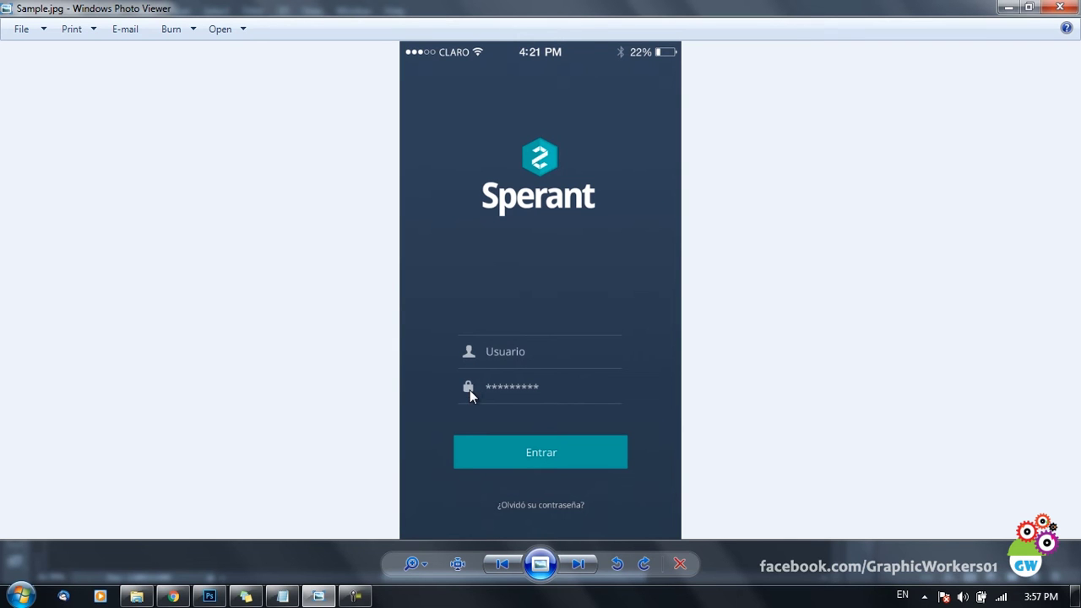
{"action": "left_click", "coordinate": [179, 598]}
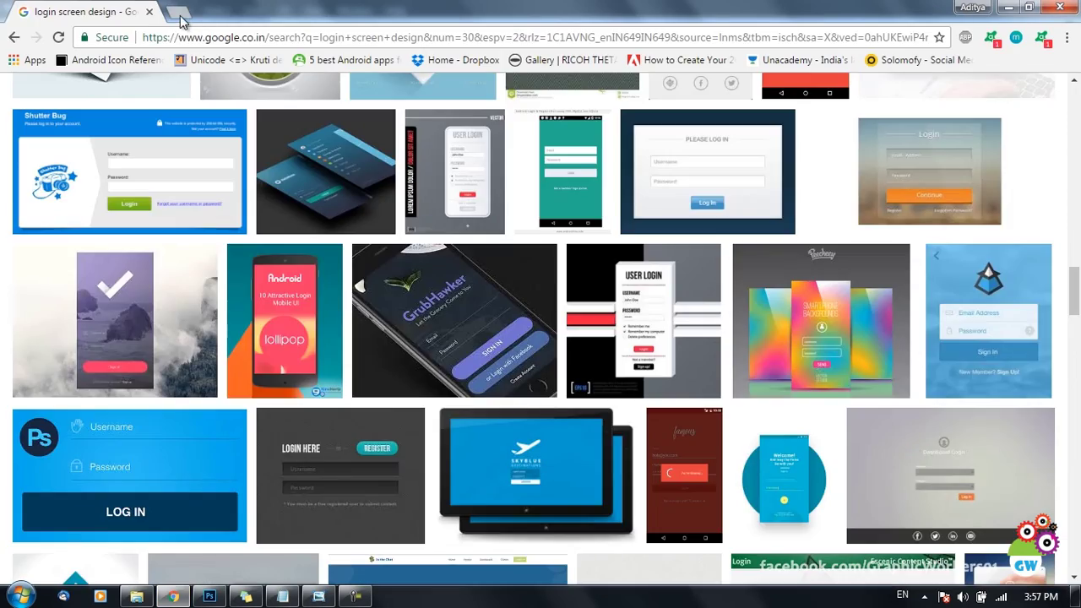
Open iconfinder.com in a new browser tab
{"action": "left_click", "coordinate": [184, 20]}
{"action": "type", "text": "iconfinder"}
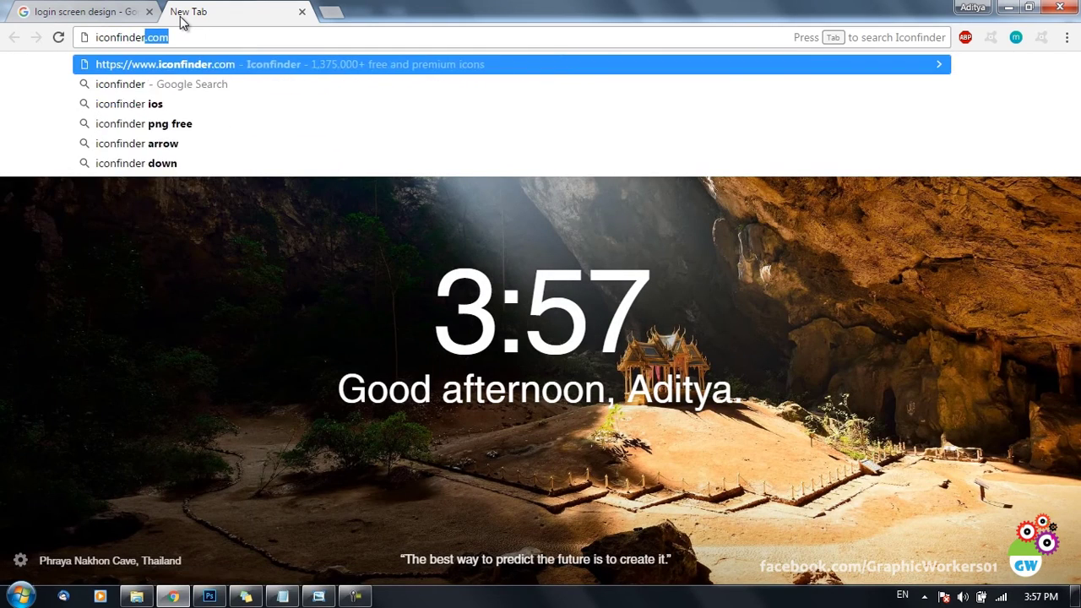
{"action": "key", "text": "Return"}
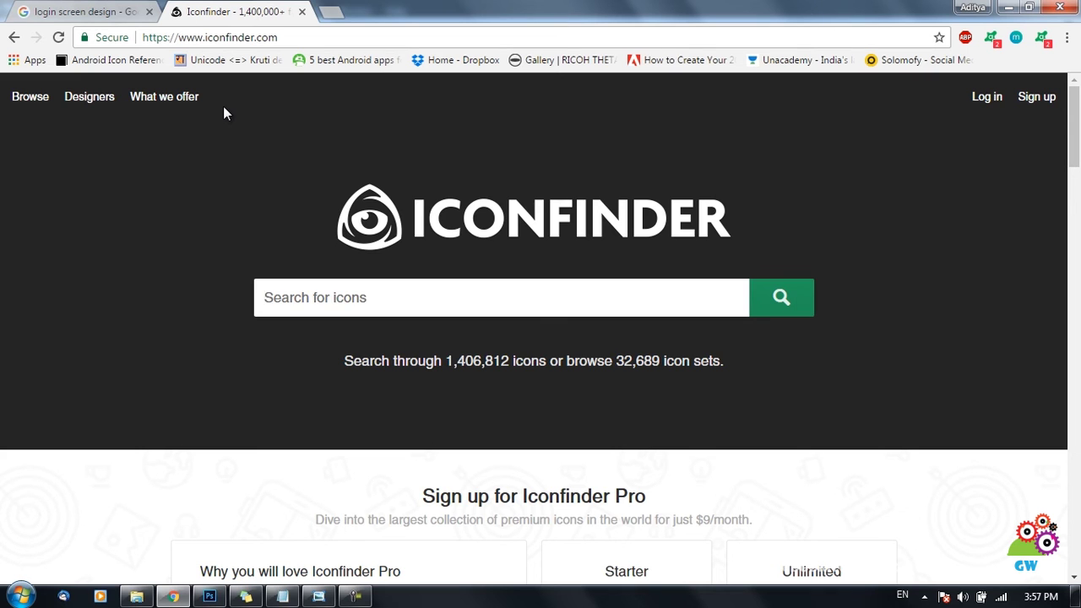
Search Iconfinder for free 'user' icons and open the male user icon in a new tab
{"action": "type", "text": "user"}
{"action": "key", "text": "Return"}
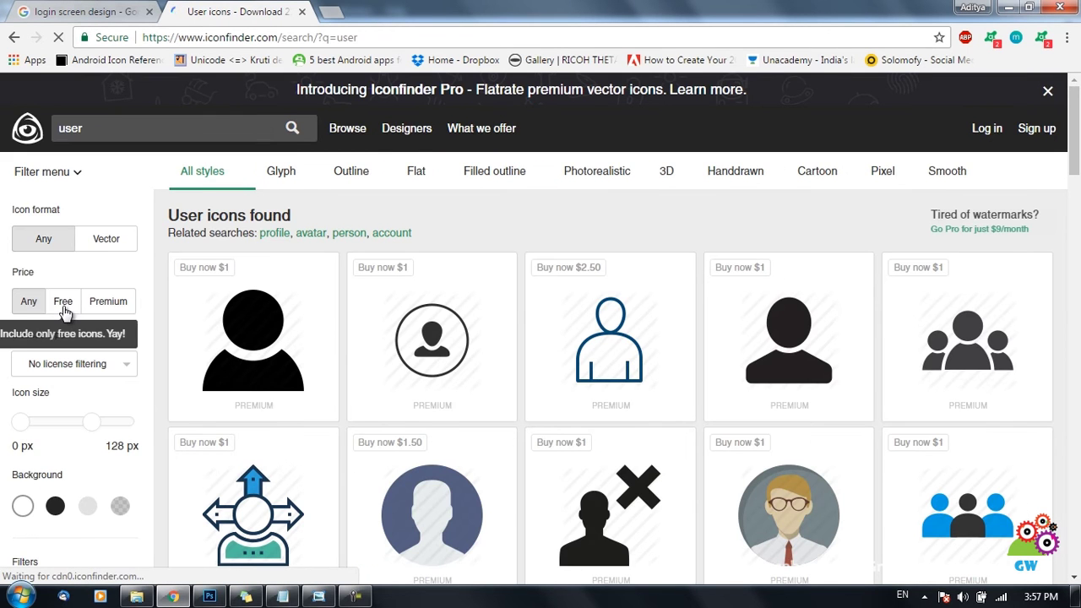
{"action": "left_click", "coordinate": [65, 304]}
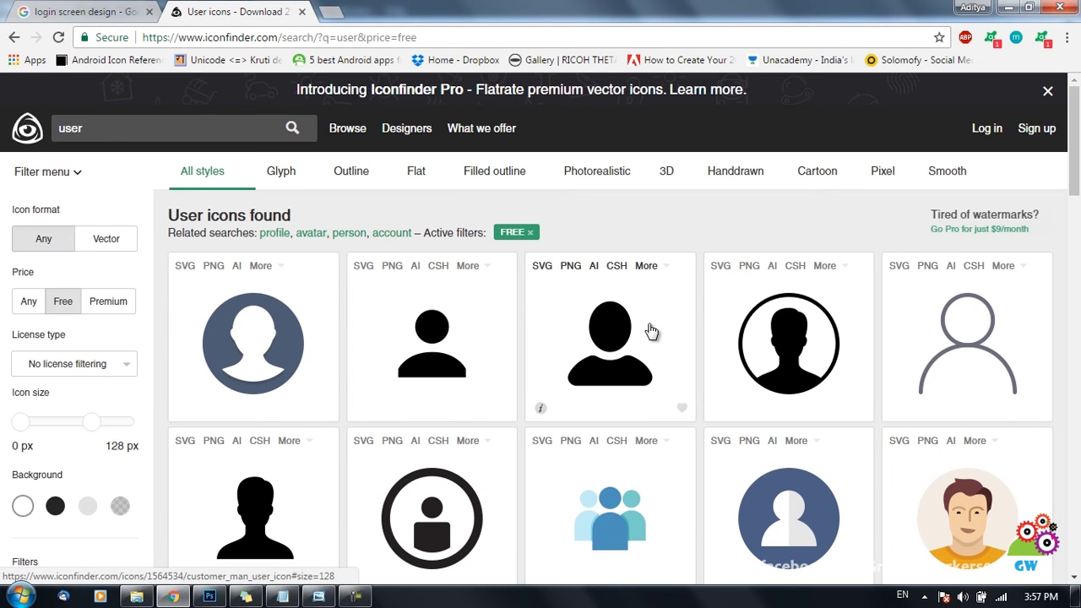
{"action": "scroll", "coordinate": [638, 338], "scroll_direction": "down", "scroll_amount": 3}
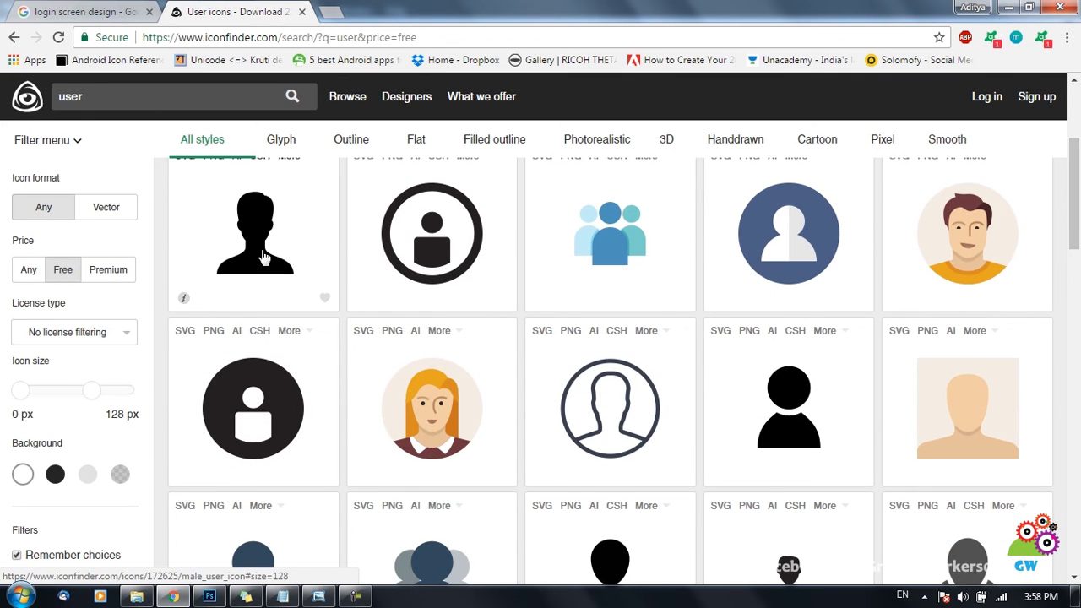
{"action": "middle_click", "coordinate": [284, 265]}
{"action": "scroll", "coordinate": [302, 312], "scroll_direction": "up", "scroll_amount": 1}
{"action": "scroll", "coordinate": [302, 313], "scroll_direction": "up", "scroll_amount": 3}
{"action": "left_click", "coordinate": [262, 129]}
Search for free 'lock' icons and open the padlock icon in a new tab
{"action": "type", "text": "lock"}
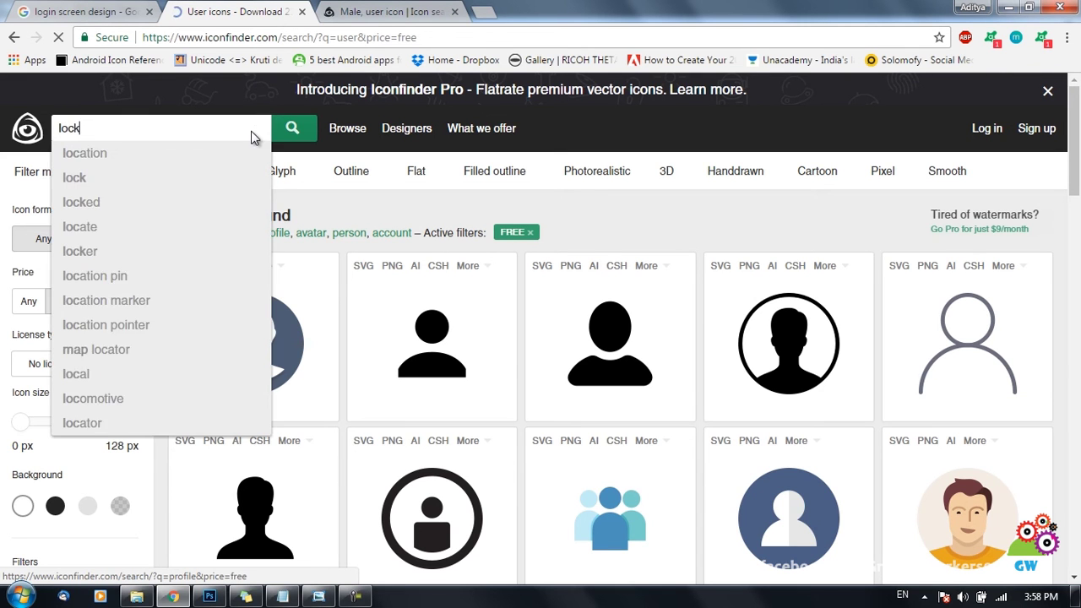
{"action": "key", "text": "Return"}
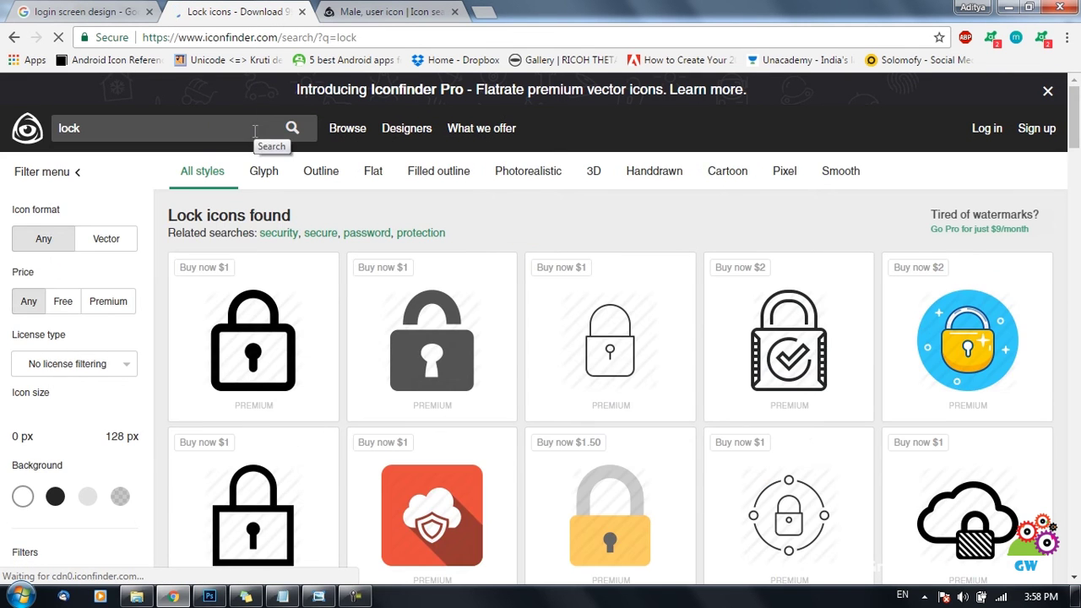
{"action": "scroll", "coordinate": [507, 342], "scroll_direction": "down", "scroll_amount": 5}
{"action": "left_click", "coordinate": [62, 271]}
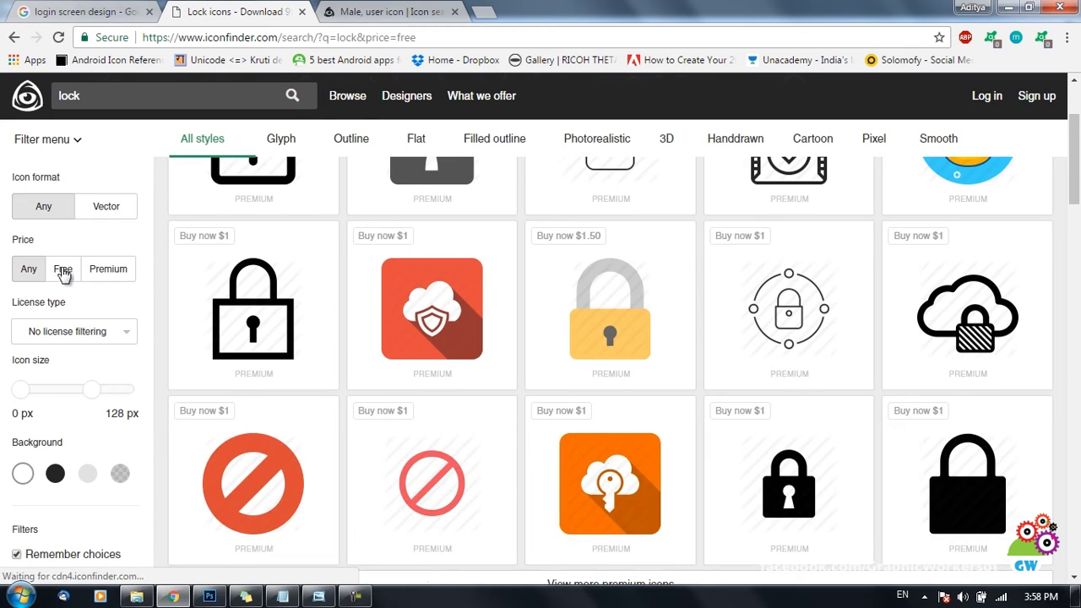
{"action": "scroll", "coordinate": [507, 378], "scroll_direction": "down", "scroll_amount": 2}
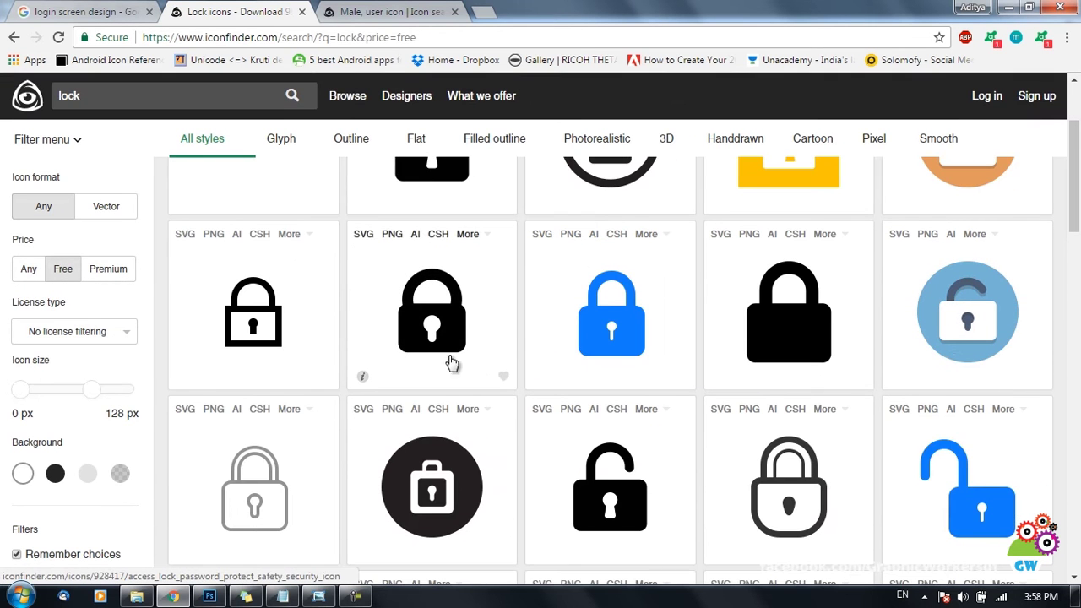
{"action": "middle_click", "coordinate": [450, 341]}
Download the male user icon as a 512 px PNG and show it in its folder
{"action": "key", "text": "ctrl+Tab"}
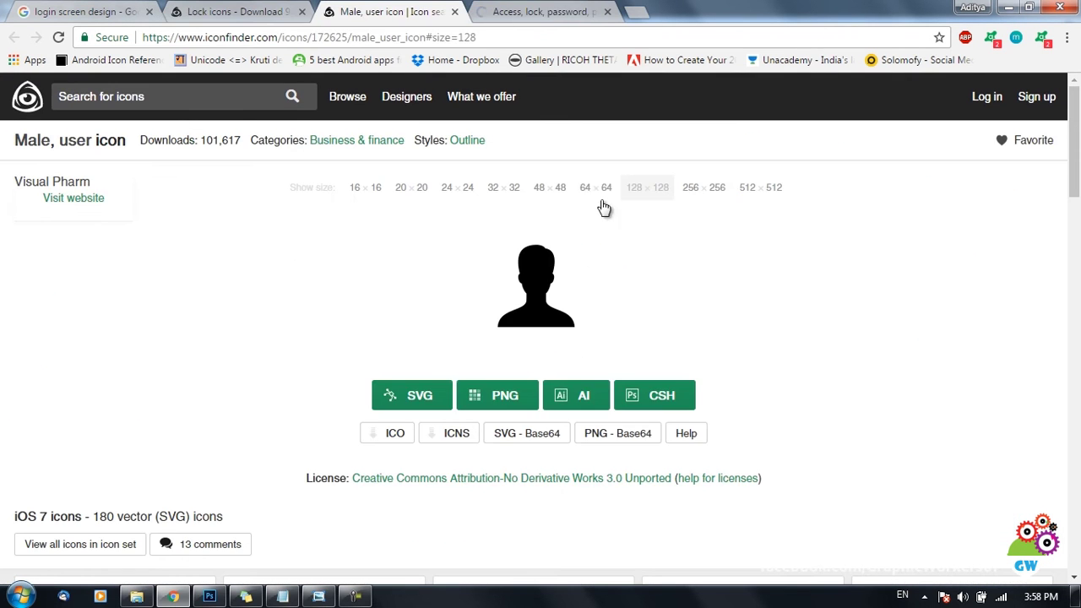
{"action": "left_click", "coordinate": [755, 189]}
{"action": "scroll", "coordinate": [729, 329], "scroll_direction": "down", "scroll_amount": 4}
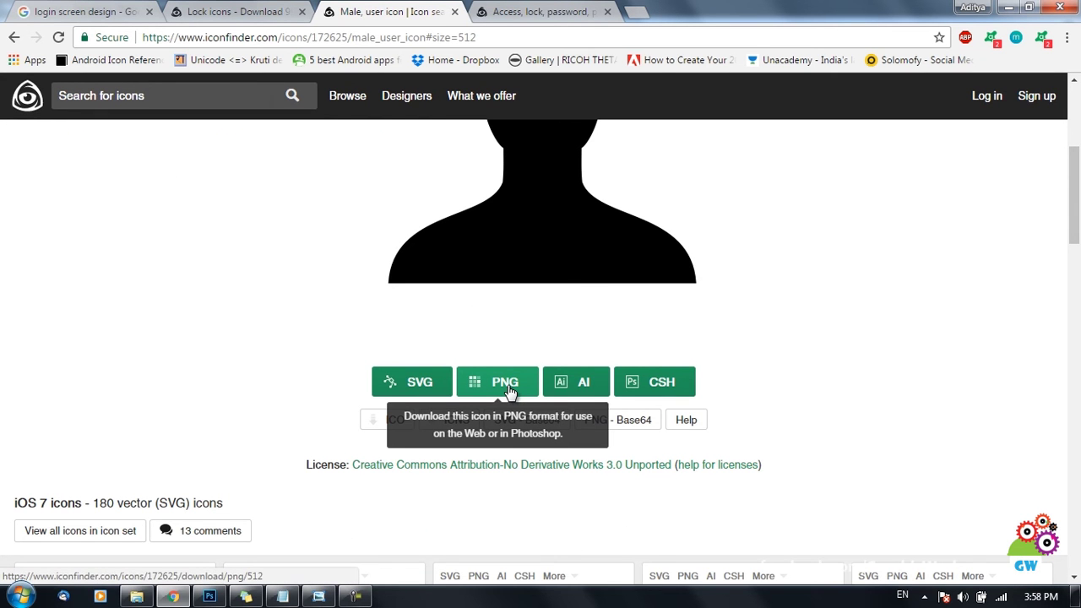
{"action": "left_click", "coordinate": [507, 384]}
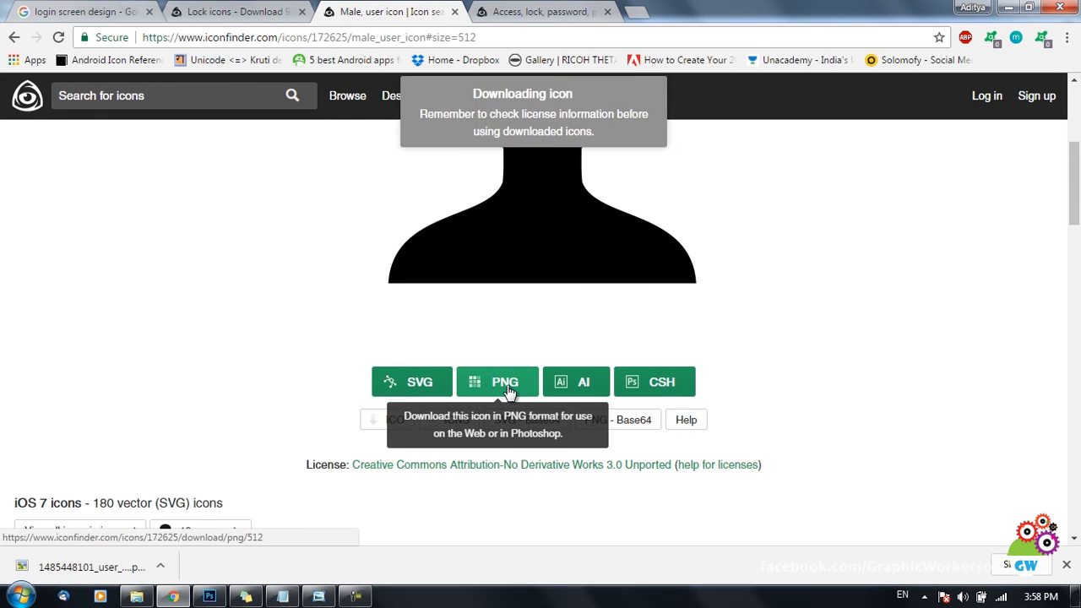
{"action": "left_click", "coordinate": [163, 567]}
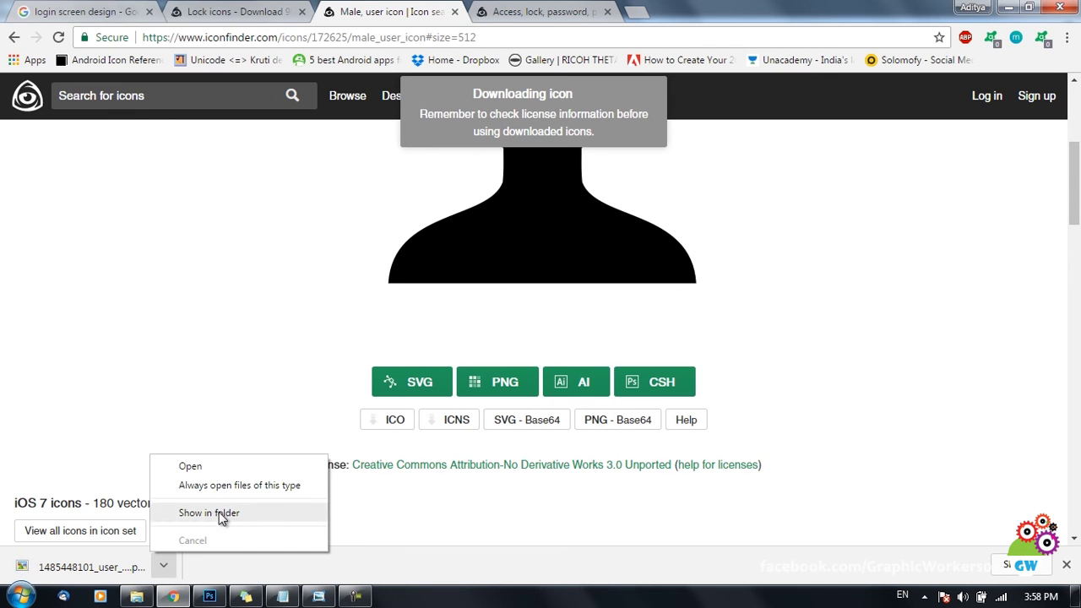
{"action": "left_click", "coordinate": [218, 511]}
Move the downloaded user icon file into the aa.Logins Screen folder
{"action": "key", "text": "alt+Tab"}
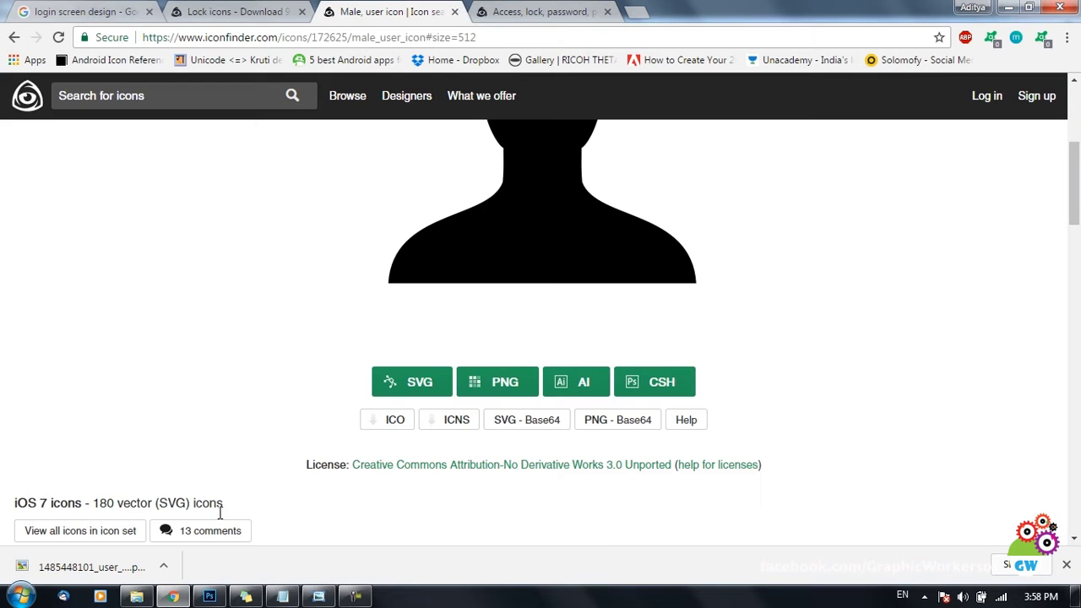
{"action": "left_click_drag", "start_coordinate": [136, 596], "coordinate": [380, 342]}
{"action": "left_click", "coordinate": [238, 317]}
{"action": "left_click", "coordinate": [172, 597]}
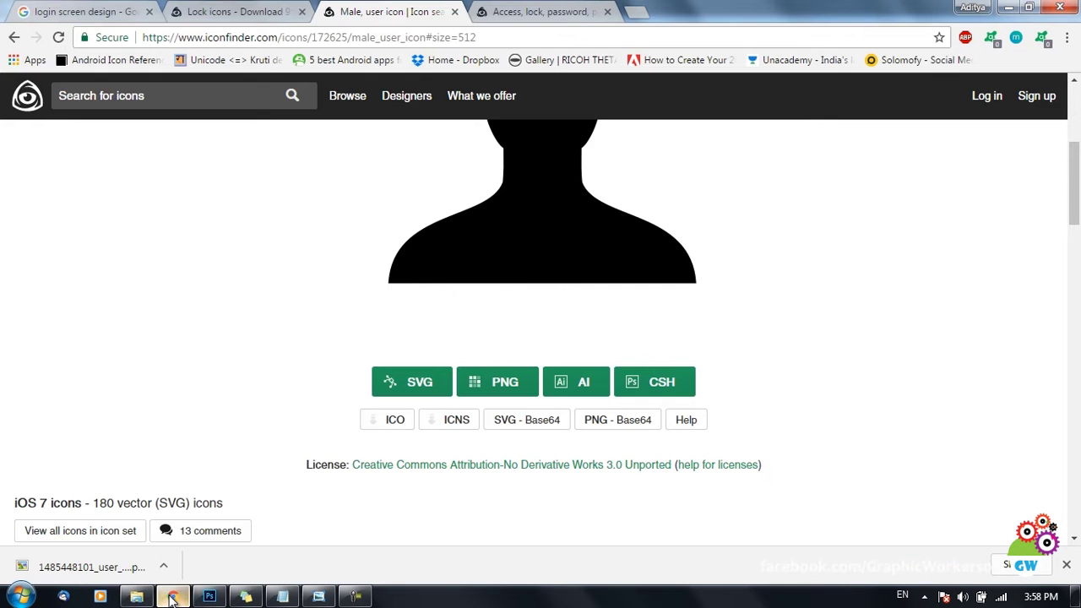
Download the padlock icon as a 512 px PNG and show it in Downloads
{"action": "left_click", "coordinate": [579, 10]}
{"action": "left_click", "coordinate": [775, 194]}
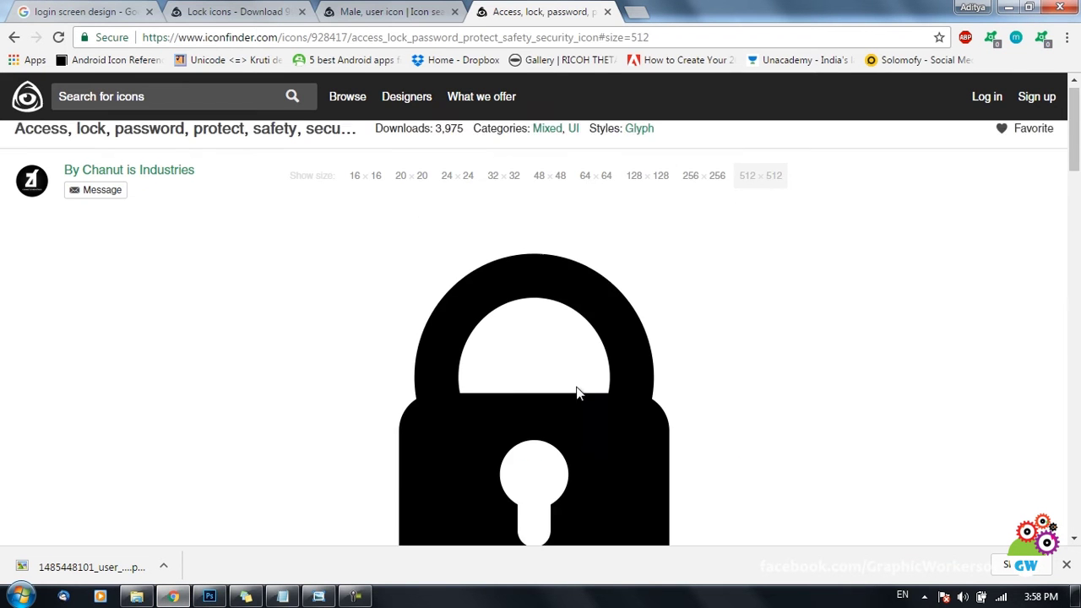
{"action": "left_click", "coordinate": [482, 387]}
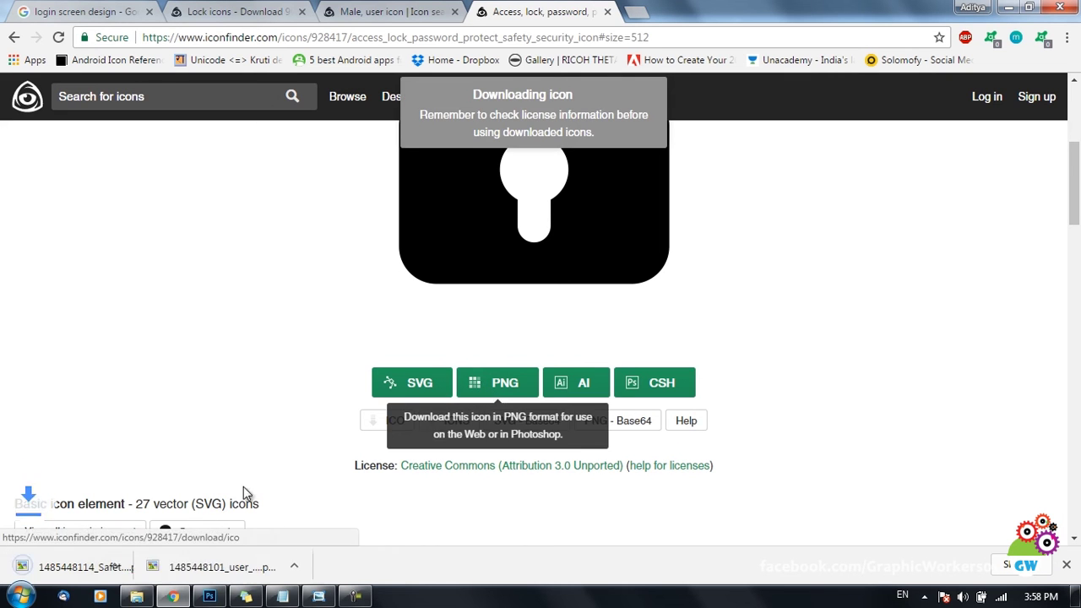
{"action": "left_click", "coordinate": [163, 566]}
{"action": "left_click", "coordinate": [199, 510]}
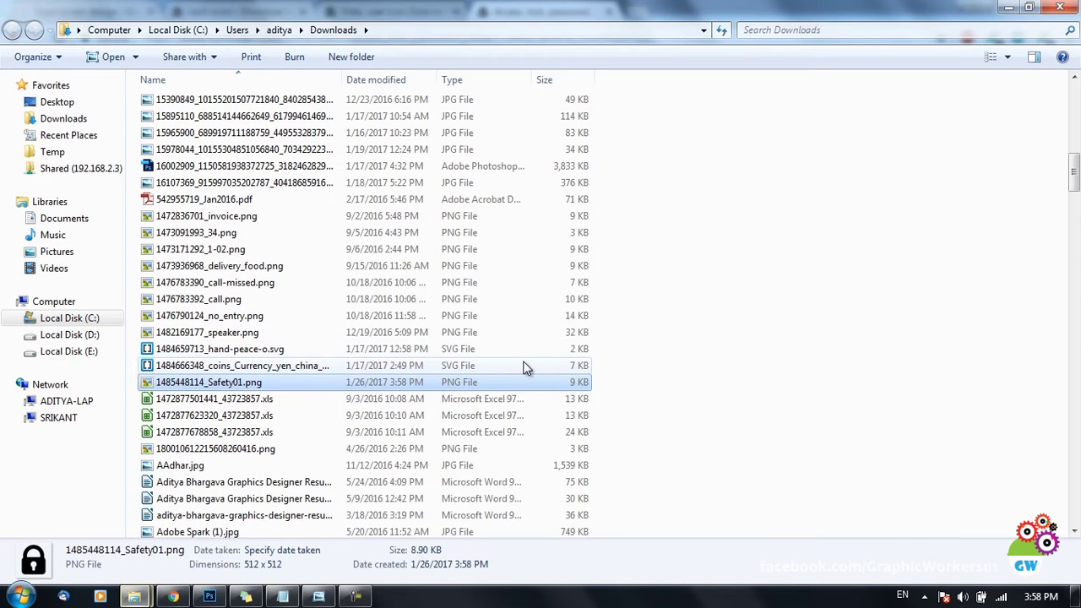
{"action": "key", "text": "ctrl+c"}
{"action": "key", "text": "alt+Tab"}
{"action": "key", "text": "alt+Tab"}
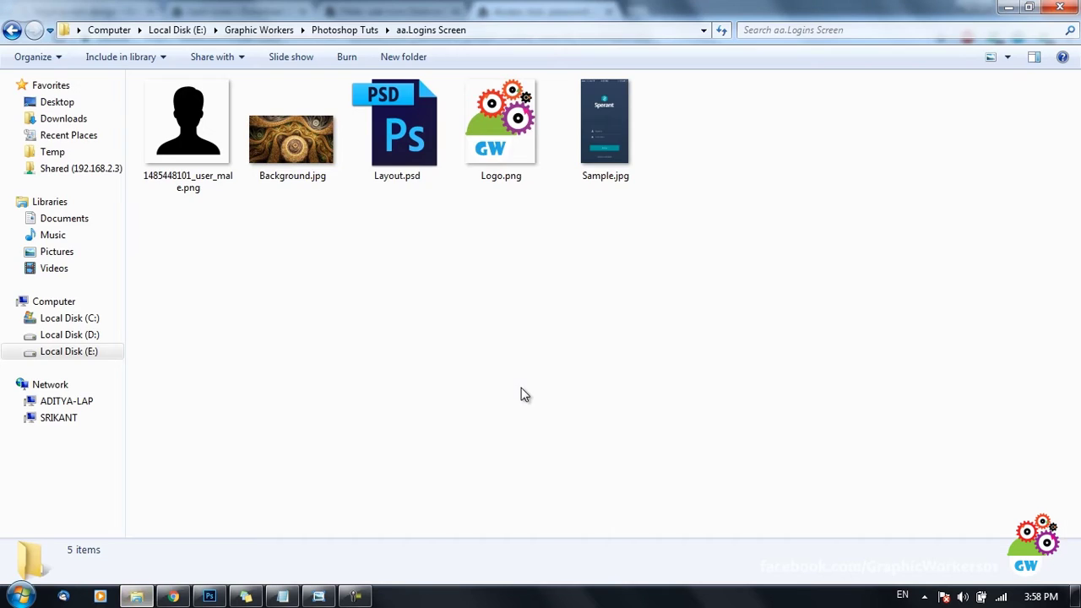
{"action": "key", "text": "ctrl+v"}
{"action": "left_click", "coordinate": [517, 393]}
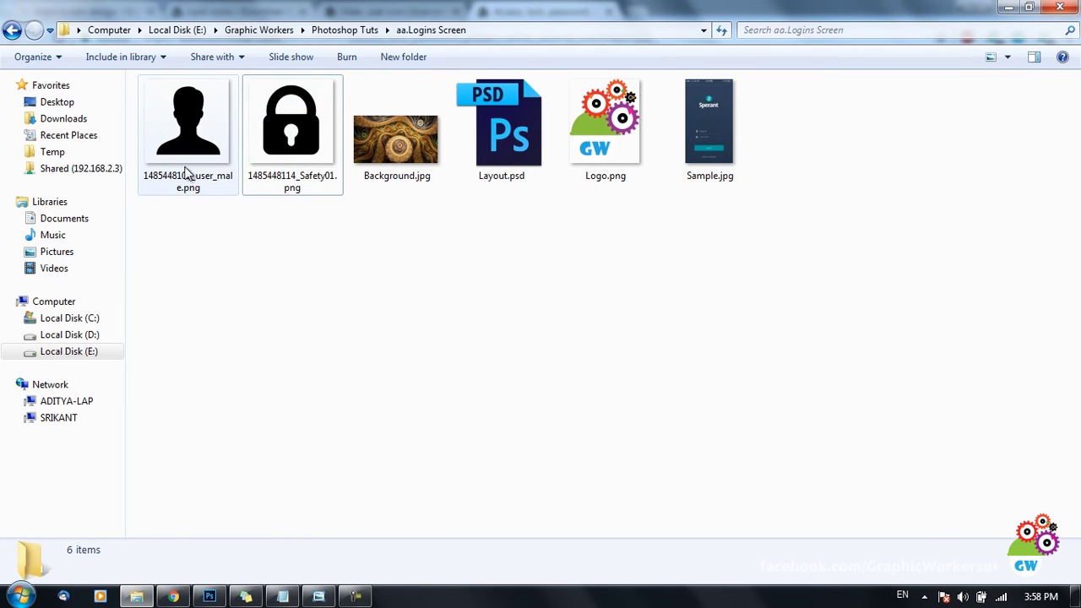
Drag both icon PNGs onto the Layout.psd canvas, shrinking the padlock to 10.35%
{"action": "left_click", "coordinate": [283, 151]}
{"action": "key", "text": "shift+Left"}
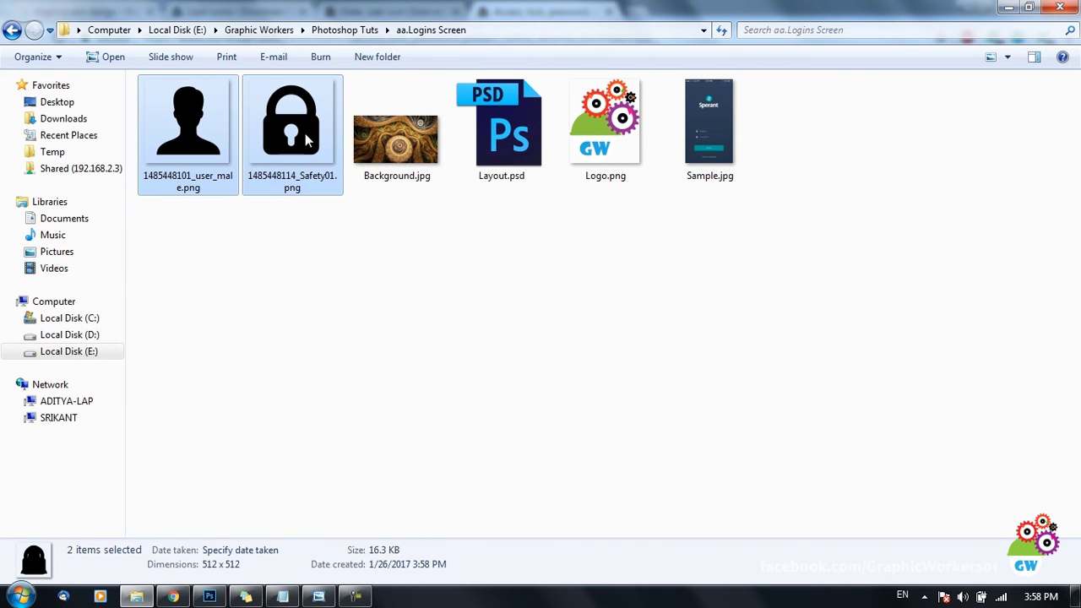
{"action": "left_click_drag", "start_coordinate": [306, 141], "coordinate": [524, 282]}
{"action": "left_click_drag", "start_coordinate": [559, 453], "coordinate": [325, 380]}
Commit the padlock placement, then shrink the user icon to about 11% beside it
{"action": "scroll", "coordinate": [425, 351], "scroll_direction": "up", "scroll_amount": 5}
{"action": "left_click", "coordinate": [558, 34]}
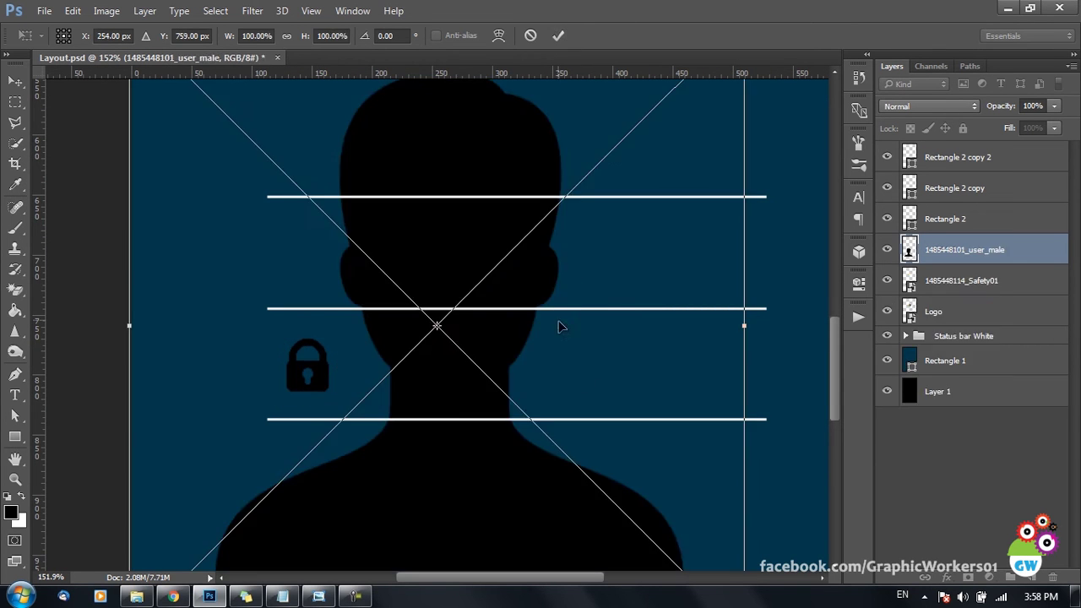
{"action": "left_click_drag", "start_coordinate": [725, 103], "coordinate": [517, 226]}
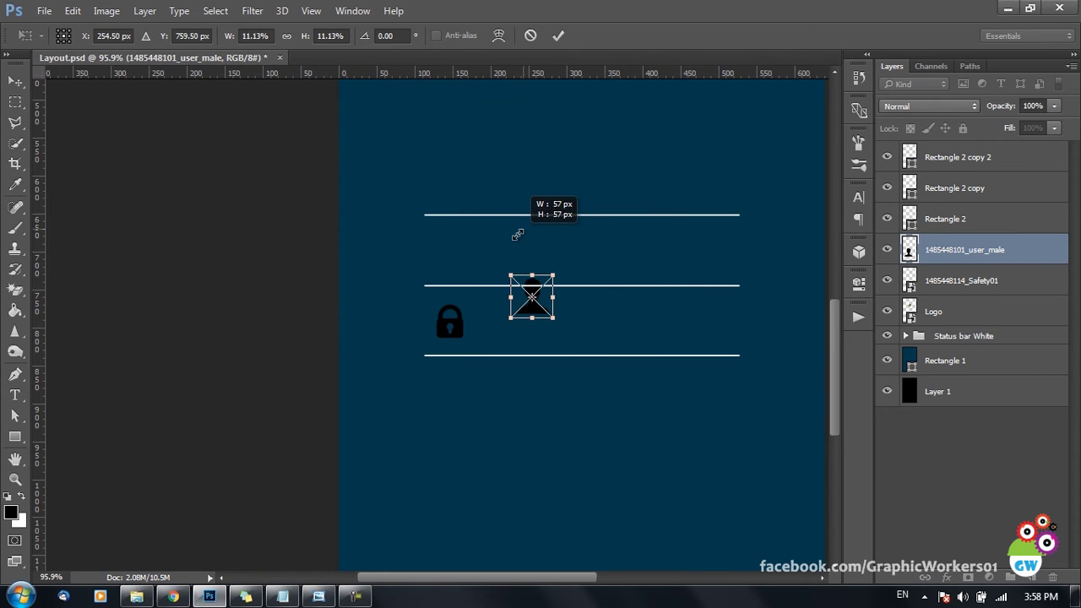
{"action": "scroll", "coordinate": [532, 297], "scroll_direction": "up", "scroll_amount": 2}
{"action": "left_click_drag", "start_coordinate": [547, 338], "coordinate": [401, 392]}
{"action": "left_click_drag", "start_coordinate": [433, 397], "coordinate": [393, 231]}
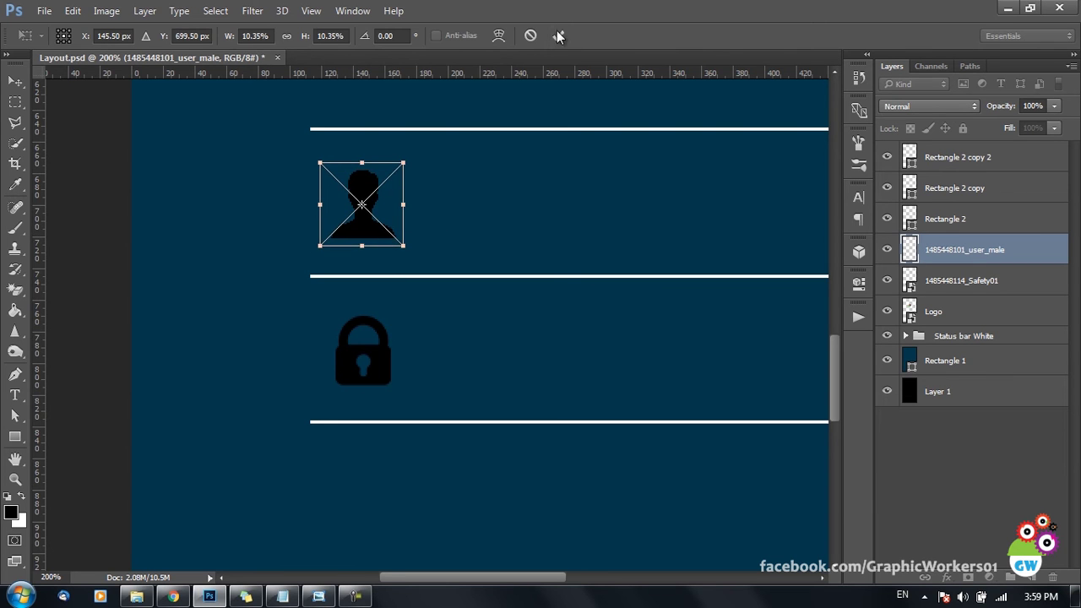
{"action": "left_click", "coordinate": [557, 36]}
Rename the user icon layer to User and the padlock layer to Password
{"action": "key", "text": "ctrl+0"}
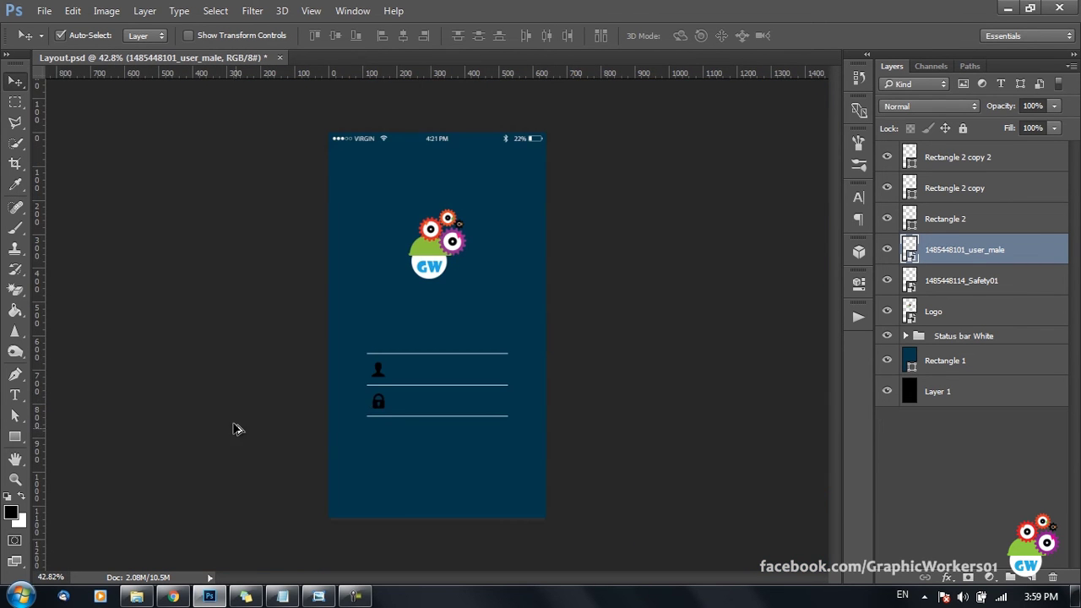
{"action": "key", "text": "ctrl+0"}
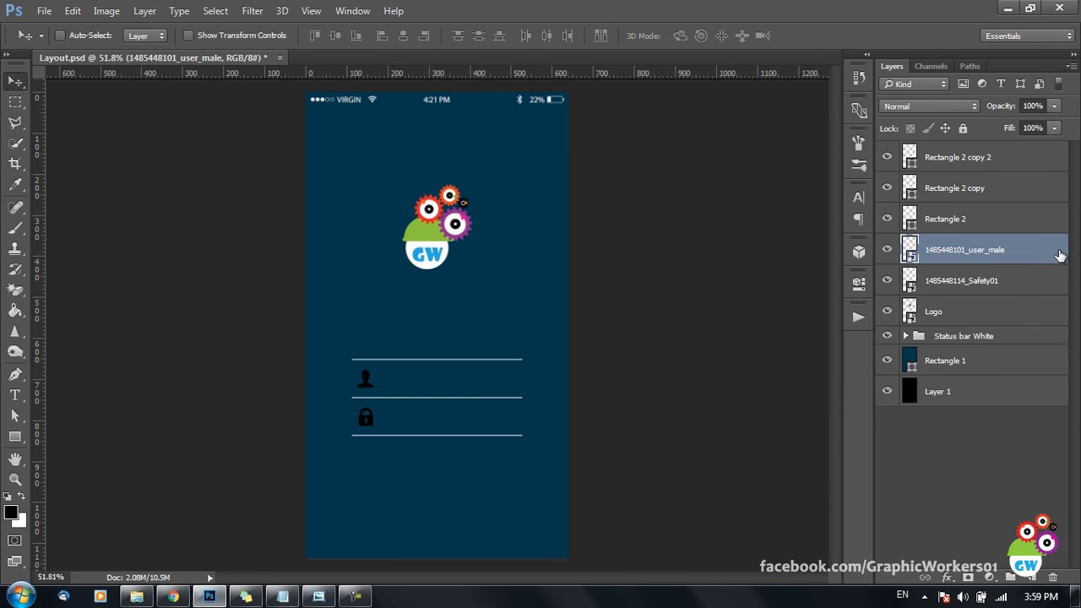
{"action": "double_click", "coordinate": [980, 250]}
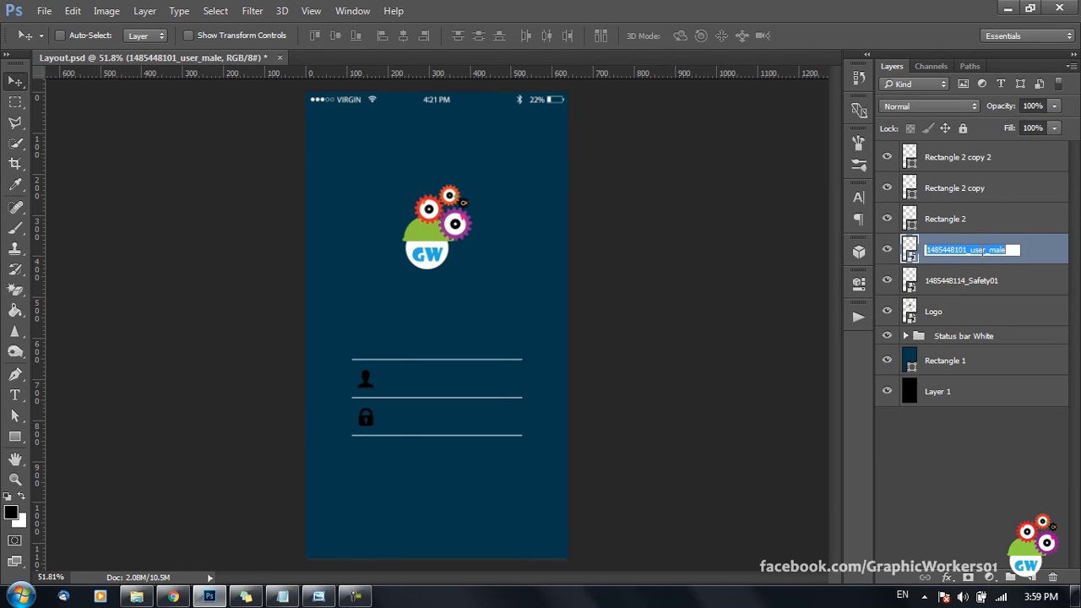
{"action": "type", "text": "User"}
{"action": "key", "text": "Return"}
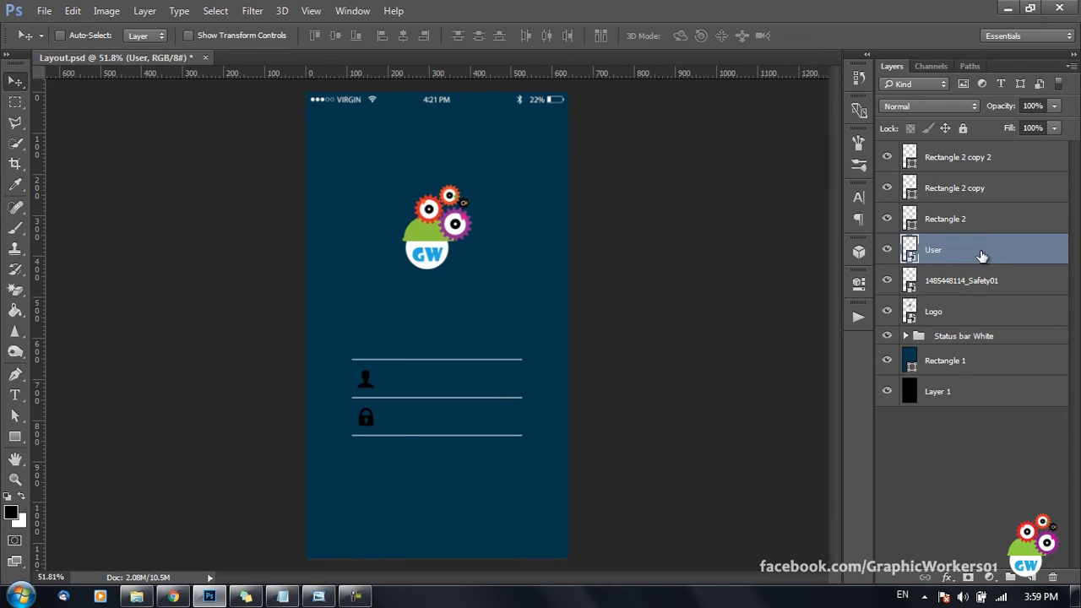
{"action": "double_click", "coordinate": [972, 281]}
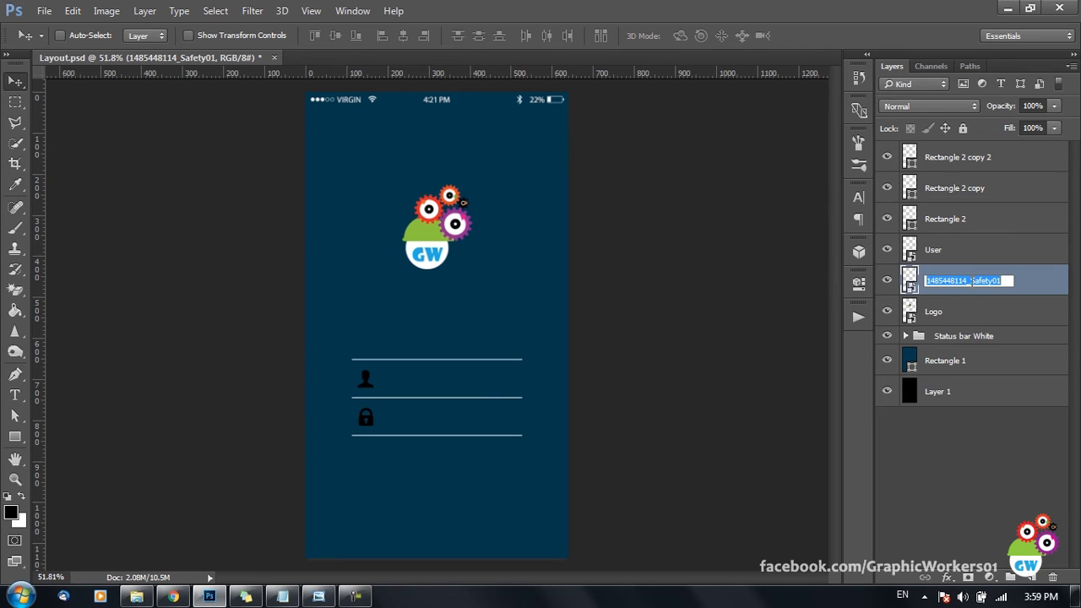
{"action": "key", "text": "BackSpace"}
{"action": "type", "text": "Password"}
{"action": "key", "text": "Return"}
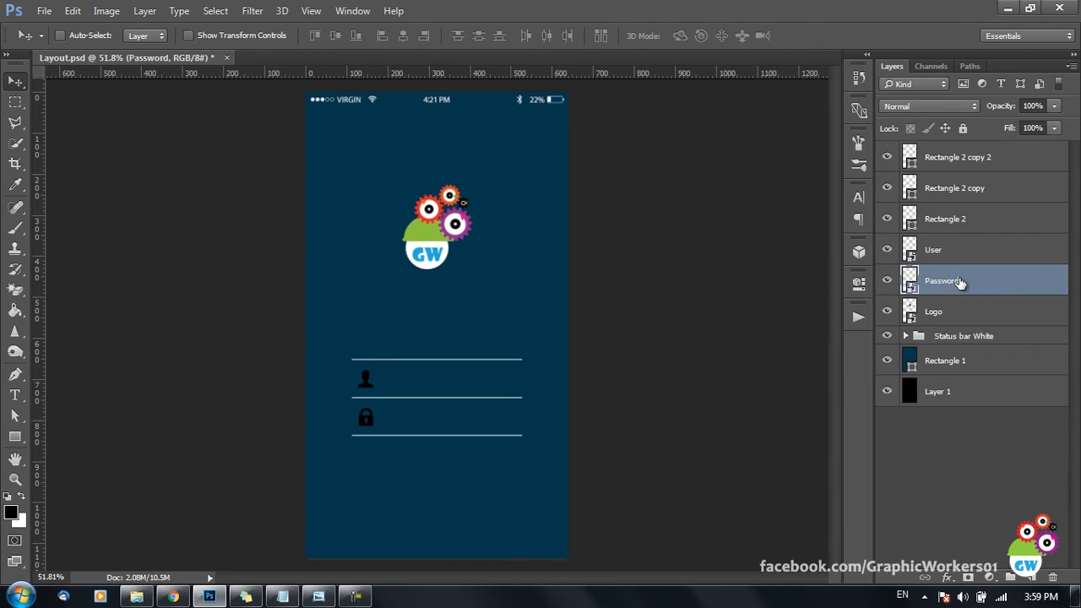
Add a white Color Overlay to the Password layer and copy it onto the User layer
{"action": "left_click", "coordinate": [948, 578]}
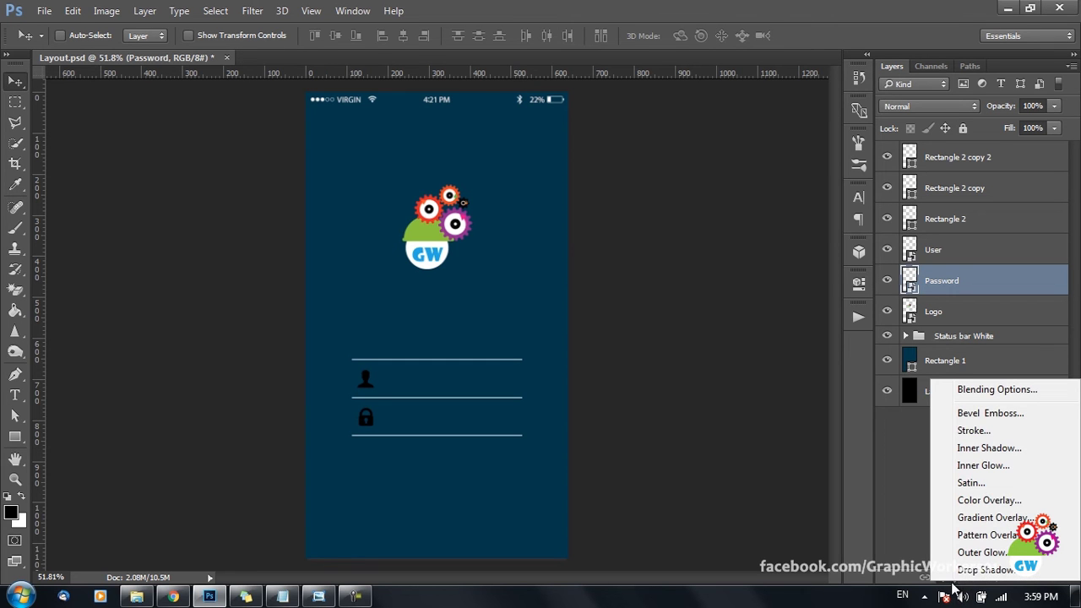
{"action": "left_click", "coordinate": [989, 501]}
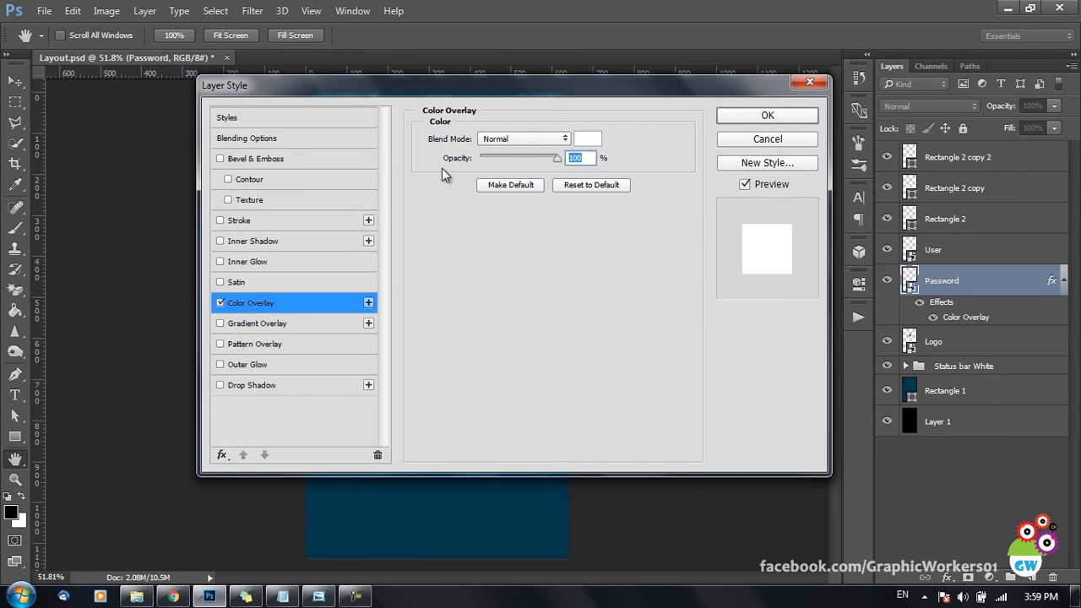
{"action": "left_click", "coordinate": [798, 118]}
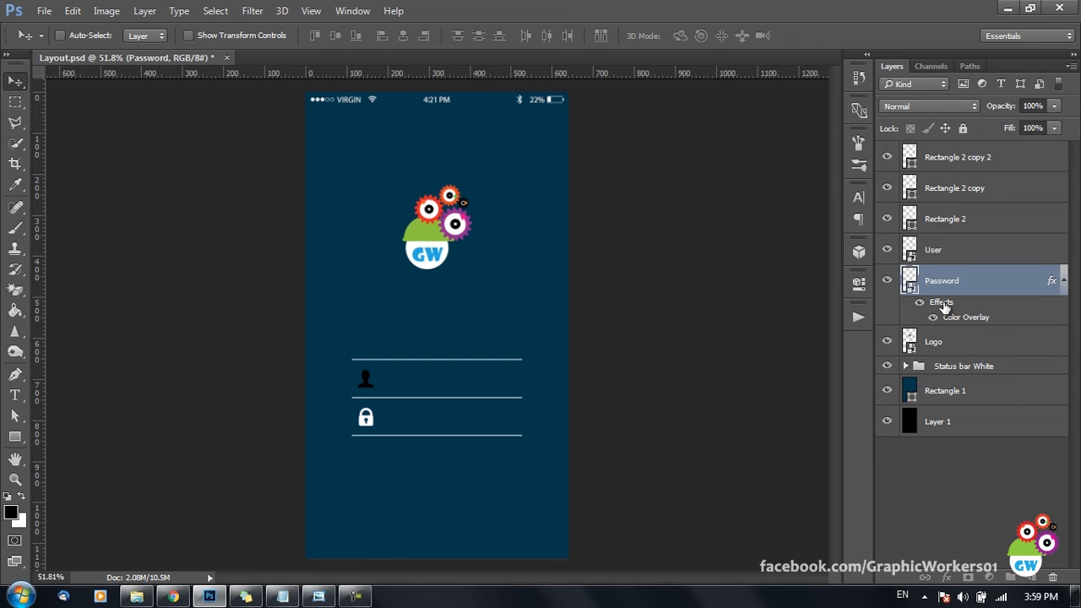
{"action": "left_click_drag", "start_coordinate": [945, 308], "coordinate": [946, 250]}
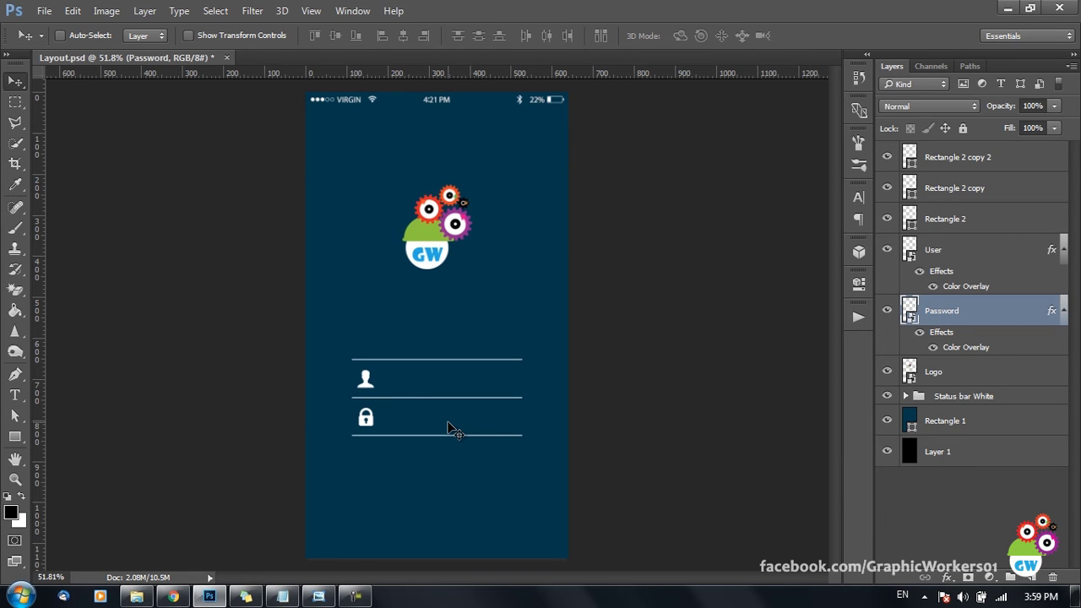
{"action": "left_click", "coordinate": [970, 252], "text": "shift"}
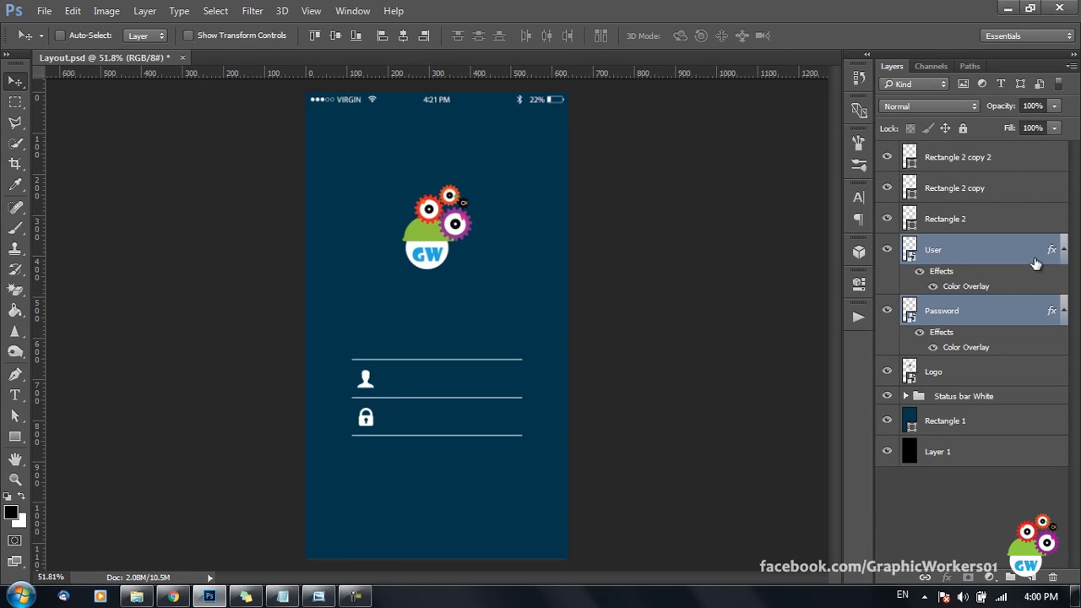
Lower the User and Password icon layers to 49% opacity
{"action": "left_click_drag", "start_coordinate": [1006, 111], "coordinate": [966, 115]}
{"action": "key", "text": "ctrl"}
{"action": "scroll", "coordinate": [393, 446], "scroll_direction": "up", "scroll_amount": 2}
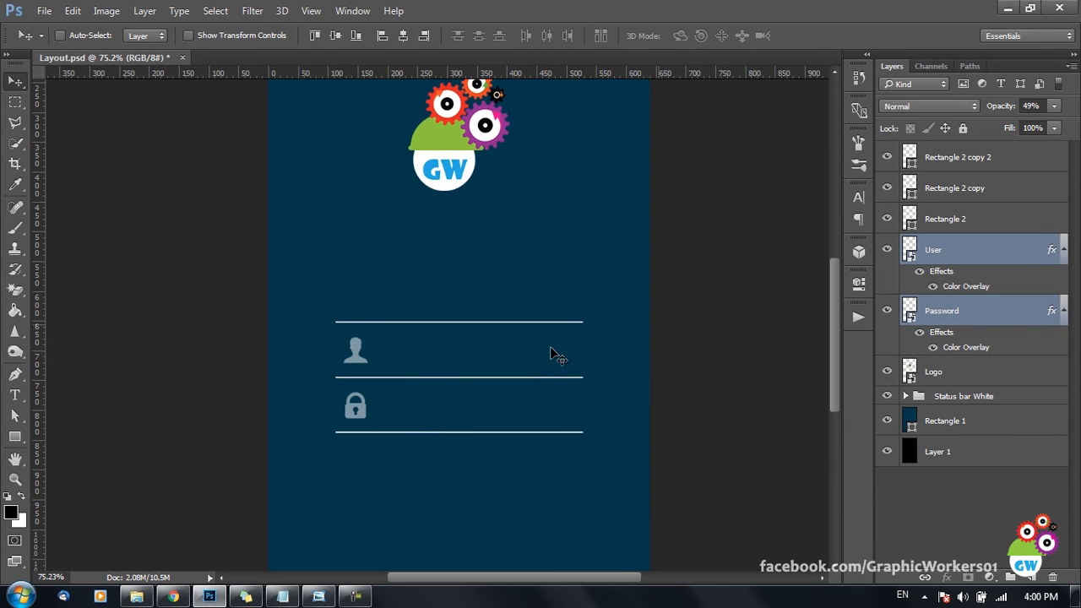
{"action": "key", "text": "ctrl"}
Scale both icons down with Free Transform and nudge the user icon into place
{"action": "key", "text": "ctrl+t"}
{"action": "left_click_drag", "start_coordinate": [367, 418], "coordinate": [466, 445]}
{"action": "key", "text": "Return"}
{"action": "left_click_drag", "start_coordinate": [351, 350], "coordinate": [417, 352]}
{"action": "key", "text": "ctrl"}
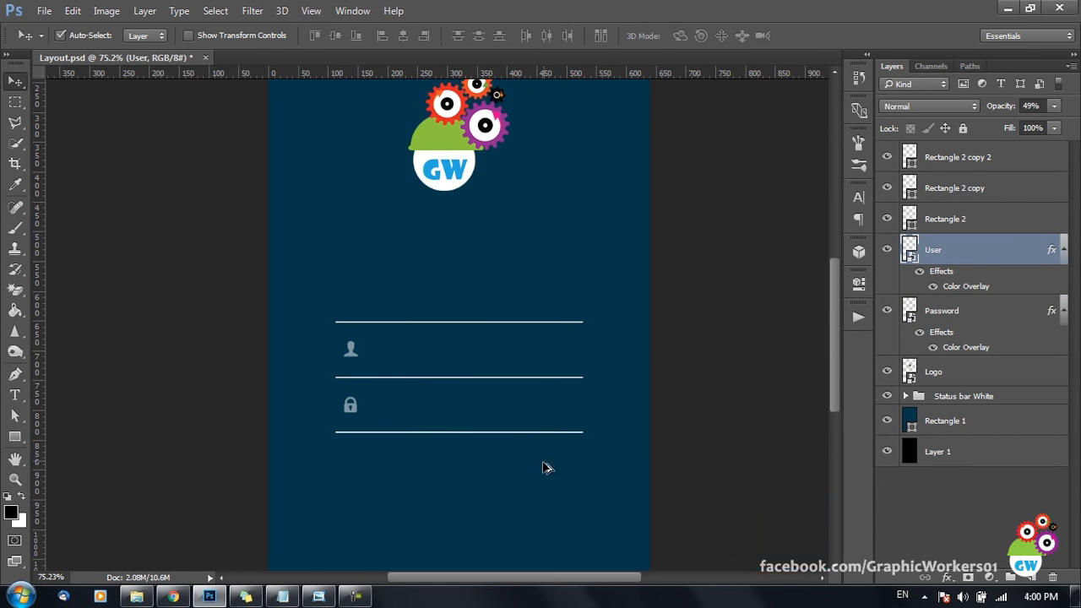
{"action": "scroll", "coordinate": [546, 468], "scroll_direction": "down", "scroll_amount": 2}
{"action": "scroll", "coordinate": [492, 518], "scroll_direction": "up", "scroll_amount": 1}
{"action": "scroll", "coordinate": [480, 459], "scroll_direction": "down", "scroll_amount": 1}
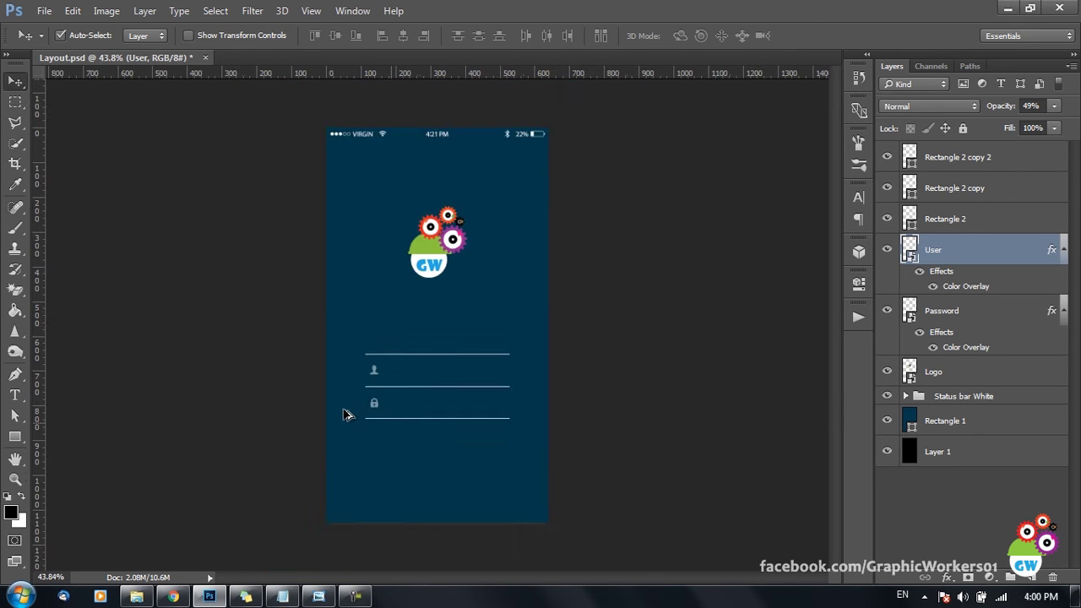
{"action": "scroll", "coordinate": [411, 350], "scroll_direction": "up", "scroll_amount": 1}
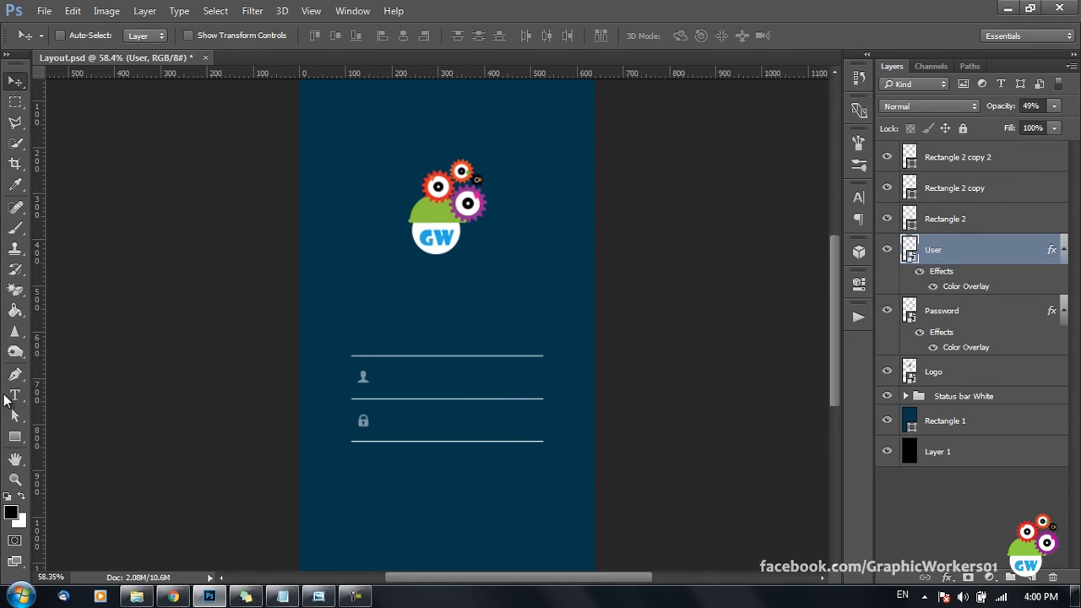
Add a white 24 px Username text label and position it in the username field
{"action": "left_click", "coordinate": [15, 394]}
{"action": "left_click", "coordinate": [408, 311]}
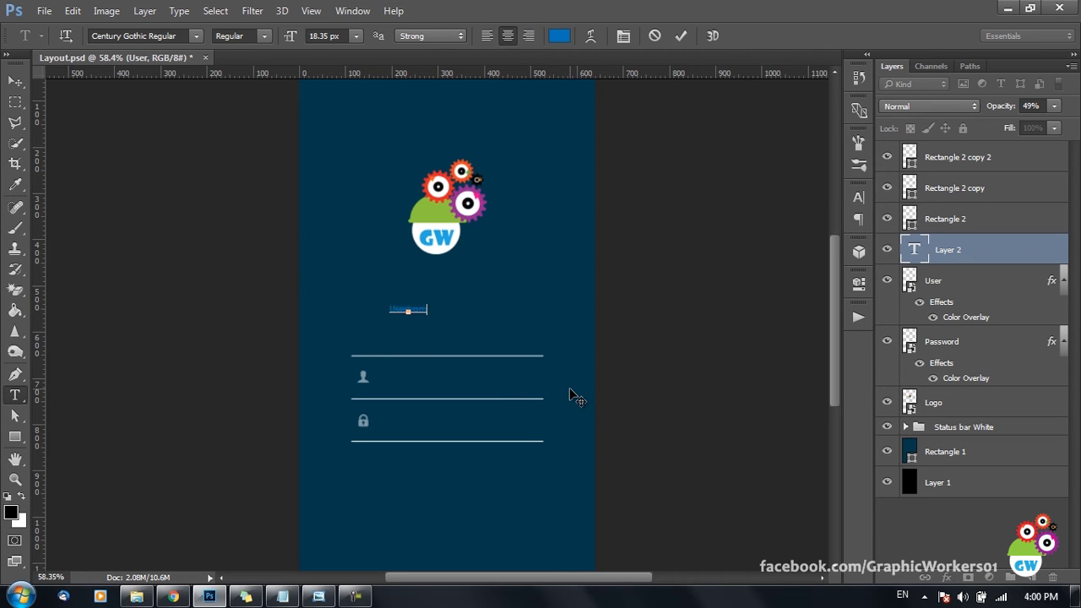
{"action": "left_click", "coordinate": [559, 35]}
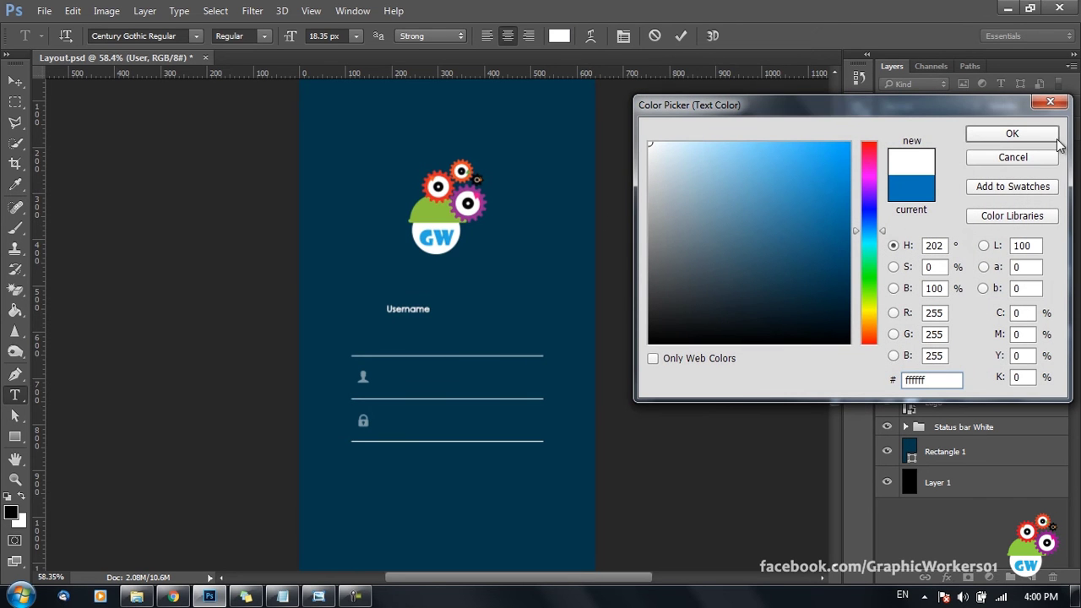
{"action": "left_click", "coordinate": [1047, 134]}
{"action": "left_click", "coordinate": [341, 36]}
{"action": "type", "text": "24"}
{"action": "key", "text": "Return"}
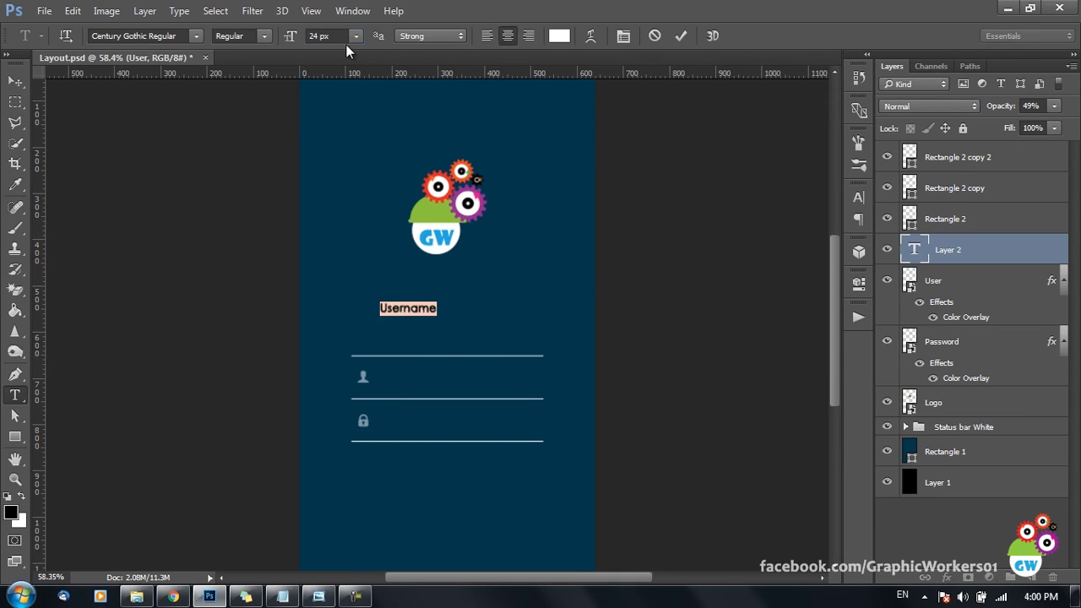
{"action": "left_click", "coordinate": [17, 82]}
{"action": "left_click_drag", "start_coordinate": [550, 285], "coordinate": [554, 356]}
{"action": "mouse_move", "coordinate": [507, 381]}
{"action": "left_mouse_down"}
{"action": "mouse_move", "coordinate": [548, 379]}
{"action": "mouse_move", "coordinate": [520, 386]}
{"action": "left_mouse_up"}
{"action": "key", "text": "Down"}
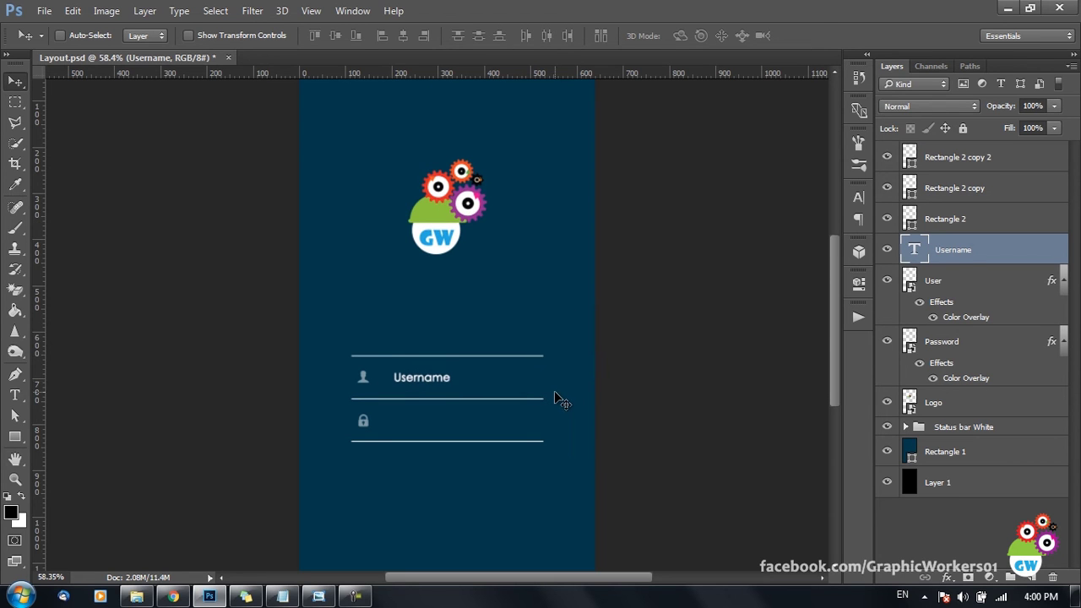
{"action": "key", "text": "Up"}
Replace the Username text with 'Graphic Workers' and move it beside the user icon
{"action": "key", "text": "t"}
{"action": "double_click", "coordinate": [443, 376]}
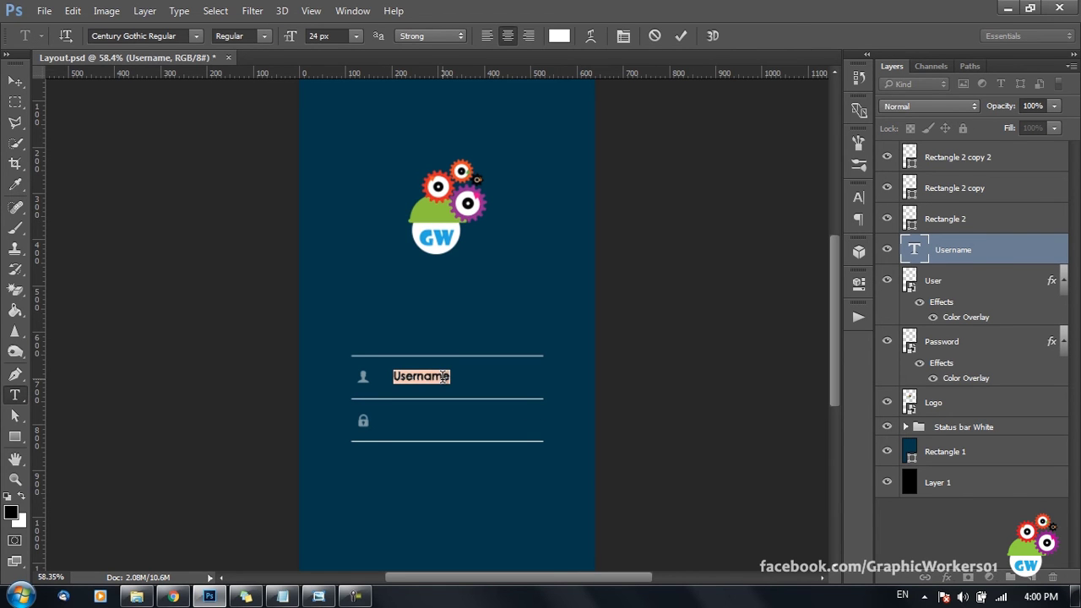
{"action": "type", "text": "Gra"}
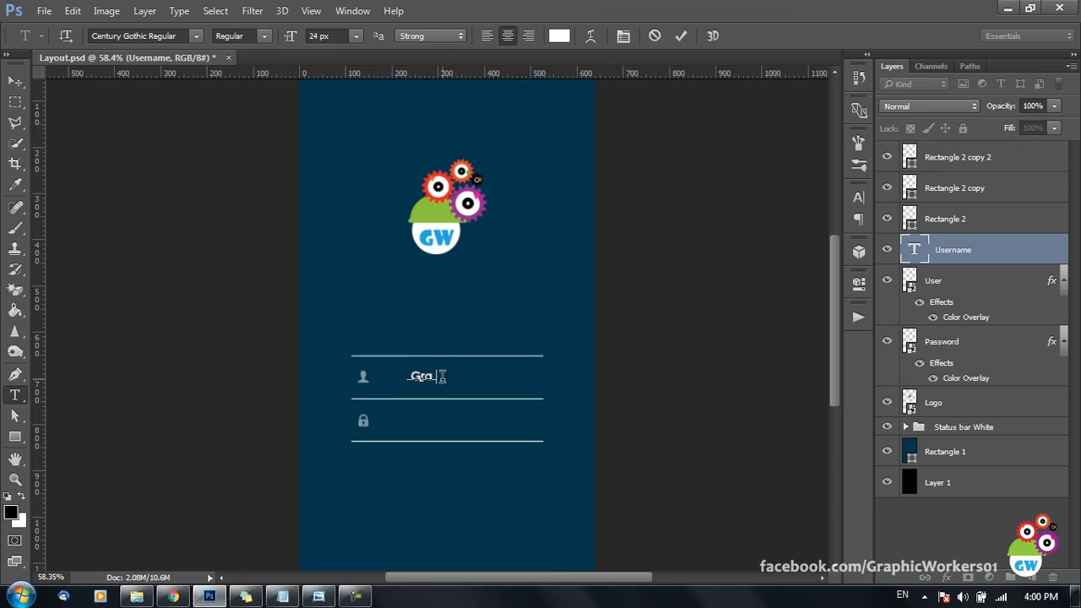
{"action": "type", "text": "phic Workers"}
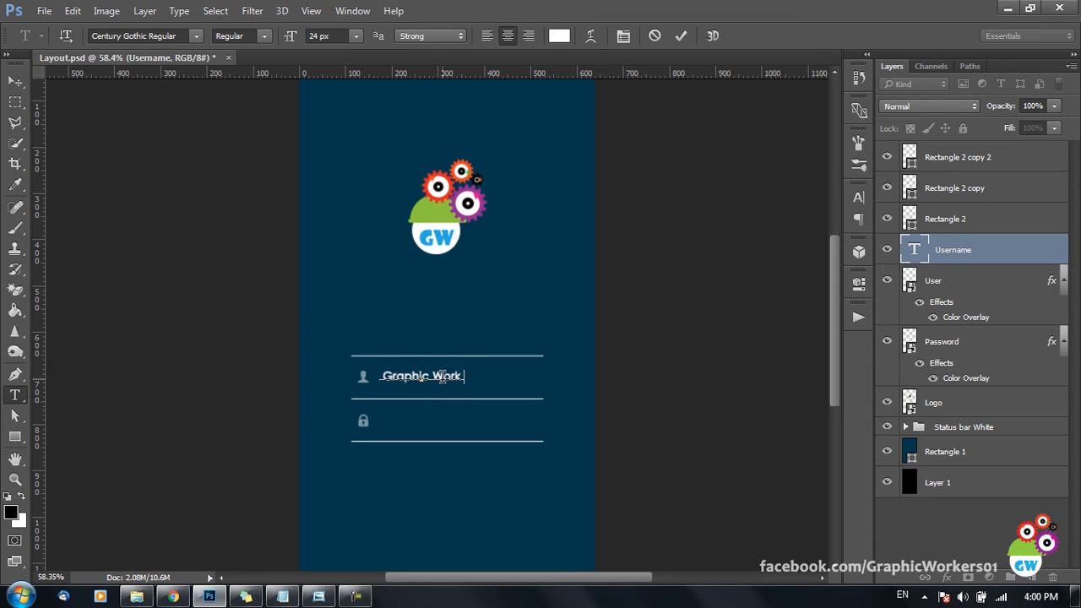
{"action": "left_click", "coordinate": [16, 80]}
{"action": "mouse_move", "coordinate": [571, 381]}
{"action": "left_mouse_down"}
{"action": "mouse_move", "coordinate": [594, 386]}
{"action": "mouse_move", "coordinate": [587, 382]}
{"action": "left_mouse_up"}
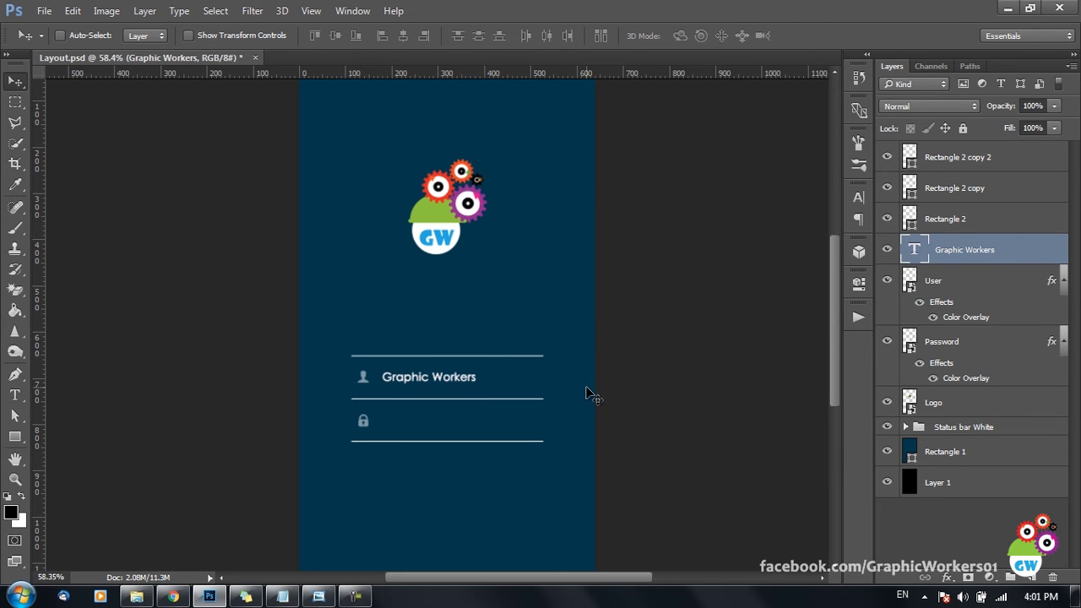
Dim the Graphic Workers text layer to 49% opacity
{"action": "left_click", "coordinate": [995, 292]}
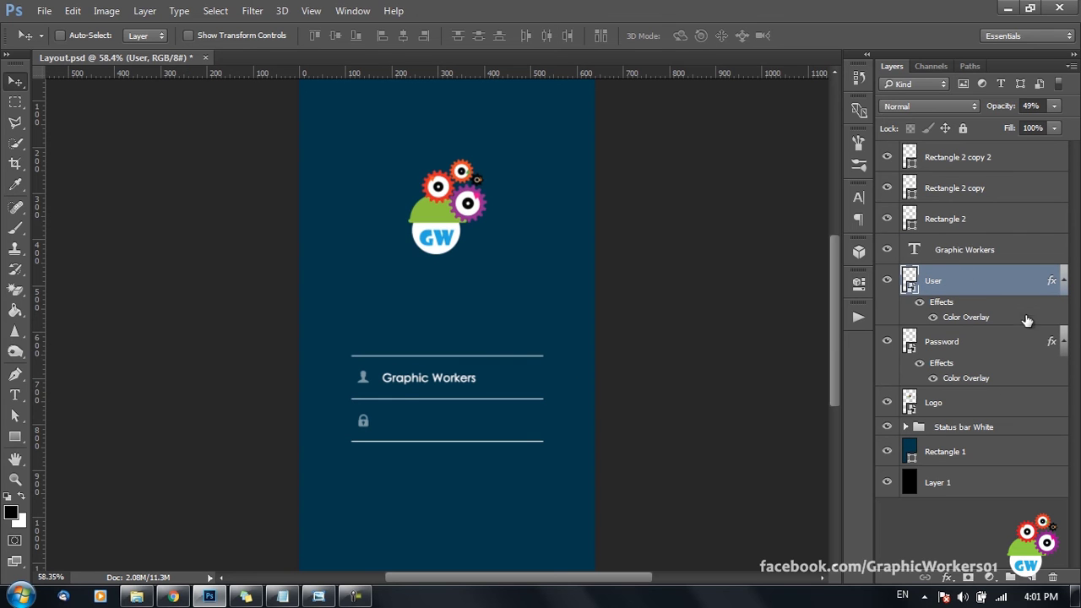
{"action": "left_click", "coordinate": [980, 253]}
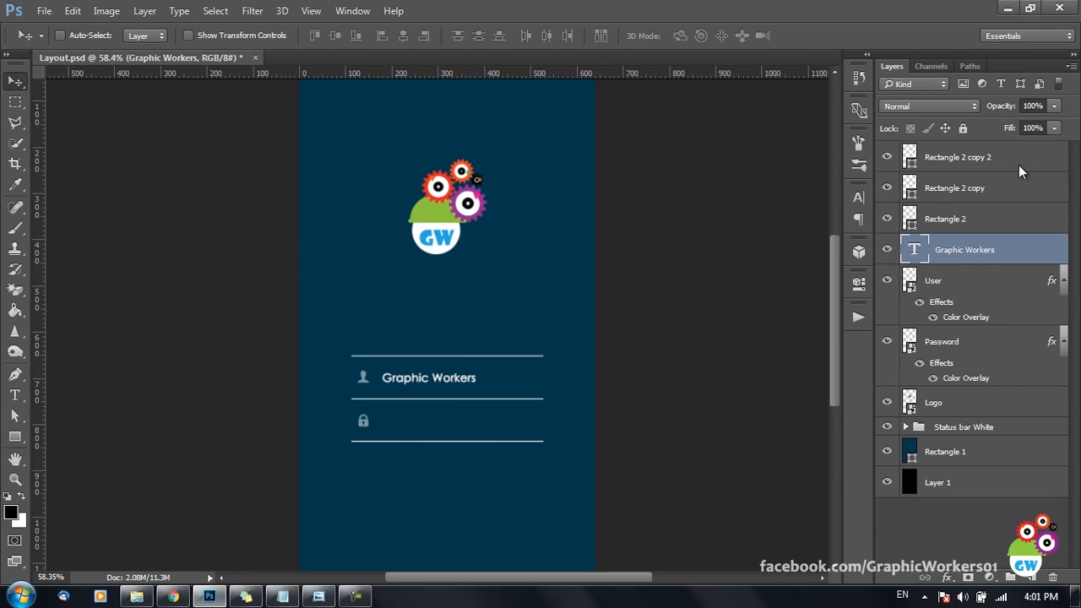
{"action": "left_click", "coordinate": [1035, 106]}
{"action": "left_click_drag", "start_coordinate": [1005, 107], "coordinate": [962, 108]}
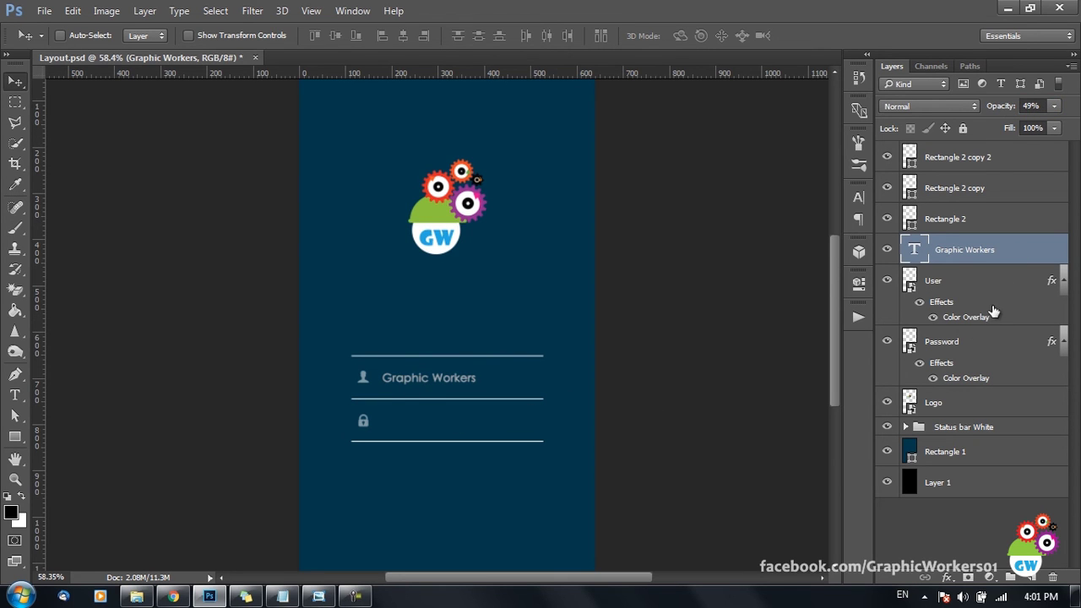
Duplicate the text onto the password line and replace it with password dots
{"action": "key", "text": "ctrl+j"}
{"action": "left_click_drag", "start_coordinate": [552, 326], "coordinate": [555, 362]}
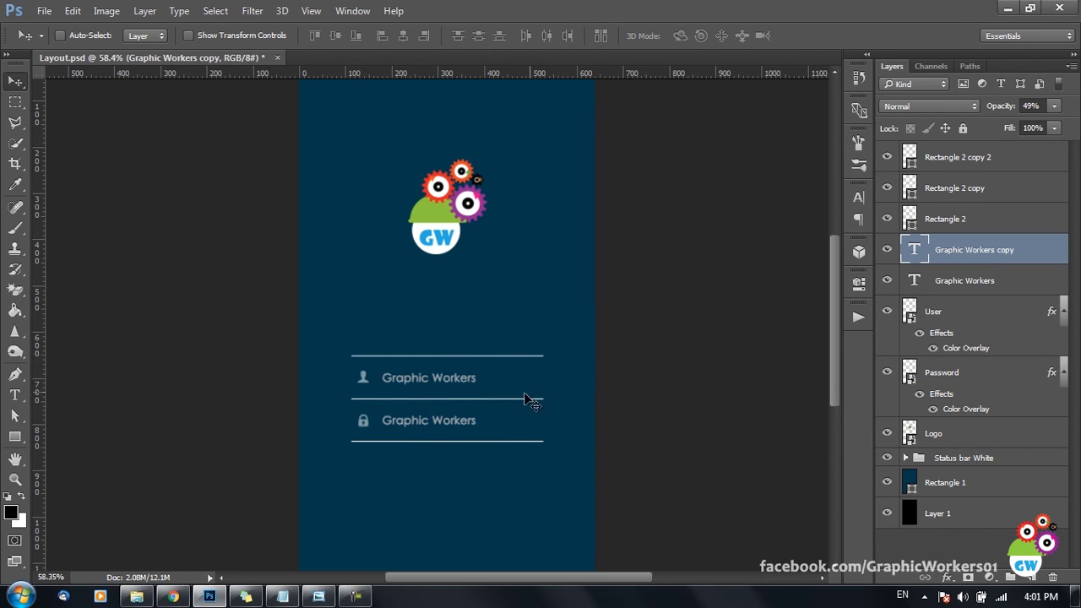
{"action": "key", "text": "t"}
{"action": "triple_click", "coordinate": [464, 418]}
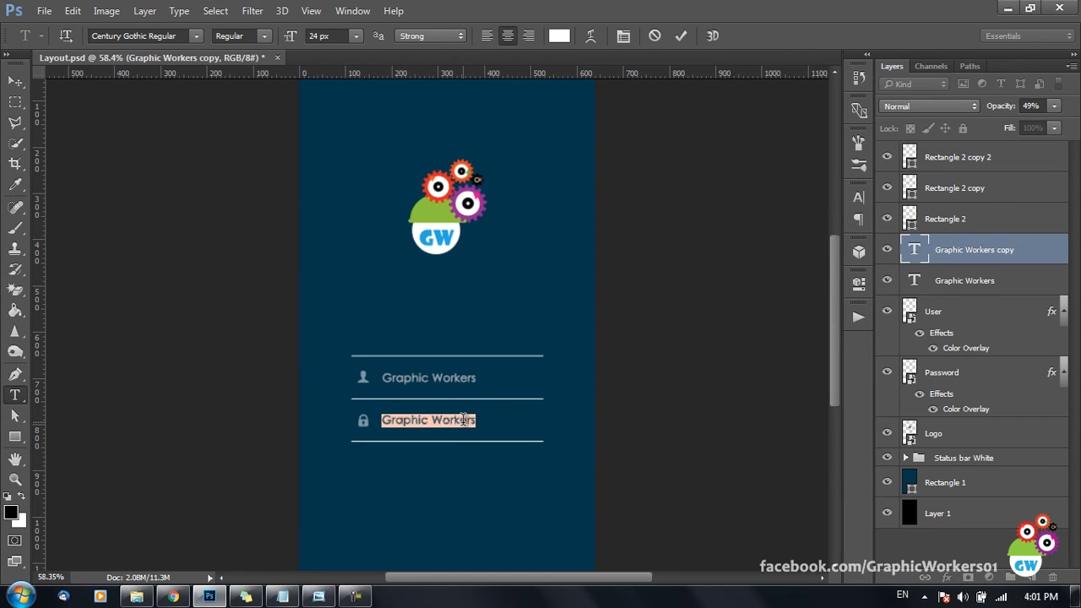
{"action": "key", "text": "BackSpace"}
{"action": "type", "text": "••••••••••••••••"}
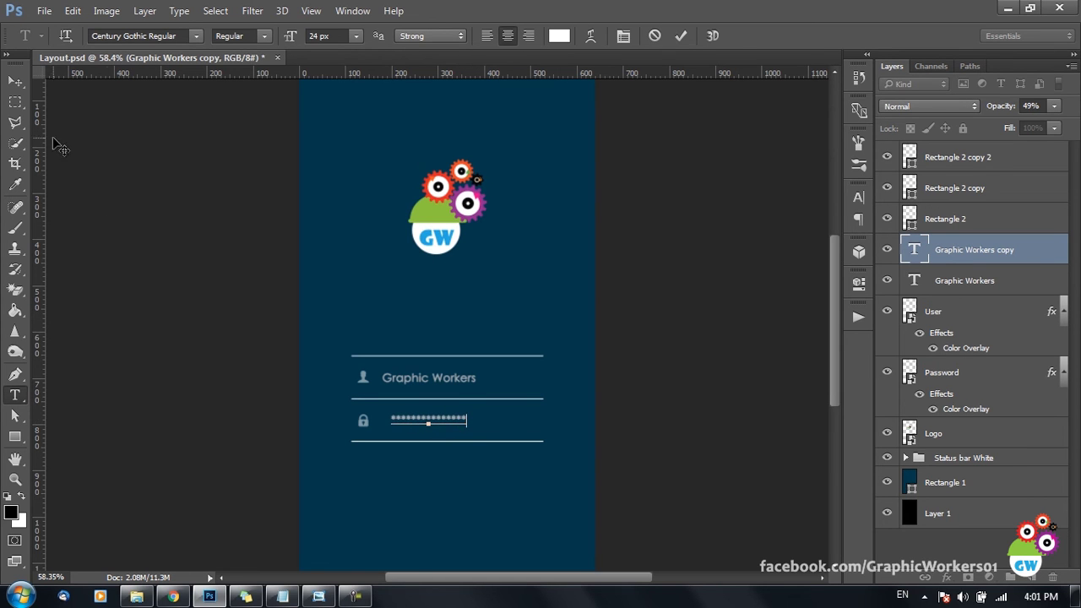
{"action": "left_click", "coordinate": [15, 81]}
{"action": "left_click_drag", "start_coordinate": [581, 336], "coordinate": [571, 336]}
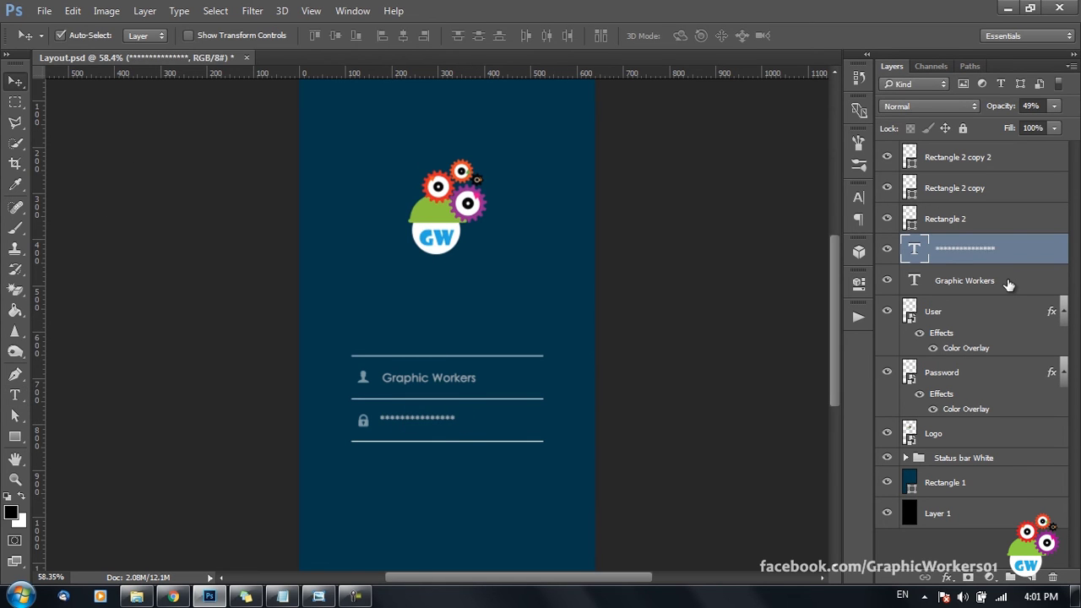
Left-align both text lines just after their icons and nudge the password dots up
{"action": "left_click", "coordinate": [1009, 281], "text": "shift"}
{"action": "key", "text": "t"}
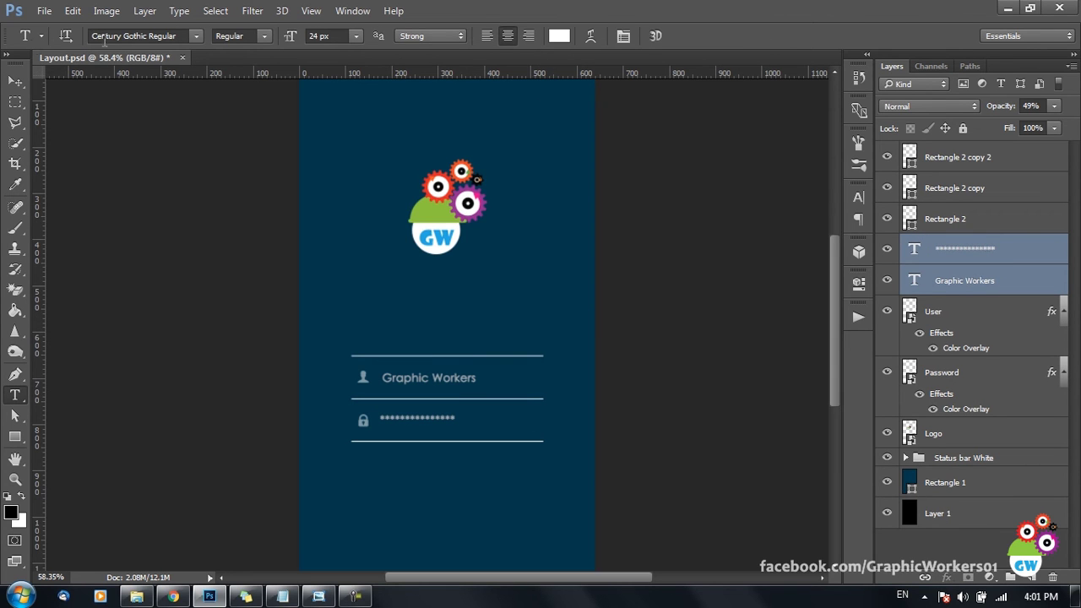
{"action": "left_click", "coordinate": [489, 34]}
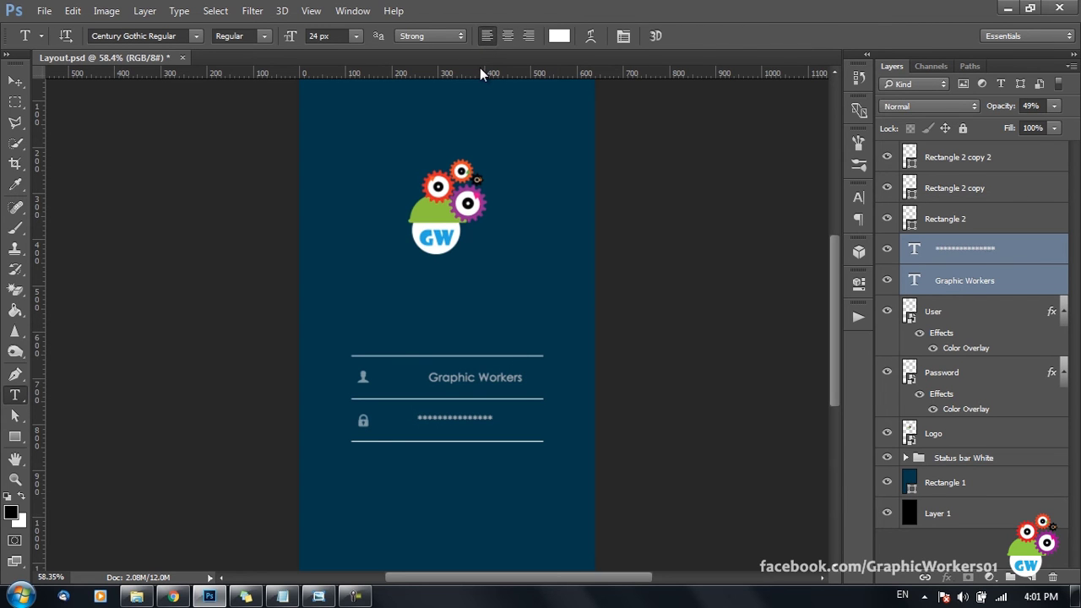
{"action": "key", "text": "v"}
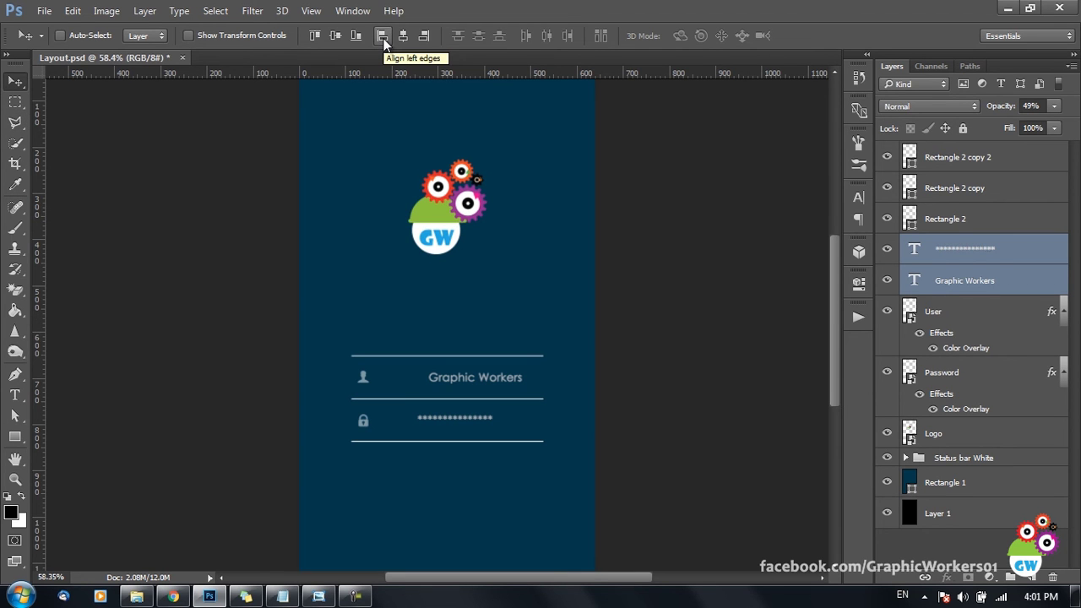
{"action": "left_click", "coordinate": [383, 37]}
{"action": "left_click_drag", "start_coordinate": [509, 341], "coordinate": [541, 365]}
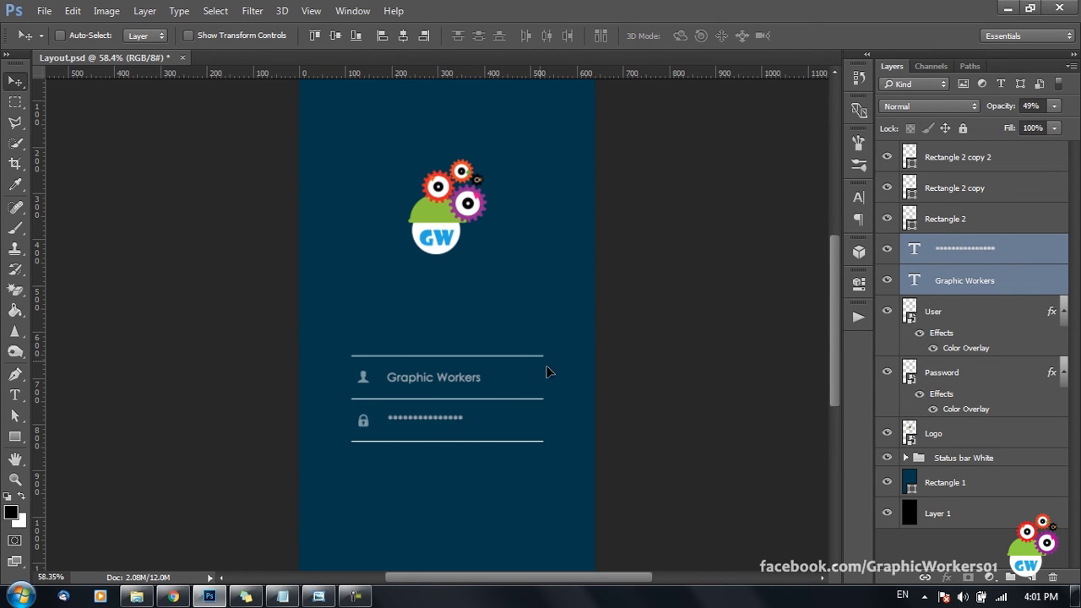
{"action": "left_click", "coordinate": [1042, 258]}
{"action": "key", "text": "Up"}
{"action": "key", "text": "Up"}
{"action": "key", "text": "Up"}
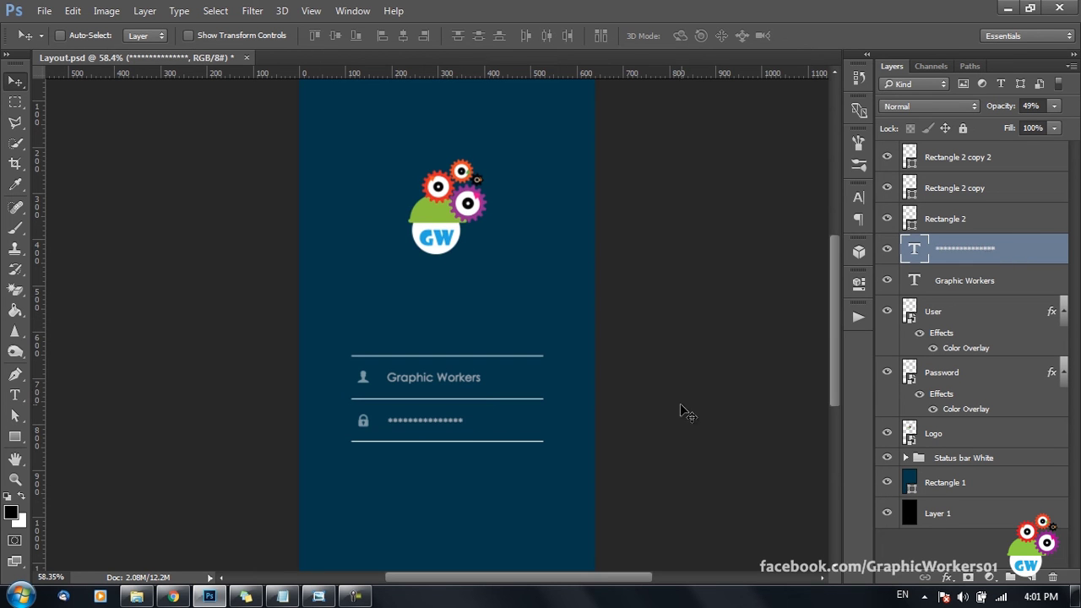
Draw a button rectangle below the password field
{"action": "scroll", "coordinate": [688, 411], "scroll_direction": "down", "scroll_amount": 3}
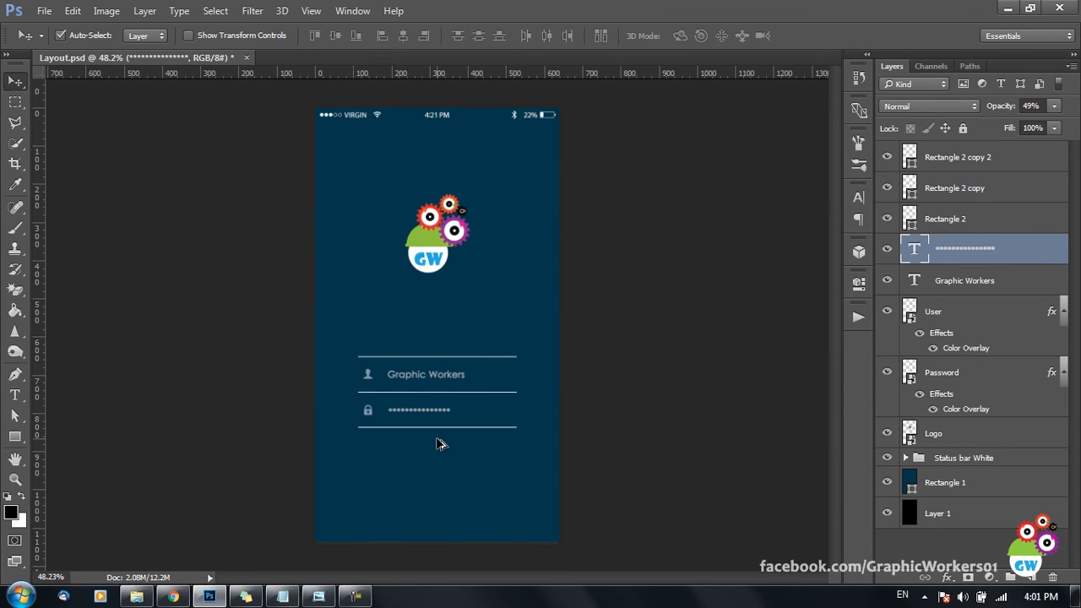
{"action": "scroll", "coordinate": [451, 426], "scroll_direction": "up", "scroll_amount": 2}
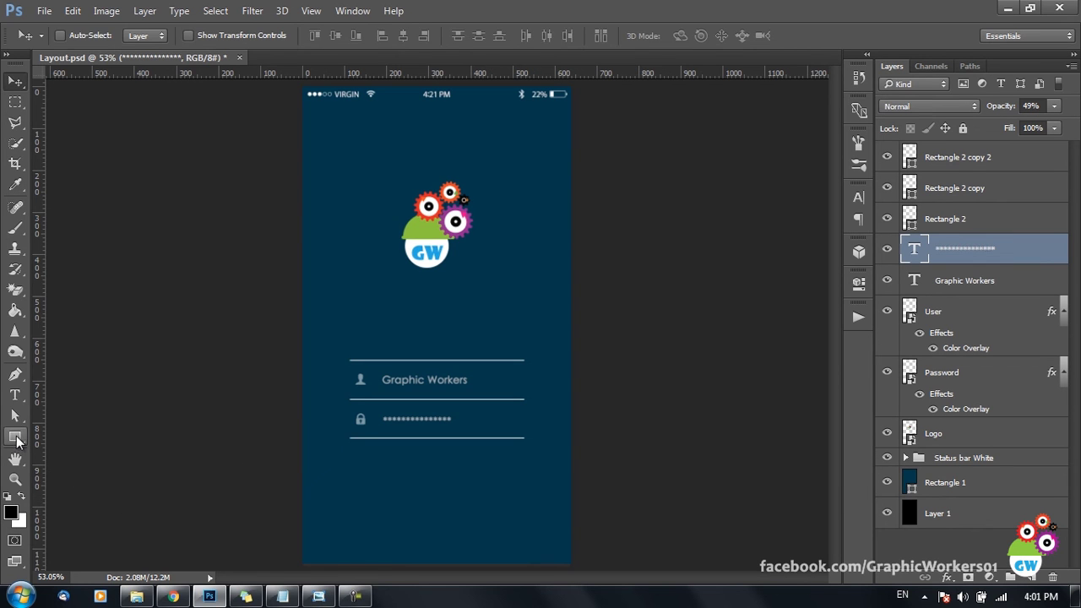
{"action": "left_click", "coordinate": [15, 437]}
{"action": "left_click_drag", "start_coordinate": [354, 475], "coordinate": [519, 519]}
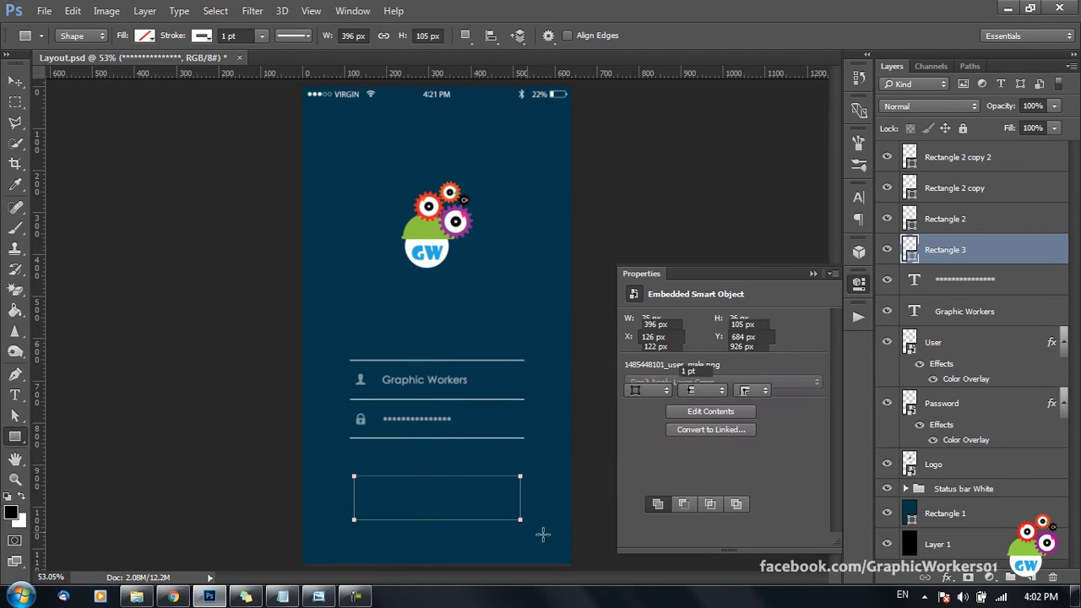
Give Rectangle 3 no stroke and a white fill, and move it to the top of the layer stack
{"action": "left_click", "coordinate": [667, 375]}
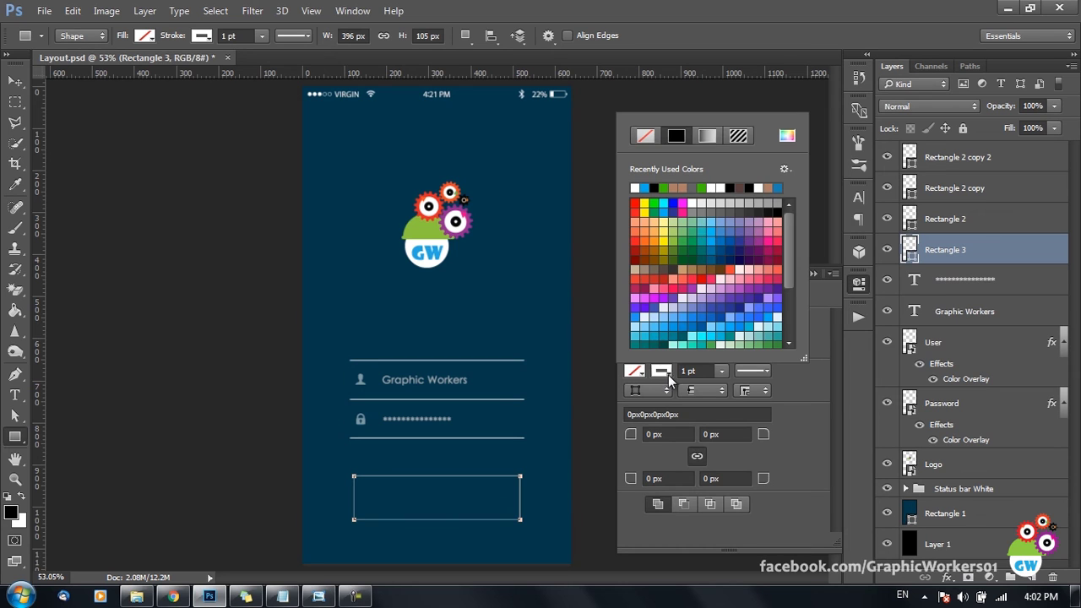
{"action": "left_click", "coordinate": [646, 136]}
{"action": "left_click", "coordinate": [639, 372]}
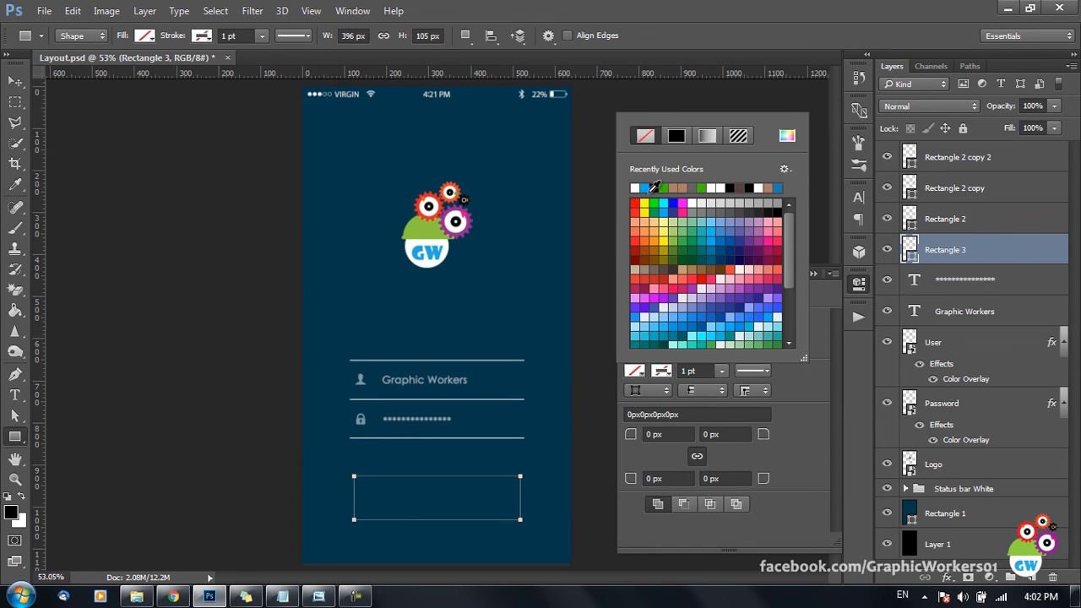
{"action": "left_click", "coordinate": [637, 187]}
{"action": "left_click", "coordinate": [809, 434]}
{"action": "left_click", "coordinate": [812, 273]}
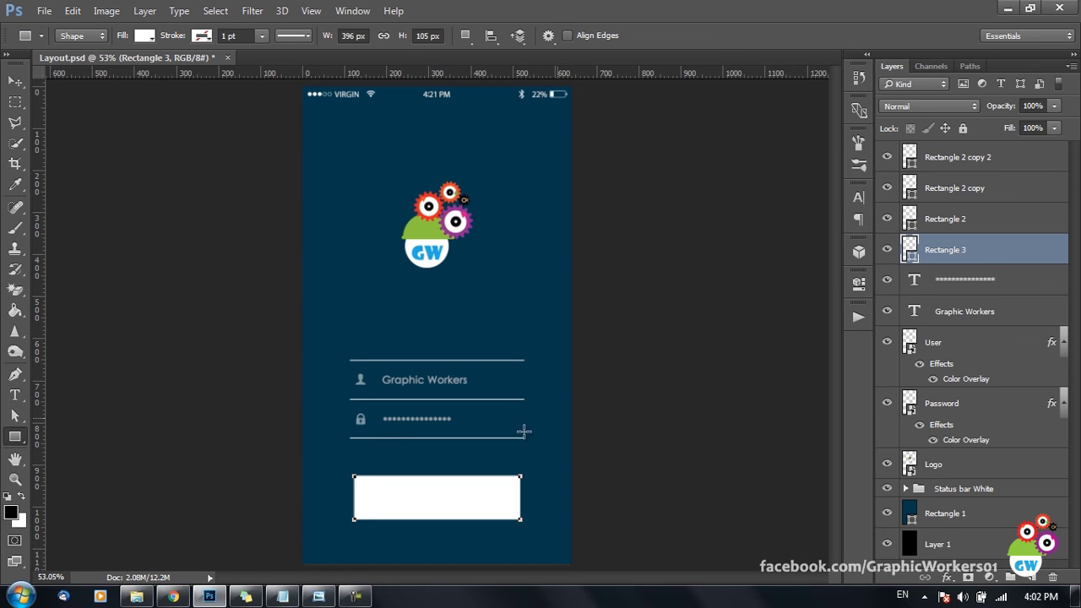
{"action": "mouse_move", "coordinate": [524, 297]}
{"action": "left_mouse_down"}
{"action": "mouse_move", "coordinate": [526, 311]}
{"action": "mouse_move", "coordinate": [526, 301]}
{"action": "left_mouse_up"}
{"action": "left_click_drag", "start_coordinate": [989, 244], "coordinate": [985, 152]}
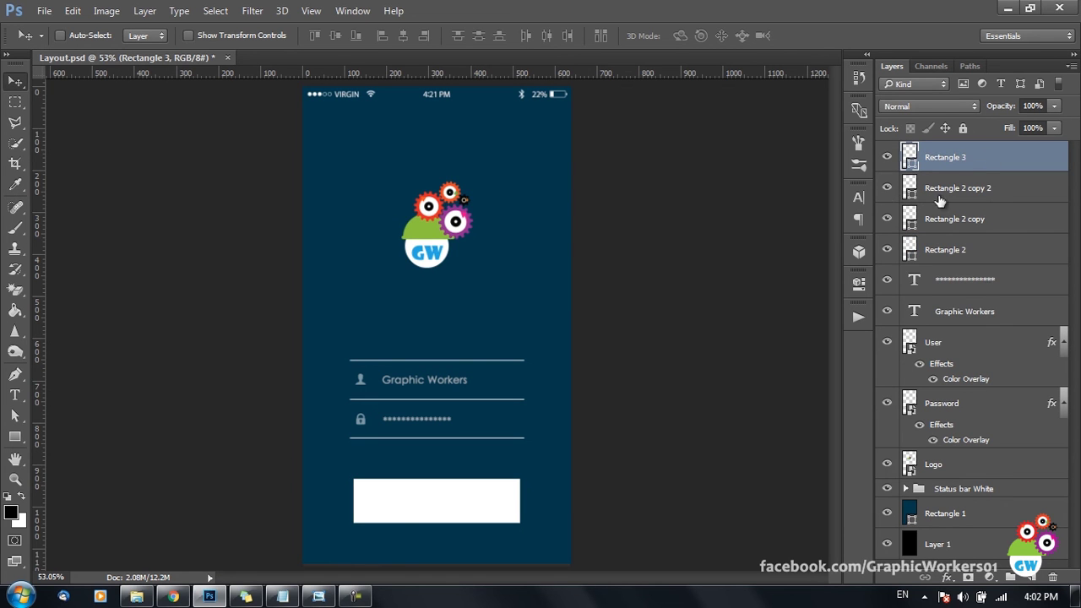
Group the form layers into Group 1, then shift the group and white button up
{"action": "left_click", "coordinate": [977, 196]}
{"action": "left_click", "coordinate": [980, 312], "text": "shift"}
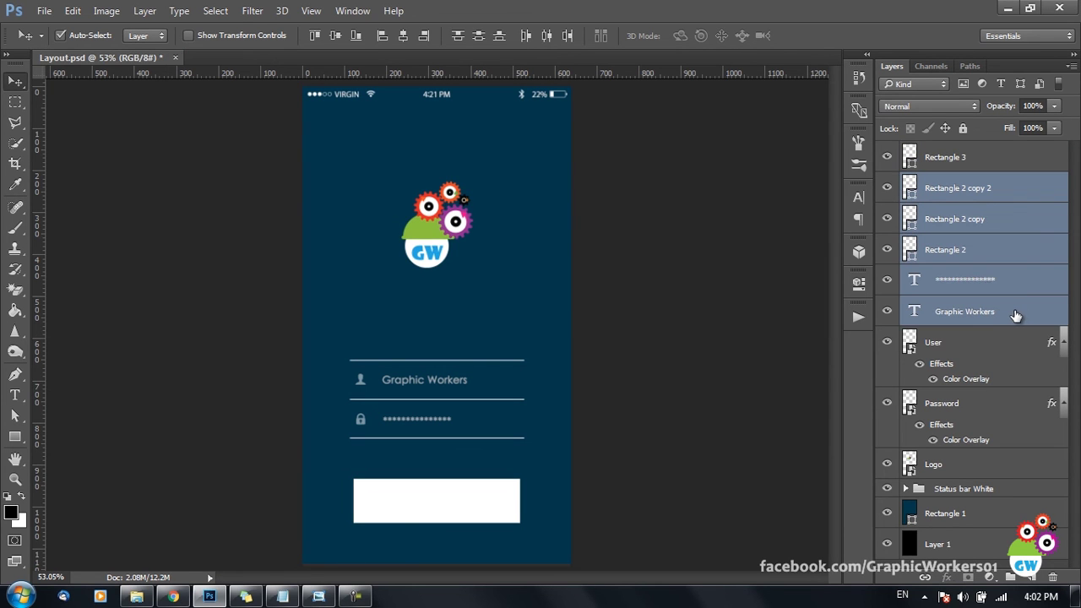
{"action": "left_click", "coordinate": [973, 343], "text": "shift"}
{"action": "left_click", "coordinate": [999, 404], "text": "shift"}
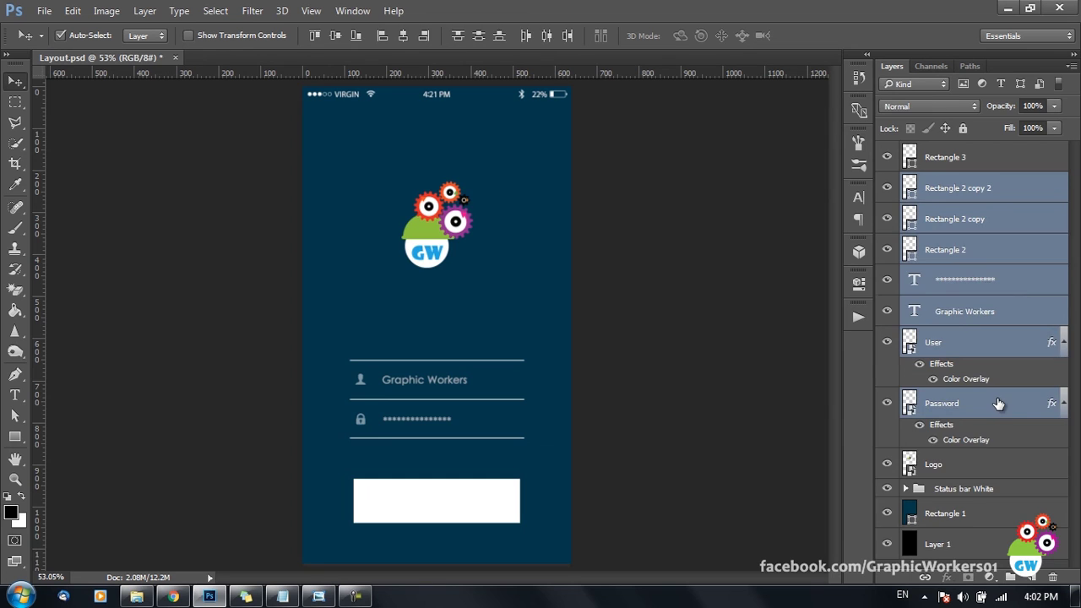
{"action": "key", "text": "ctrl+g"}
{"action": "left_click", "coordinate": [887, 181]}
{"action": "left_click", "coordinate": [886, 181]}
{"action": "left_click", "coordinate": [887, 182]}
{"action": "left_click", "coordinate": [887, 182]}
{"action": "left_click_drag", "start_coordinate": [452, 374], "coordinate": [454, 351]}
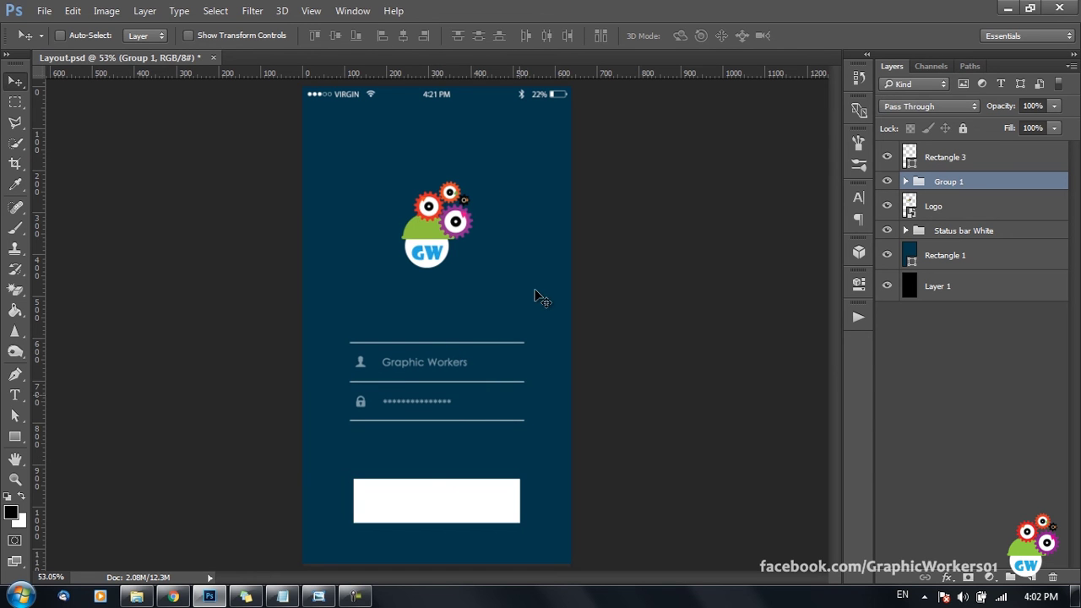
{"action": "left_click_drag", "start_coordinate": [481, 505], "coordinate": [488, 475]}
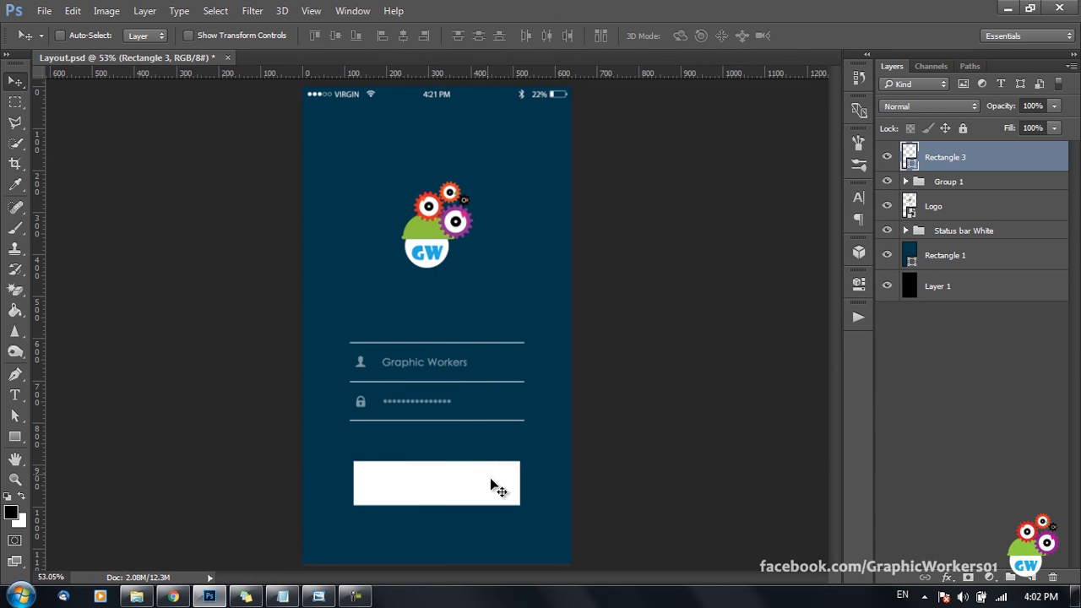
Add a 34 px SUBMIT text line and move it toward the white button
{"action": "left_click", "coordinate": [18, 401]}
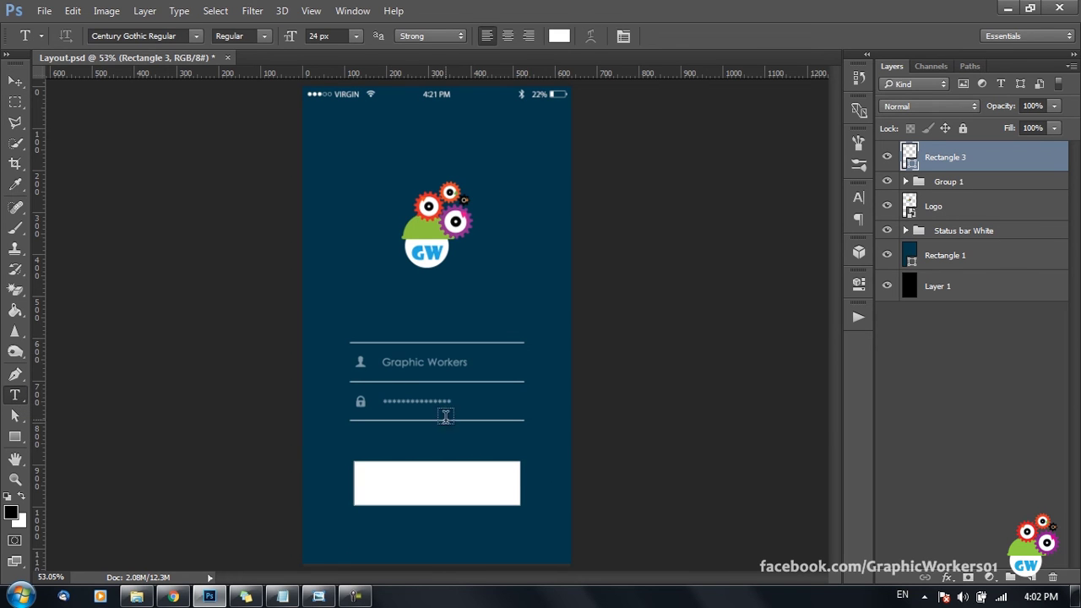
{"action": "left_click", "coordinate": [539, 444]}
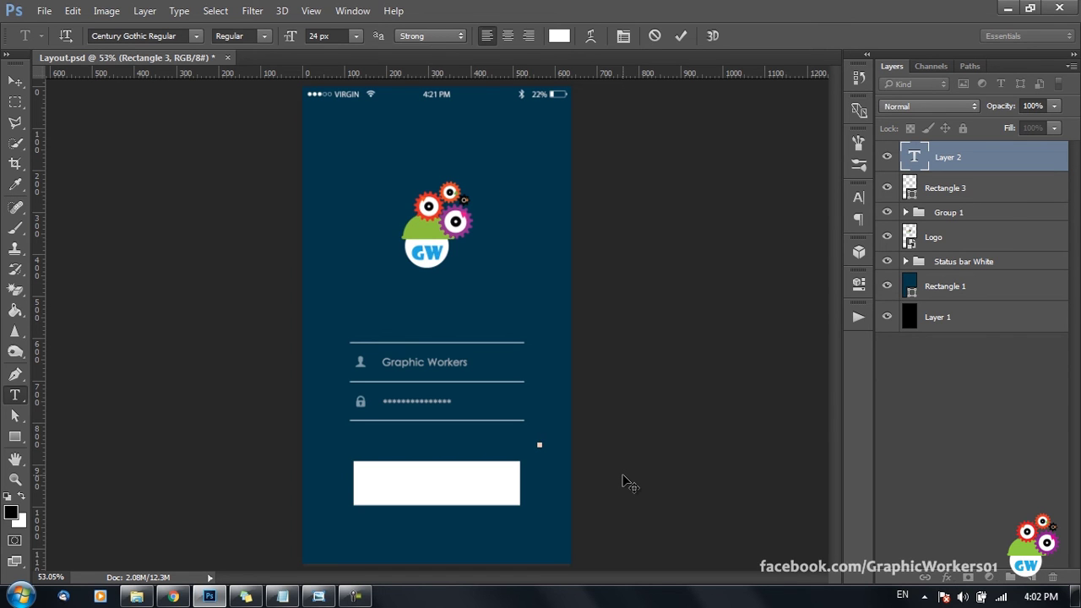
{"action": "type", "text": "SUBMIT"}
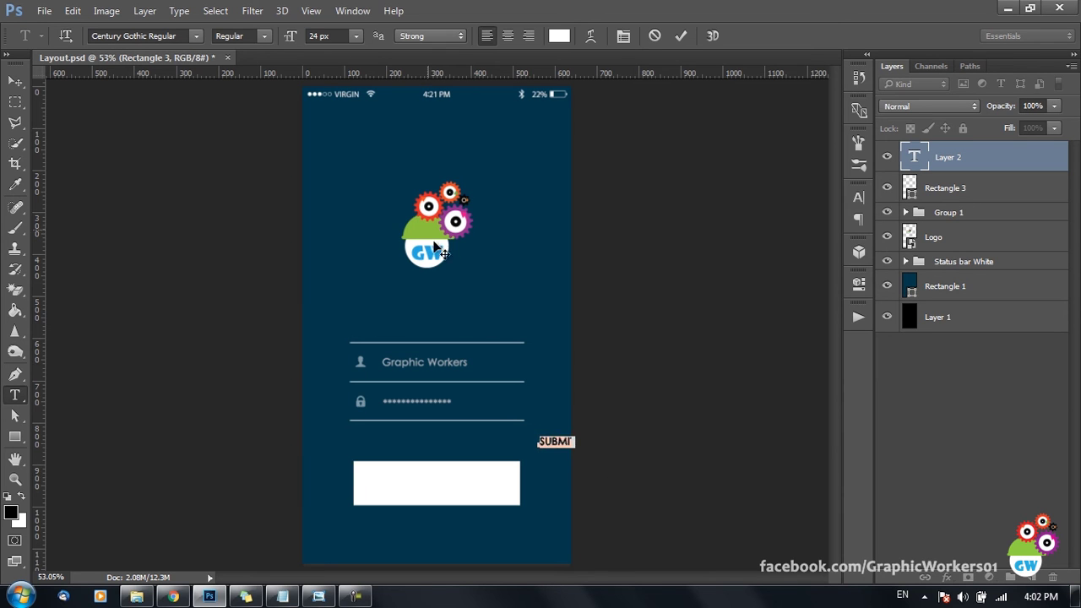
{"action": "key", "text": "ctrl+a"}
{"action": "left_click", "coordinate": [327, 38]}
{"action": "key", "text": "Up"}
{"action": "key", "text": "Up"}
{"action": "key", "text": "Up"}
{"action": "key", "text": "Up"}
{"action": "key", "text": "Up"}
{"action": "key", "text": "Up"}
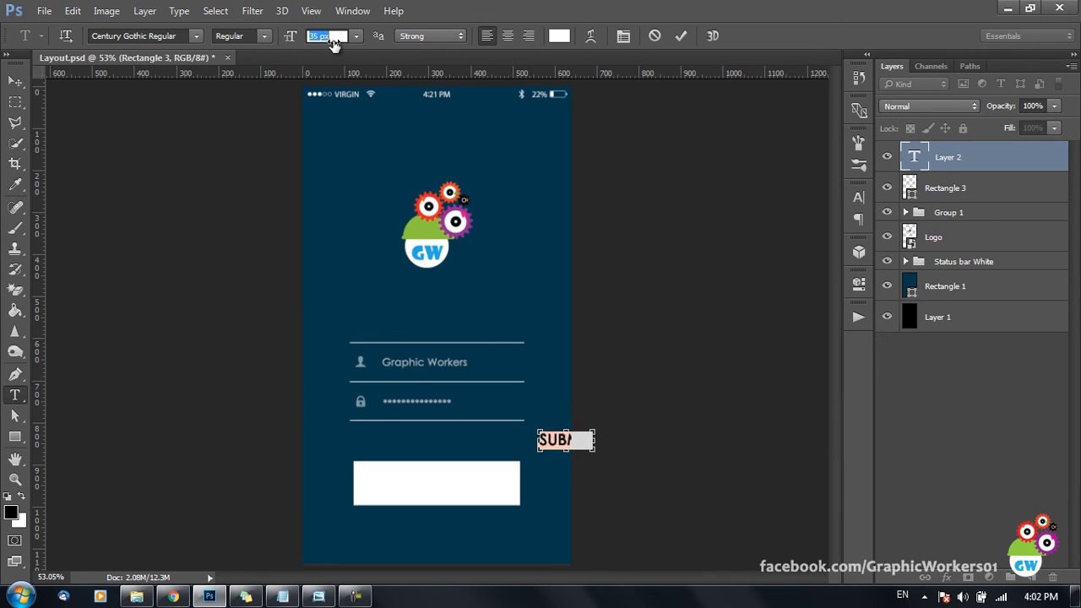
{"action": "left_click", "coordinate": [15, 81]}
{"action": "left_click_drag", "start_coordinate": [567, 290], "coordinate": [422, 326]}
Colour the SUBMIT text with the dark background colour sampled in the Color Picker
{"action": "key", "text": "t"}
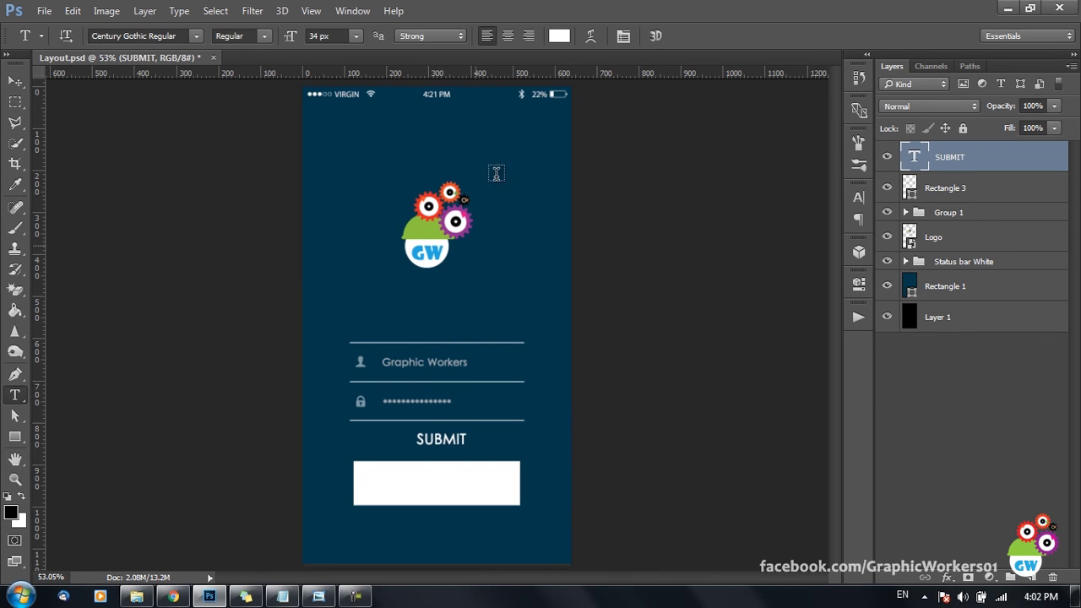
{"action": "left_click", "coordinate": [563, 36]}
{"action": "left_click", "coordinate": [491, 225]}
{"action": "left_click", "coordinate": [1010, 134]}
Centre SUBMIT on Rectangle 3 and shift the button and label down together
{"action": "key", "text": "v"}
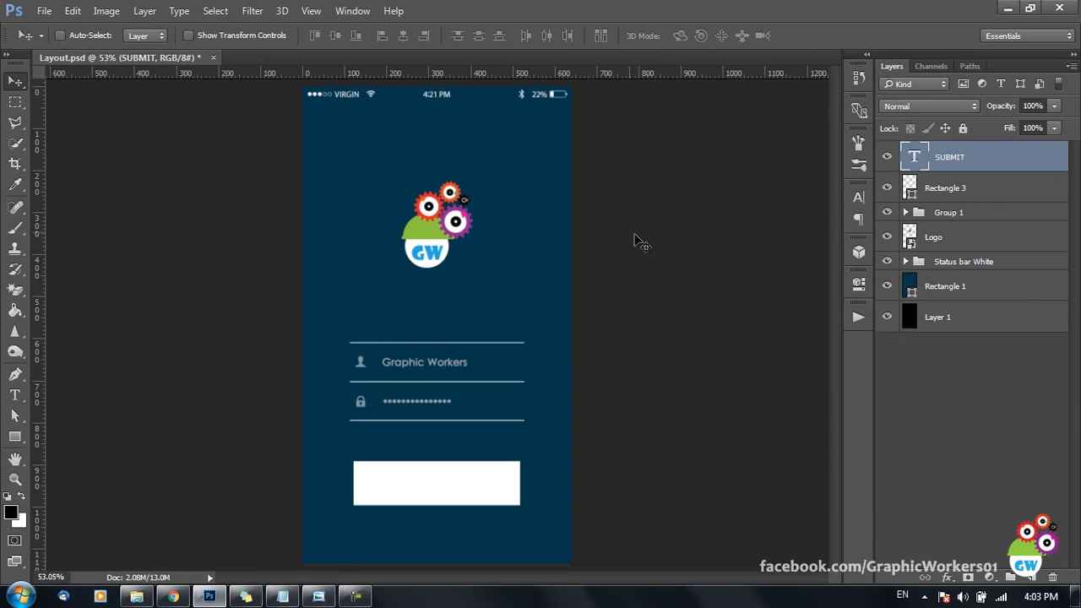
{"action": "left_click", "coordinate": [1036, 196], "text": "shift"}
{"action": "left_click", "coordinate": [403, 36]}
{"action": "left_click_drag", "start_coordinate": [538, 298], "coordinate": [534, 319]}
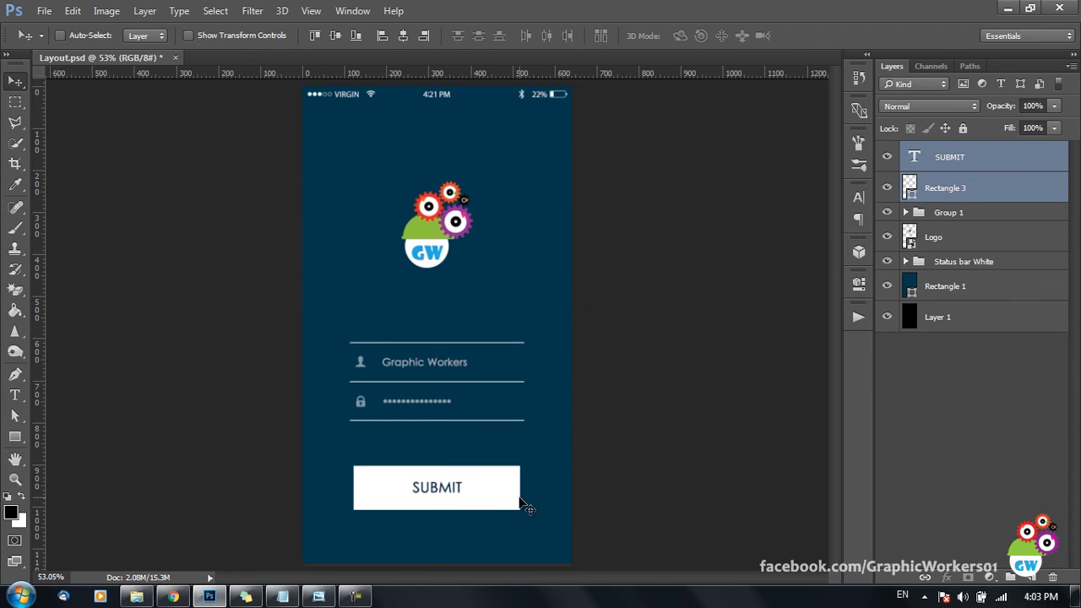
{"action": "left_click_drag", "start_coordinate": [526, 461], "coordinate": [540, 453]}
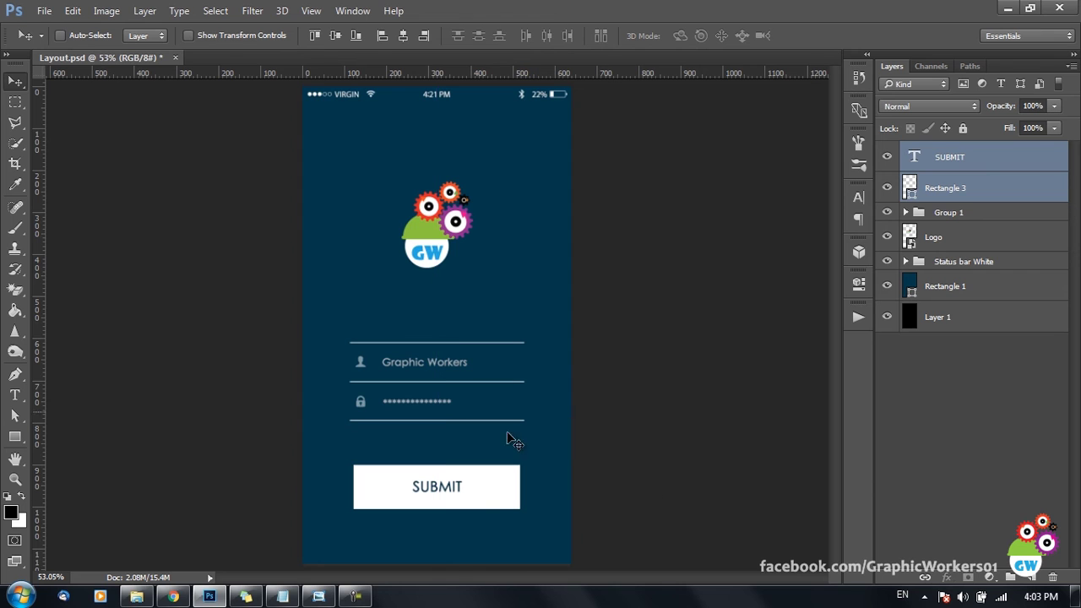
Duplicate the Graphic Workers text from Group 1 to below the password field
{"action": "left_click", "coordinate": [948, 213]}
{"action": "left_click", "coordinate": [906, 212]}
{"action": "left_click", "coordinate": [986, 358]}
{"action": "left_click_drag", "start_coordinate": [441, 375], "coordinate": [594, 445]}
Right-align the copied text and place it at the fields' right edge under the password line
{"action": "left_click_drag", "start_coordinate": [545, 404], "coordinate": [545, 390]}
{"action": "key", "text": "t"}
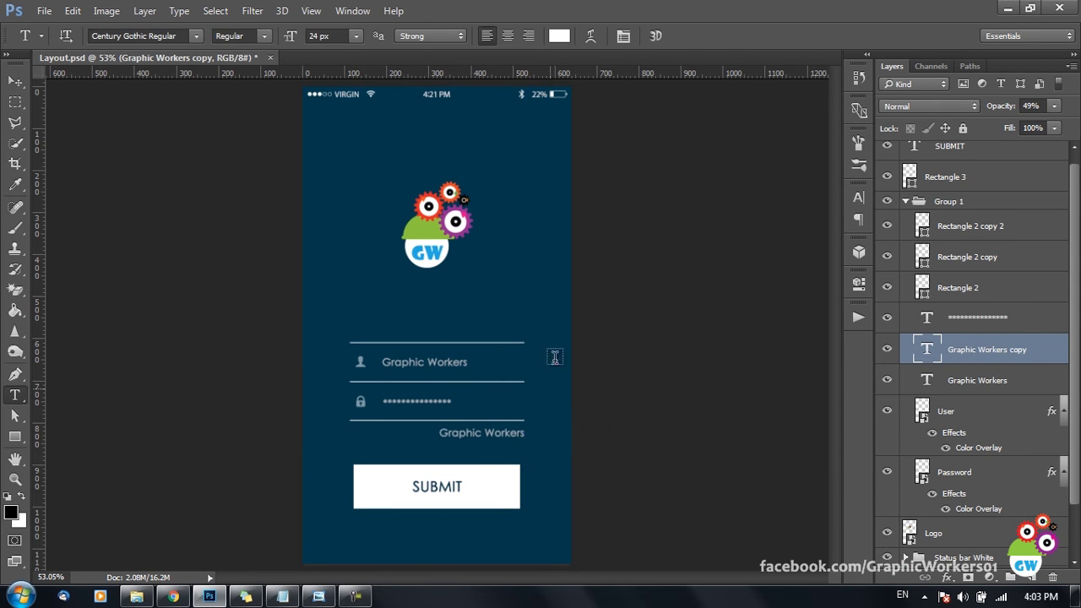
{"action": "left_click", "coordinate": [530, 41]}
{"action": "left_click", "coordinate": [15, 80]}
{"action": "left_click_drag", "start_coordinate": [507, 317], "coordinate": [597, 325]}
{"action": "left_click_drag", "start_coordinate": [532, 285], "coordinate": [533, 294]}
{"action": "left_click_drag", "start_coordinate": [530, 352], "coordinate": [537, 341]}
Replace the copied text with 'Forgot Password ?'
{"action": "key", "text": "t"}
{"action": "triple_click", "coordinate": [507, 441]}
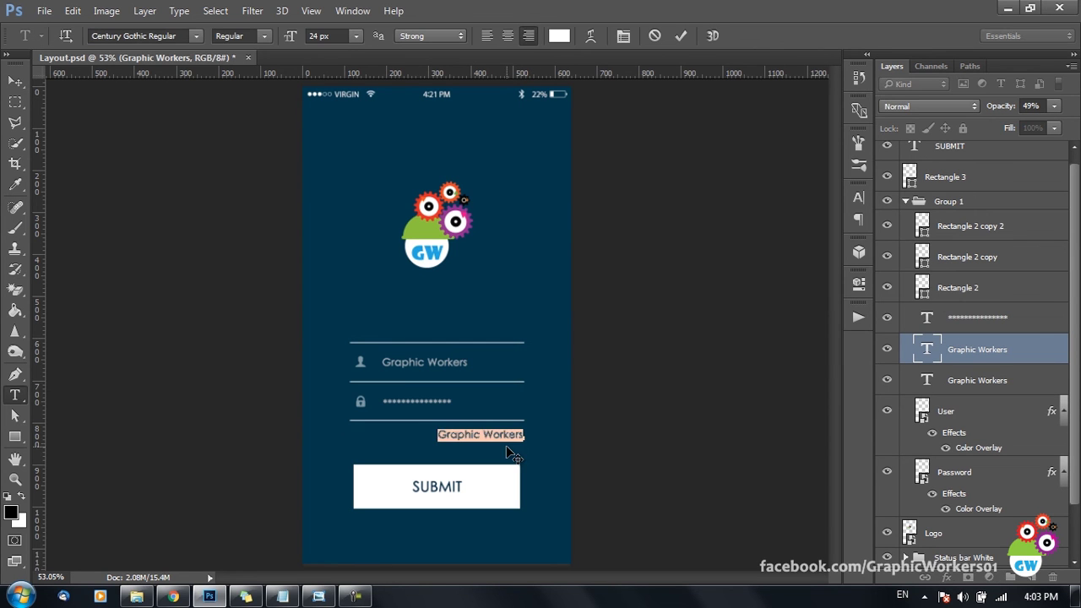
{"action": "key", "text": "BackSpace"}
{"action": "type", "text": "Forgot Password ?"}
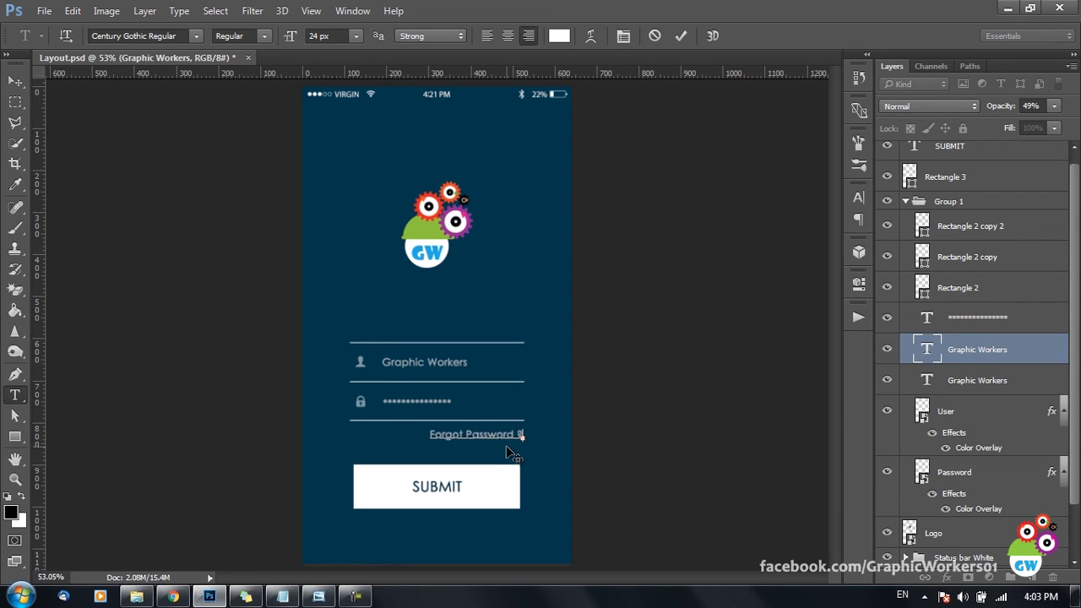
{"action": "left_click", "coordinate": [14, 80]}
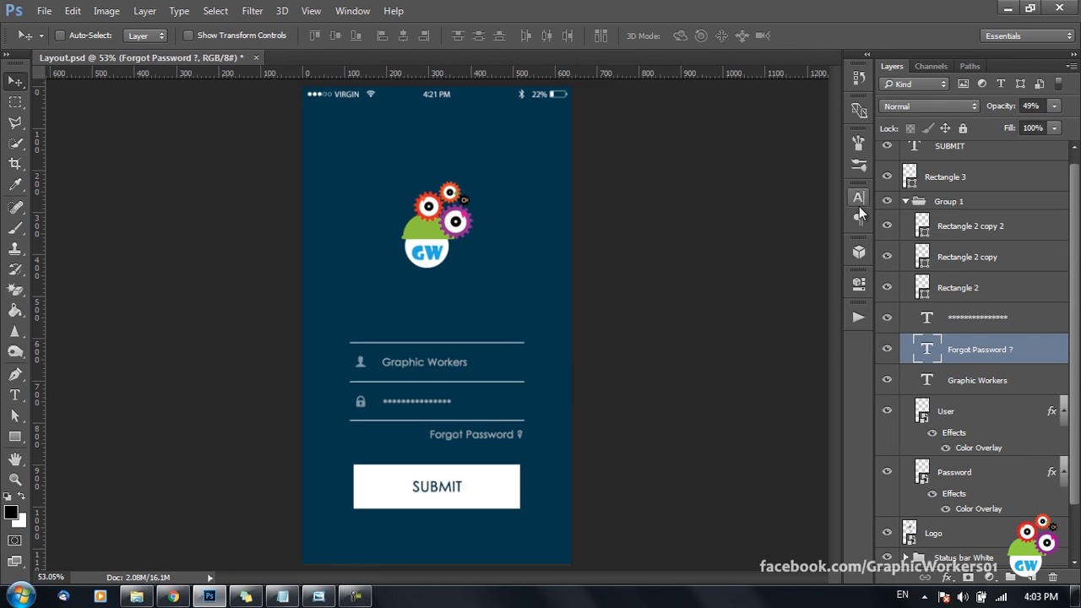
{"action": "left_click", "coordinate": [1002, 321]}
Set the username, password and Forgot Password ? text in Verdana Regular
{"action": "left_click", "coordinate": [997, 380], "text": "shift"}
{"action": "key", "text": "t"}
{"action": "left_click", "coordinate": [166, 36]}
{"action": "type", "text": "verda"}
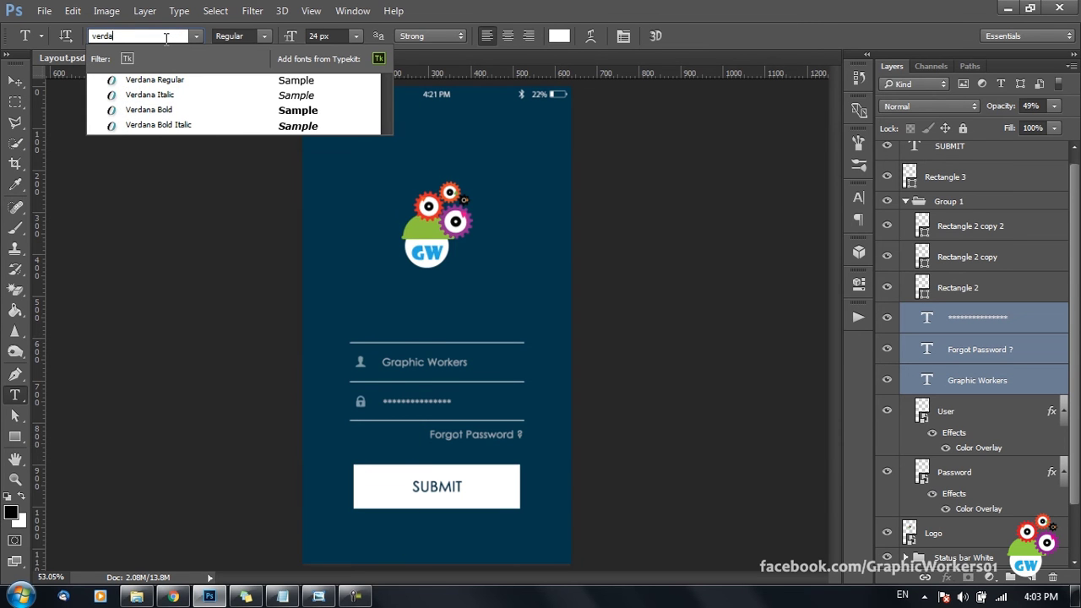
{"action": "left_click", "coordinate": [187, 79]}
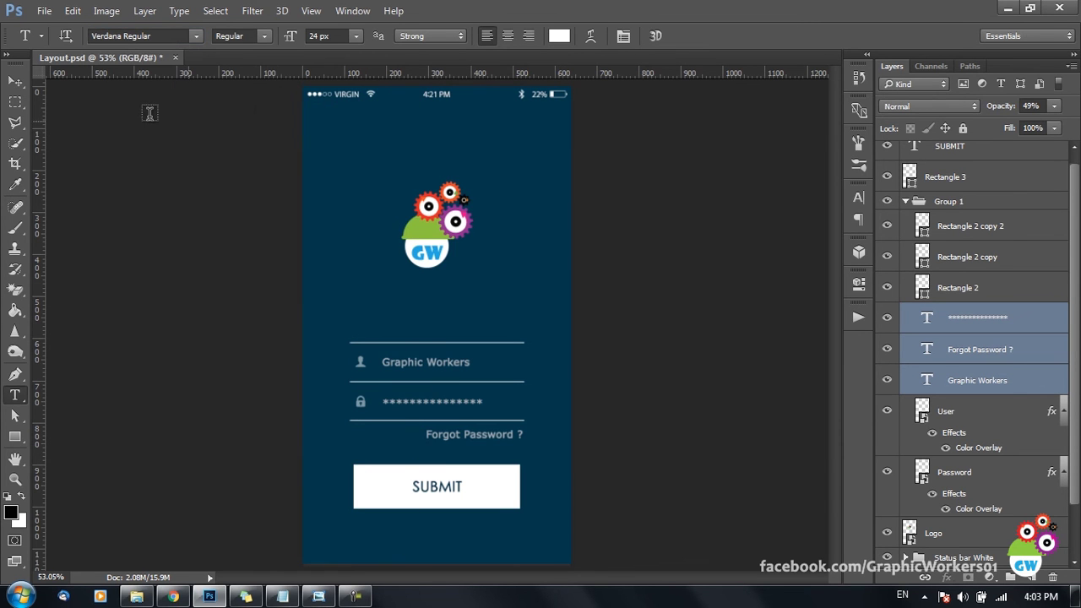
{"action": "left_click", "coordinate": [17, 82]}
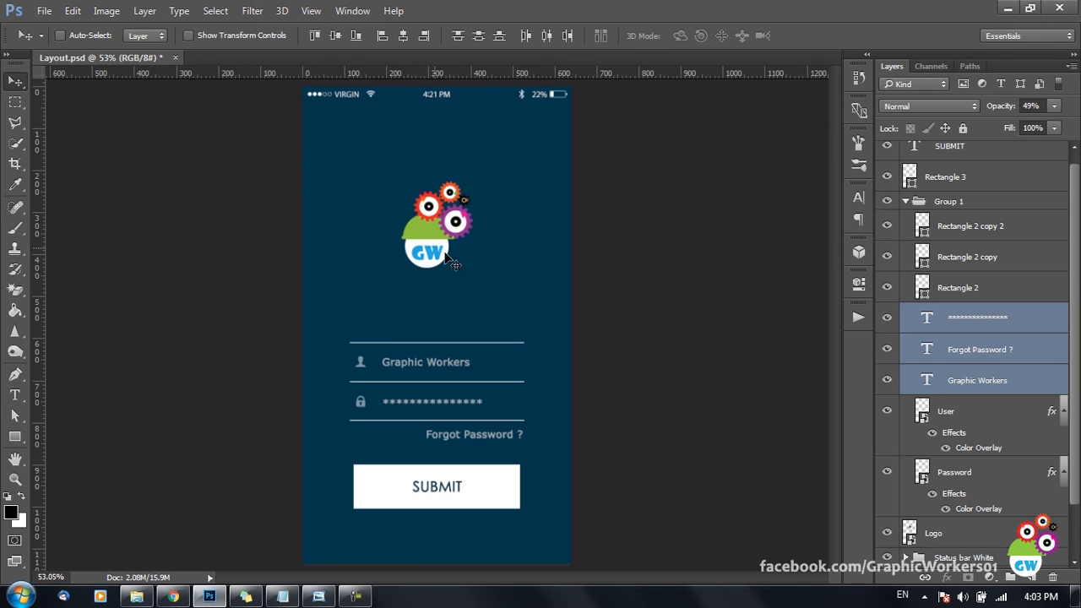
Make the Forgot Password ? text pure white
{"action": "left_click", "coordinate": [507, 438]}
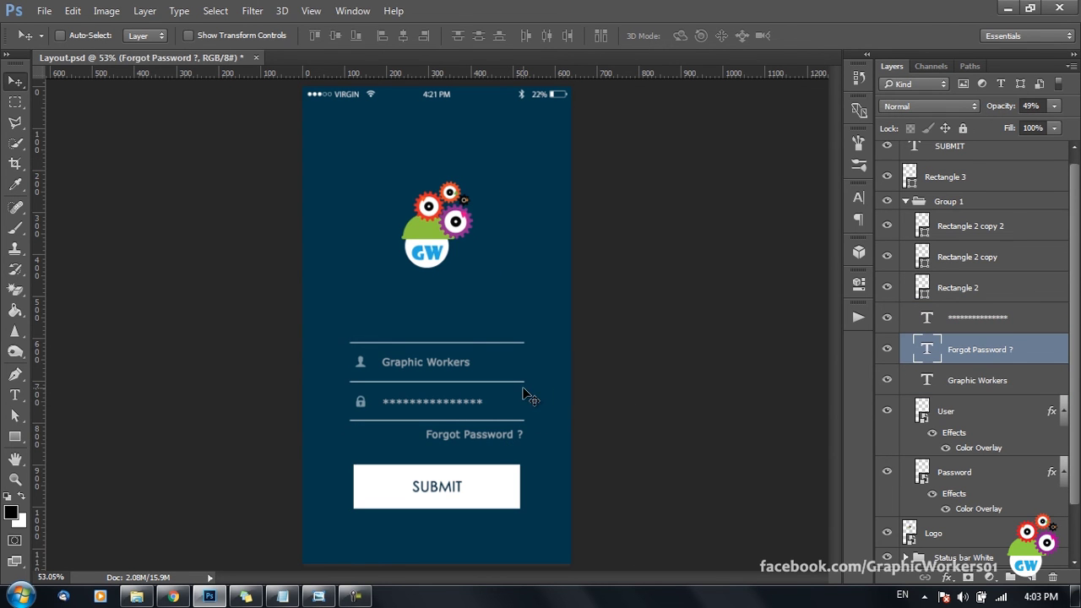
{"action": "key", "text": "t"}
{"action": "left_click", "coordinate": [556, 37]}
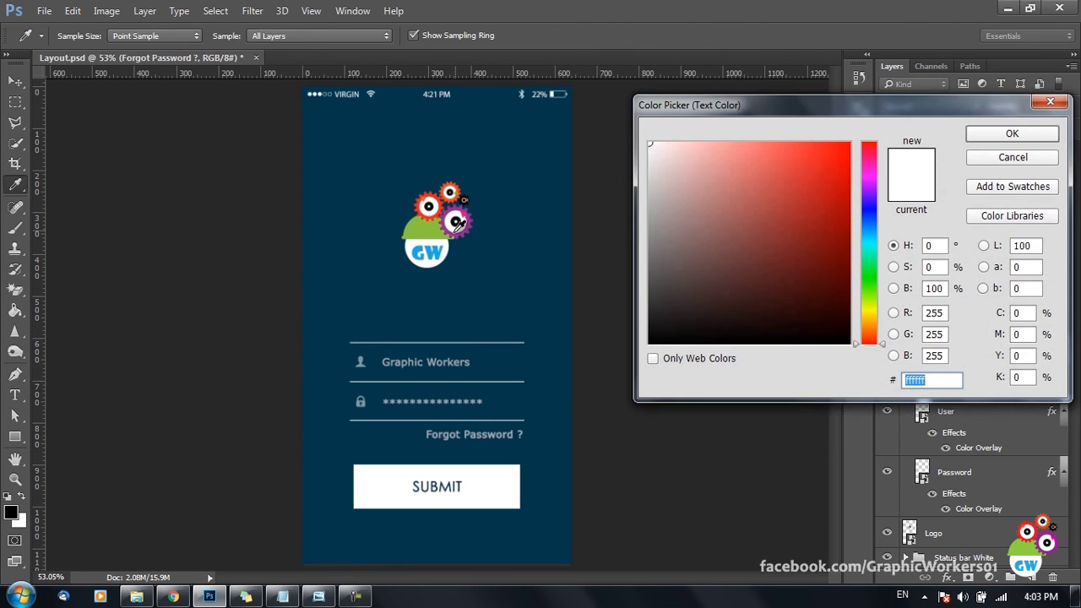
{"action": "left_click", "coordinate": [441, 250]}
{"action": "left_click", "coordinate": [436, 230]}
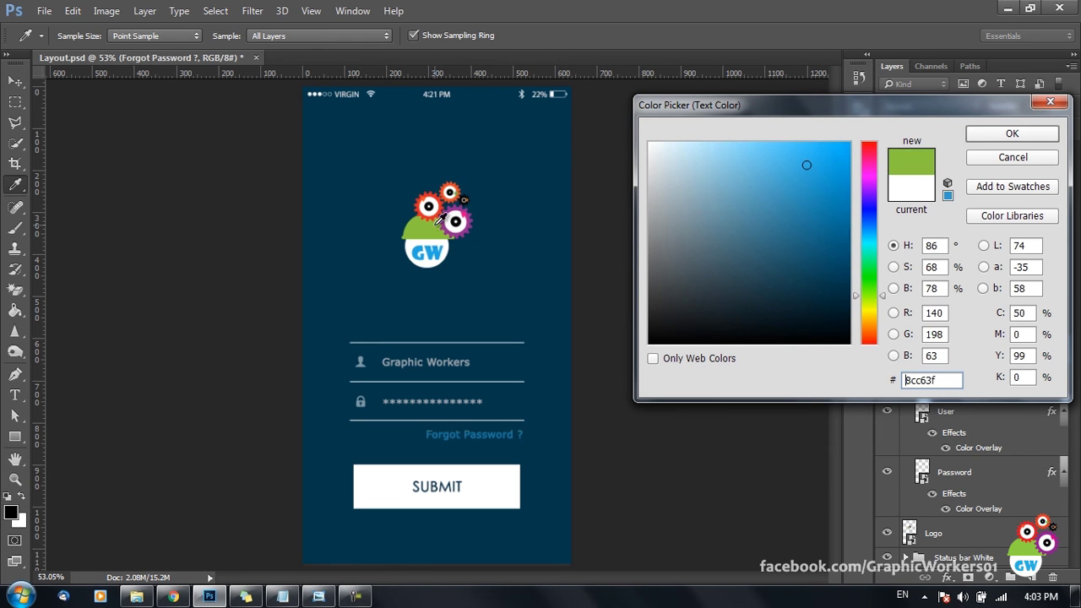
{"action": "left_click_drag", "start_coordinate": [760, 251], "coordinate": [599, 114]}
{"action": "left_click", "coordinate": [994, 137]}
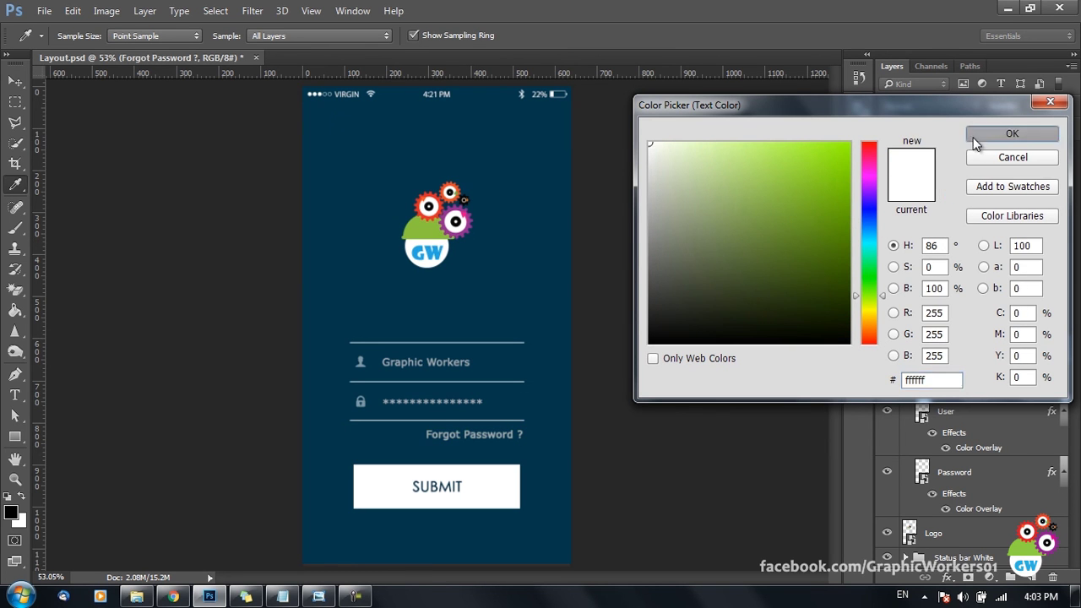
Turn off Faux Bold on Forgot Password ? and both field texts
{"action": "left_click", "coordinate": [858, 197]}
{"action": "left_click", "coordinate": [685, 315]}
{"action": "left_click", "coordinate": [973, 384]}
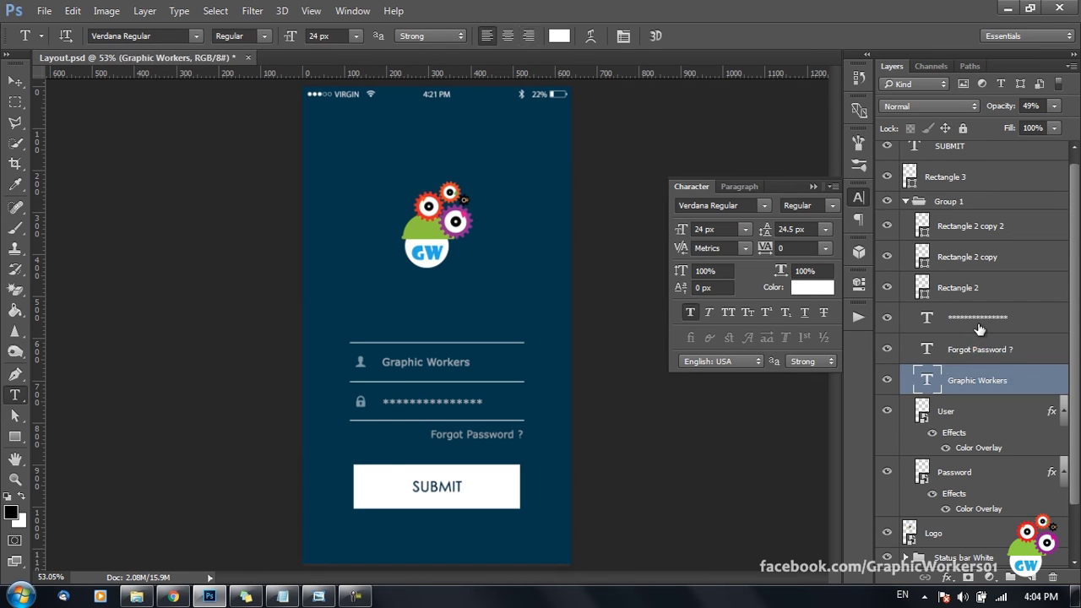
{"action": "left_click", "coordinate": [979, 327], "text": "ctrl"}
{"action": "left_click", "coordinate": [691, 312]}
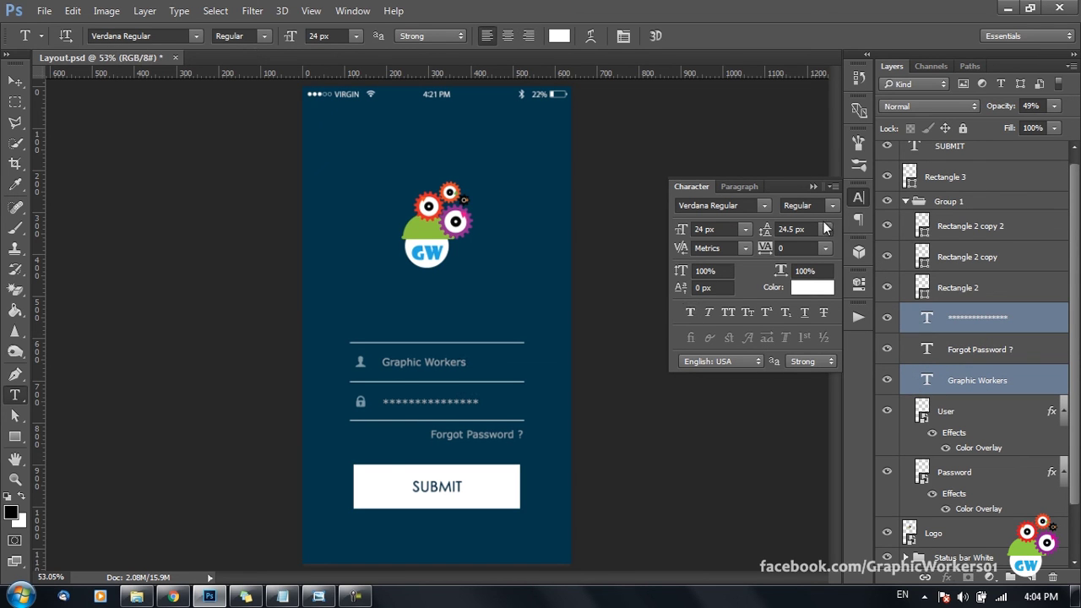
{"action": "left_click", "coordinate": [813, 187]}
Raise the Forgot Password ? layer opacity to 100%
{"action": "left_click", "coordinate": [971, 354]}
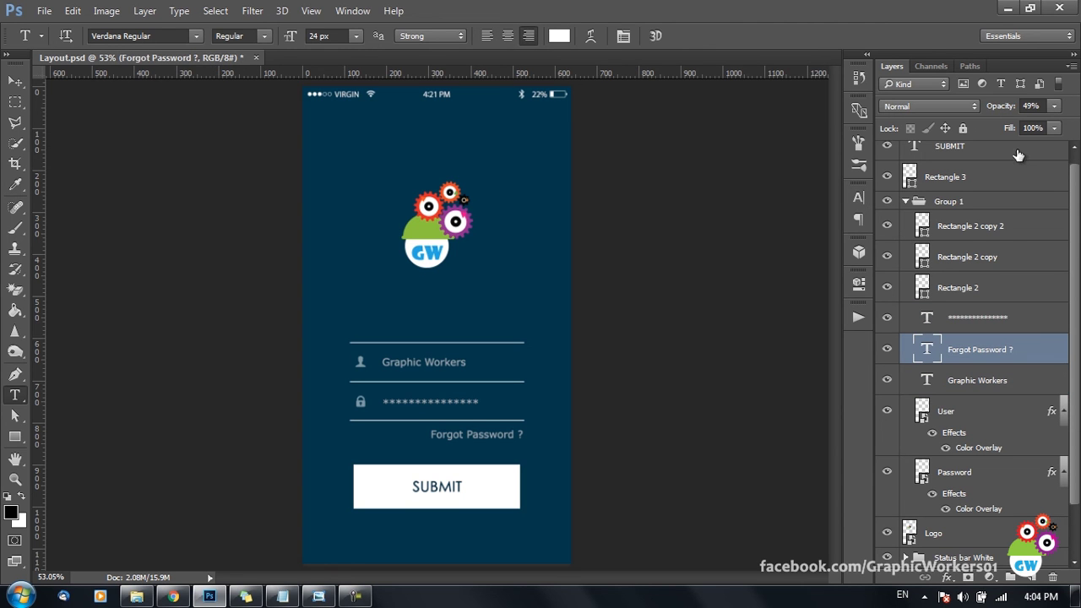
{"action": "left_click_drag", "start_coordinate": [994, 112], "coordinate": [1053, 120]}
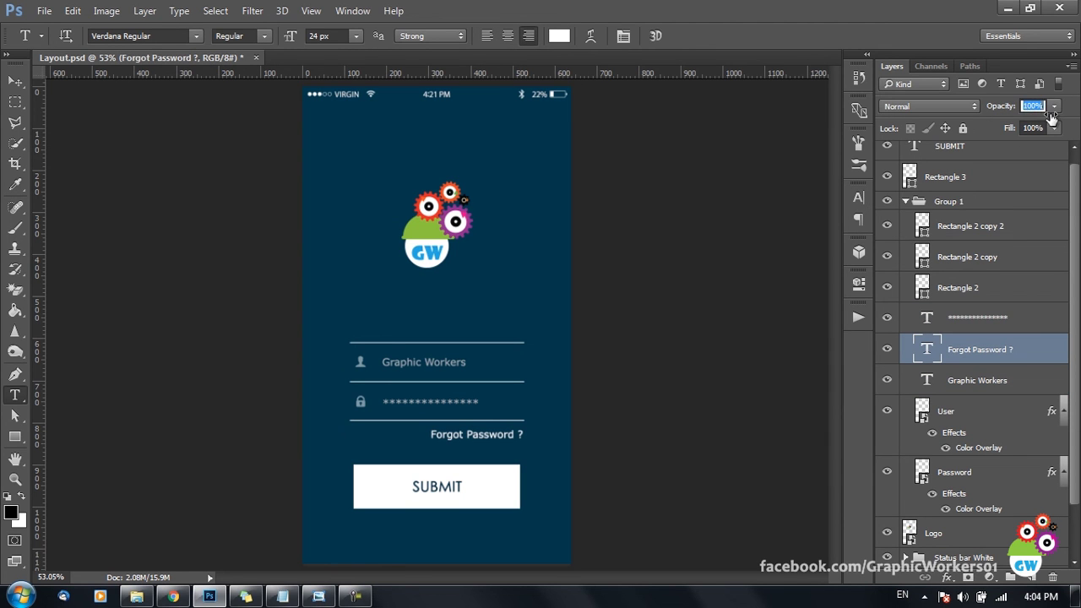
{"action": "left_click", "coordinate": [16, 84]}
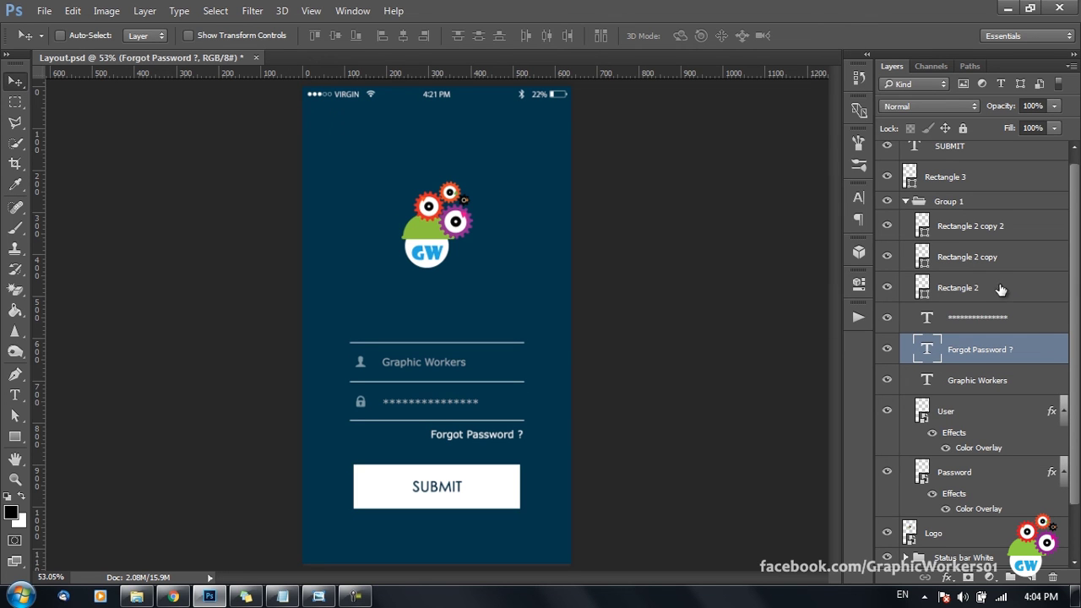
Move the input fields group up and the SUBMIT button with Rectangle 3 down about 20 px
{"action": "left_click", "coordinate": [906, 201]}
{"action": "left_click_drag", "start_coordinate": [506, 418], "coordinate": [512, 375]}
{"action": "right_click", "coordinate": [501, 478]}
{"action": "left_click", "coordinate": [979, 202]}
{"action": "left_click", "coordinate": [984, 188]}
{"action": "left_click", "coordinate": [1004, 159], "text": "ctrl"}
{"action": "left_click_drag", "start_coordinate": [562, 381], "coordinate": [566, 393]}
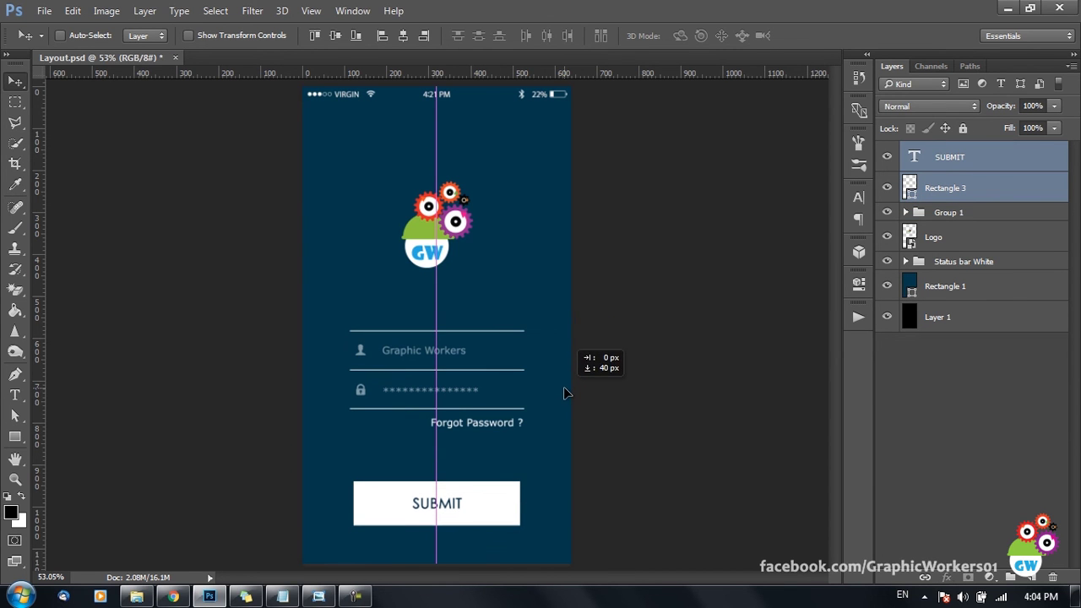
Zoom back out to 43.8% and check the blue screen and white button rectangles
{"action": "key", "text": "ctrl+minus"}
{"action": "key", "text": "ctrl+plus"}
{"action": "key", "text": "ctrl+plus"}
{"action": "key", "text": "ctrl+minus"}
{"action": "key", "text": "ctrl+minus"}
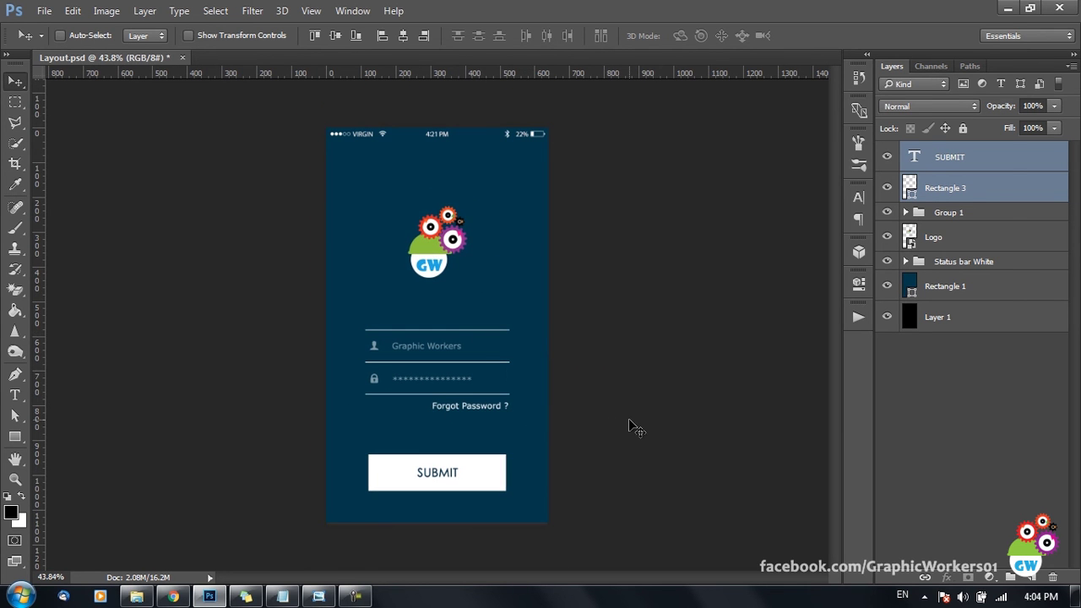
{"action": "left_click", "coordinate": [971, 181], "text": "ctrl"}
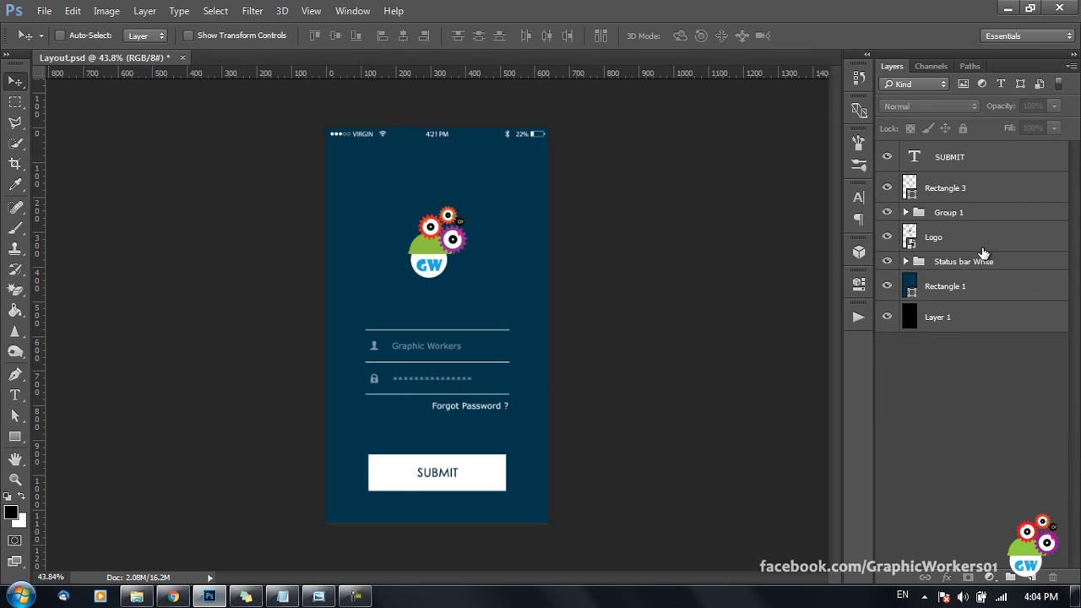
{"action": "left_click", "coordinate": [503, 244], "text": "ctrl"}
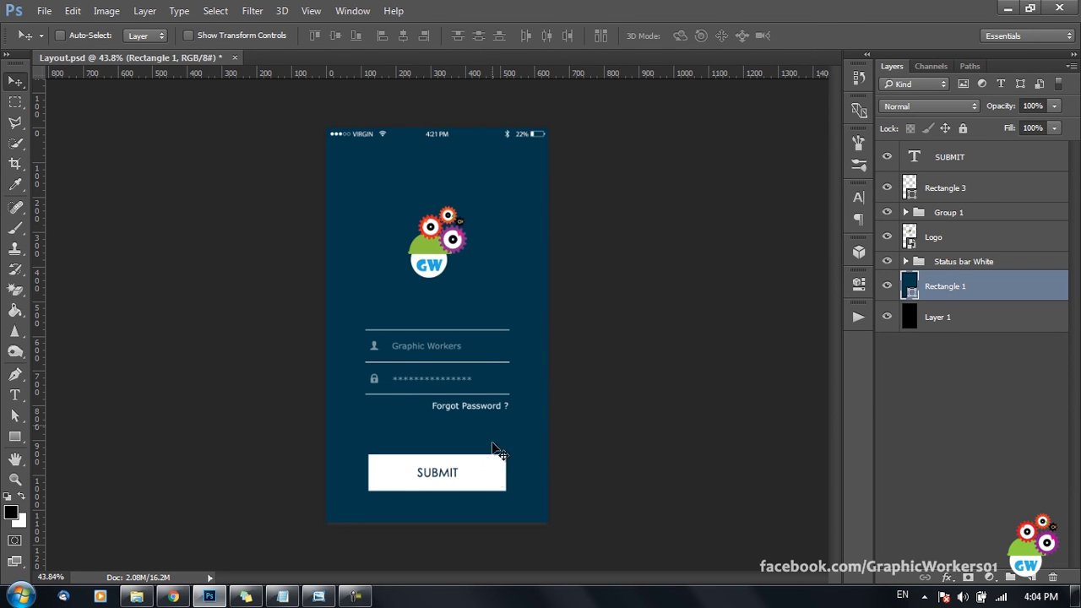
{"action": "left_click", "coordinate": [490, 475], "text": "ctrl"}
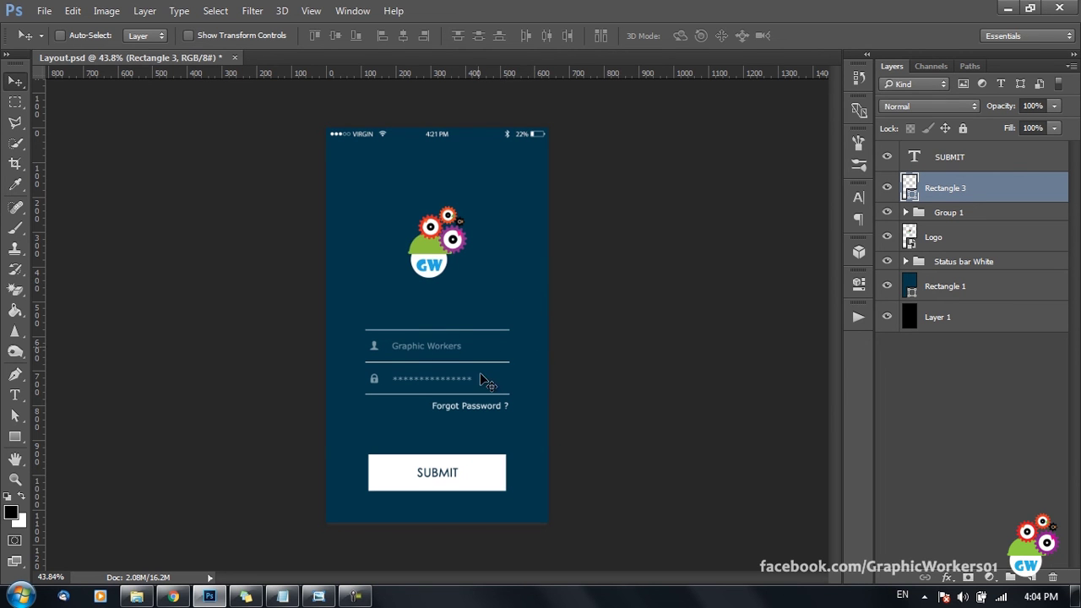
{"action": "left_click", "coordinate": [532, 239], "text": "ctrl"}
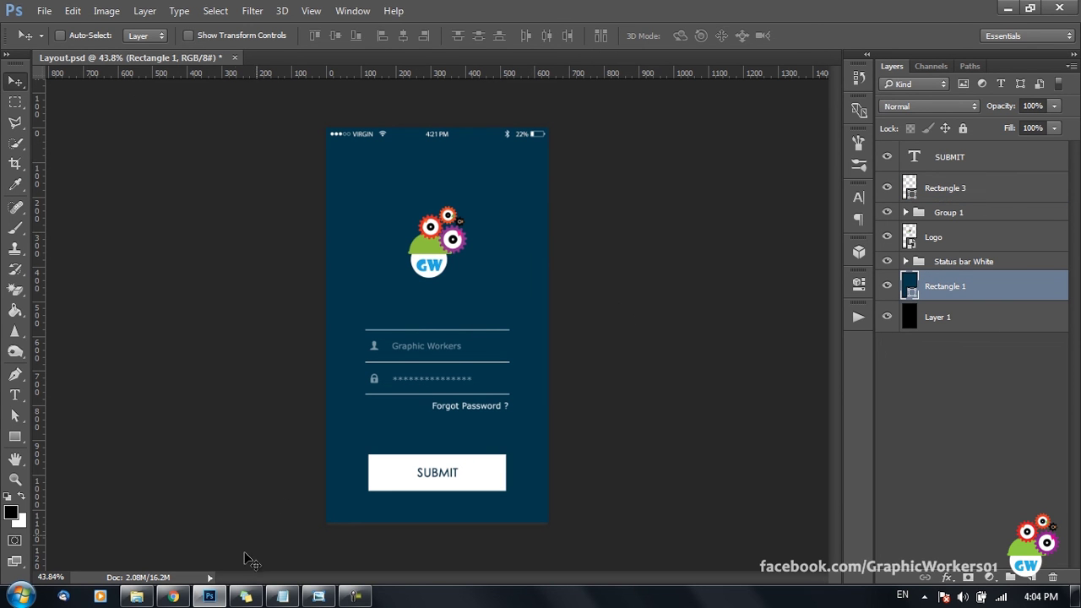
Preview Background.jpg from the aa.Logins Screen folder in Windows Photo Viewer, then close it
{"action": "left_click", "coordinate": [136, 597]}
{"action": "double_click", "coordinate": [396, 140]}
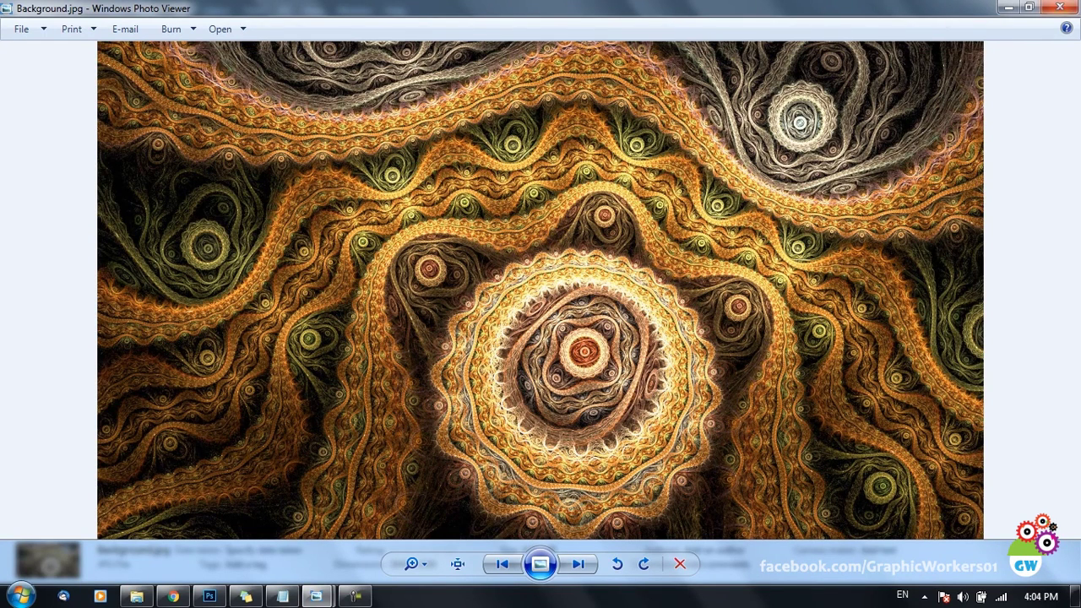
{"action": "left_click", "coordinate": [1060, 8]}
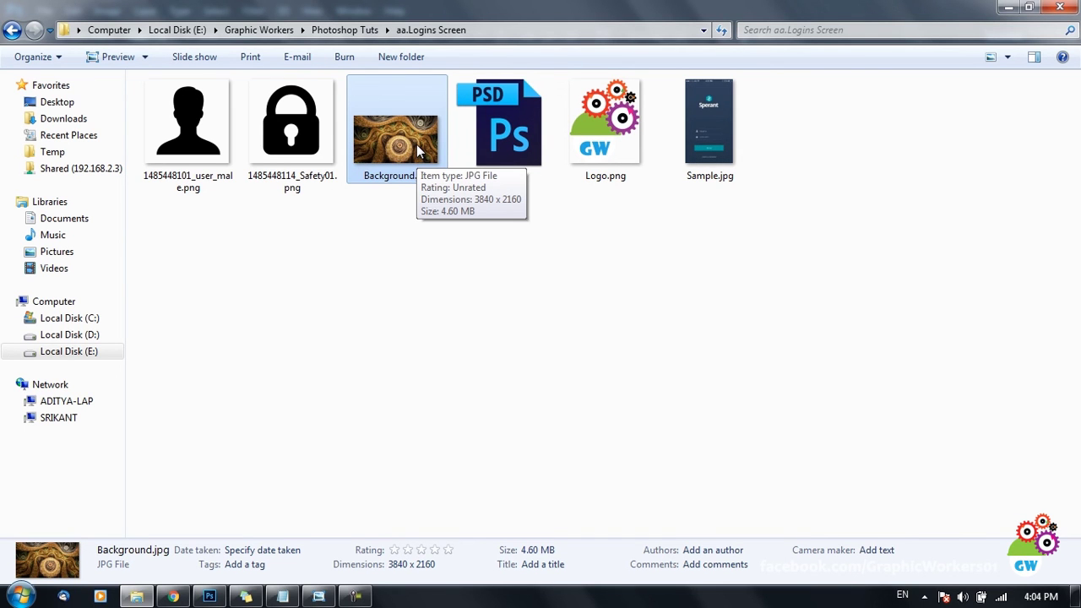
Place Background.jpg into the Photoshop layout and rotate it 90° over the phone screen
{"action": "left_click_drag", "start_coordinate": [419, 146], "coordinate": [588, 305]}
{"action": "left_click_drag", "start_coordinate": [625, 255], "coordinate": [581, 510]}
Commit the placed background, set it to 38% opacity, and stack Rectangle 1 above it
{"action": "left_click", "coordinate": [558, 36]}
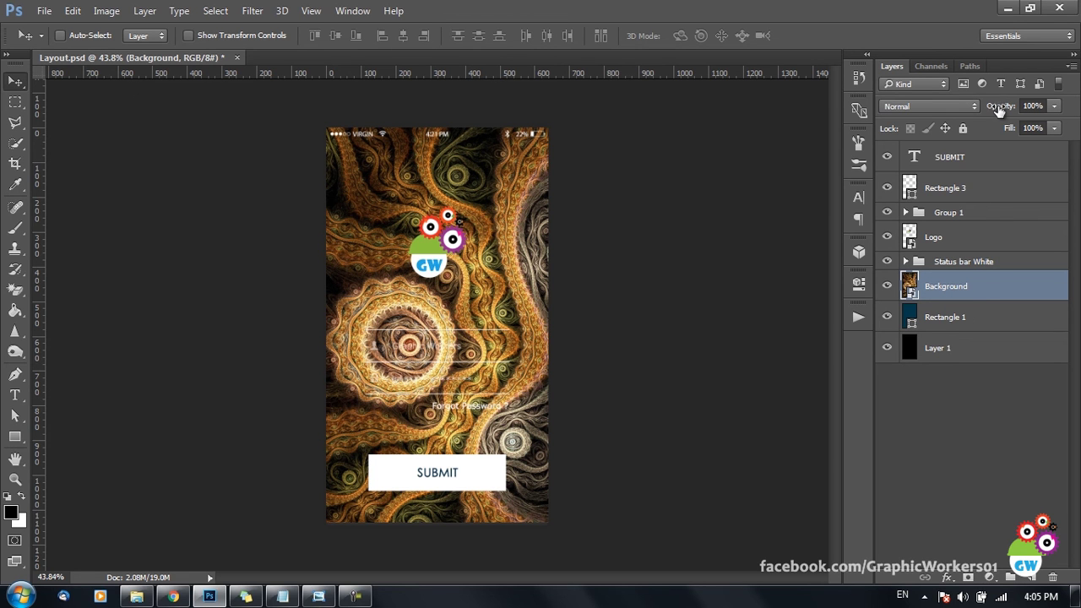
{"action": "left_click_drag", "start_coordinate": [1000, 111], "coordinate": [951, 110]}
{"action": "left_click", "coordinate": [915, 277]}
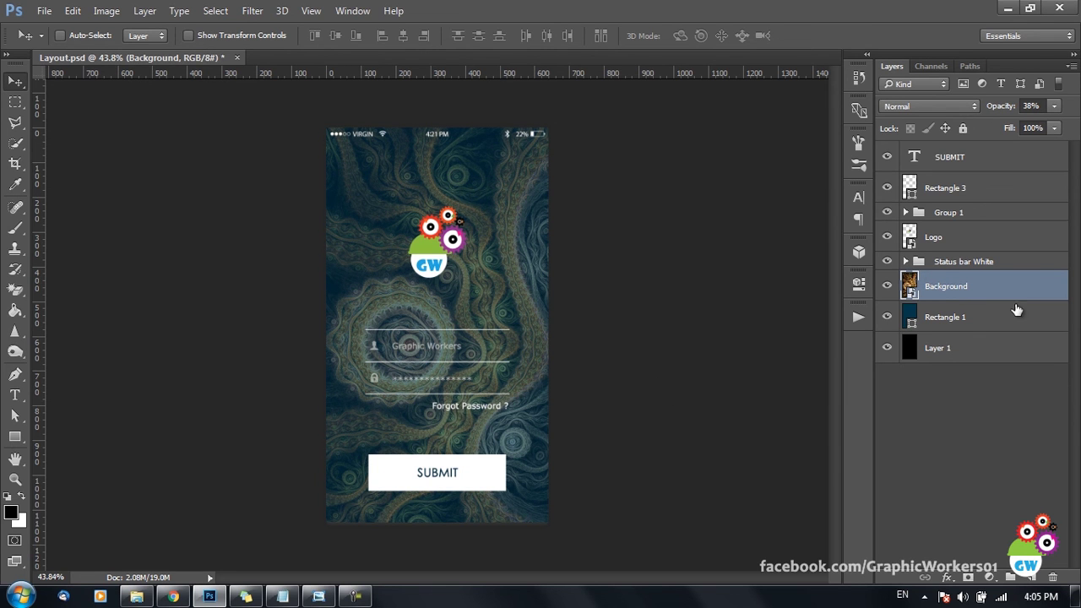
{"action": "left_click_drag", "start_coordinate": [973, 320], "coordinate": [984, 287]}
{"action": "left_click", "coordinate": [982, 315]}
Give Rectangle 1 the Lighten blend mode so the fractal shows through
{"action": "left_click", "coordinate": [994, 287]}
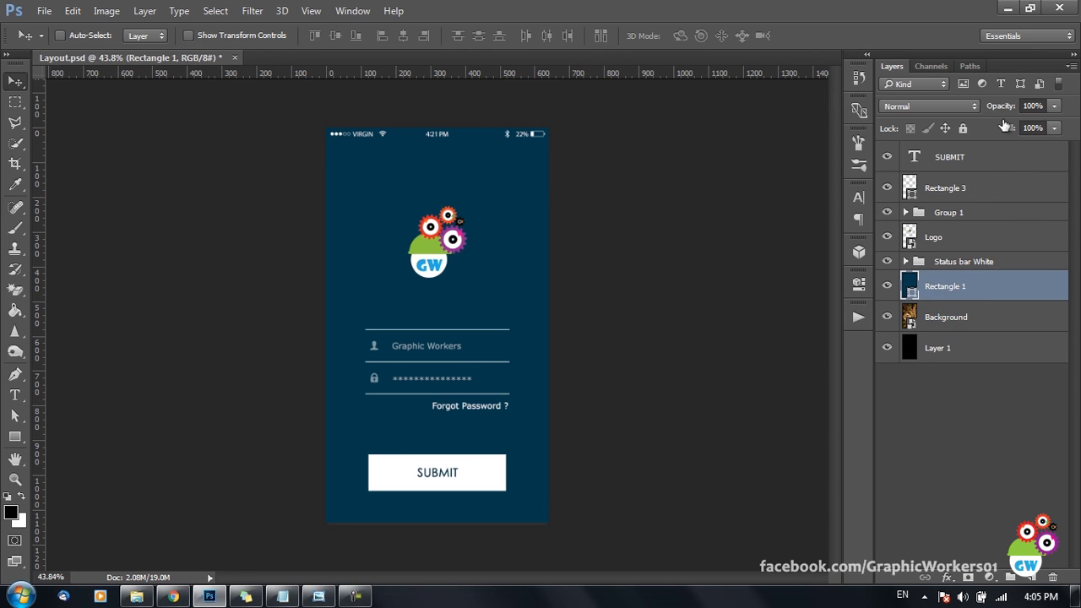
{"action": "left_click", "coordinate": [941, 109]}
{"action": "left_click", "coordinate": [903, 157]}
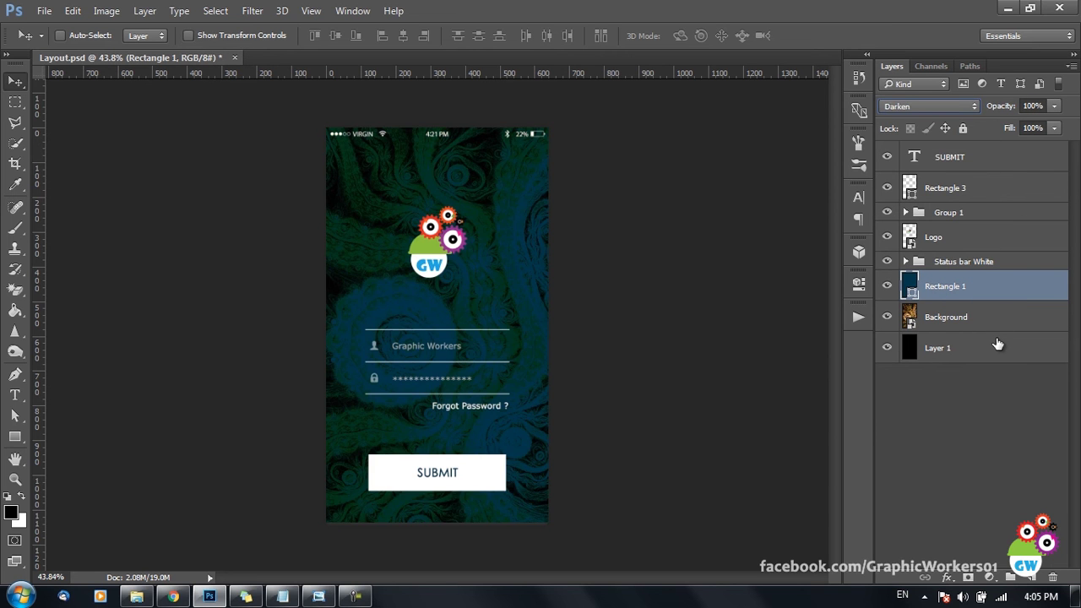
{"action": "key", "text": "Down"}
{"action": "key", "text": "Down"}
{"action": "key", "text": "Down"}
{"action": "key", "text": "Down"}
{"action": "key", "text": "Up"}
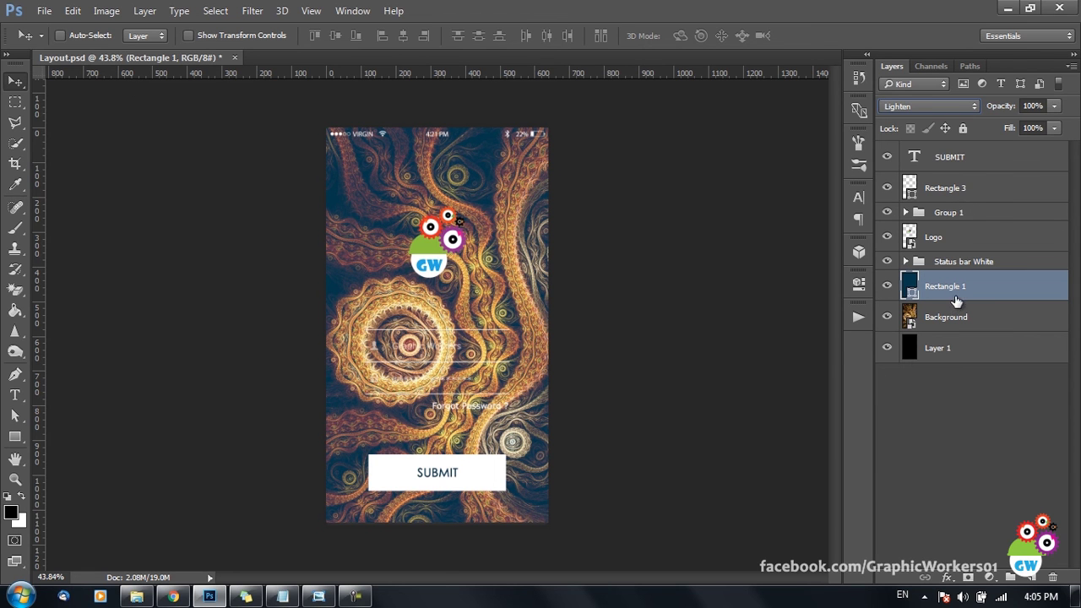
{"action": "left_click", "coordinate": [942, 420]}
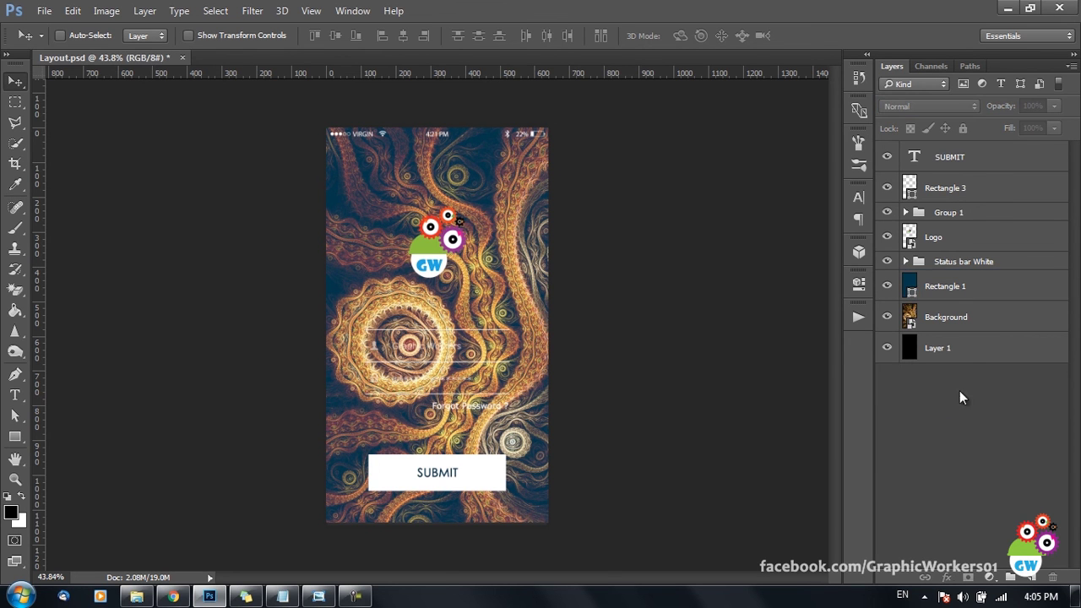
Set the three text layers in Group 1 to 100% opacity
{"action": "left_click", "coordinate": [906, 262]}
{"action": "left_click", "coordinate": [907, 261]}
{"action": "left_click", "coordinate": [906, 212]}
{"action": "left_click", "coordinate": [981, 335]}
{"action": "left_click", "coordinate": [980, 400], "text": "shift"}
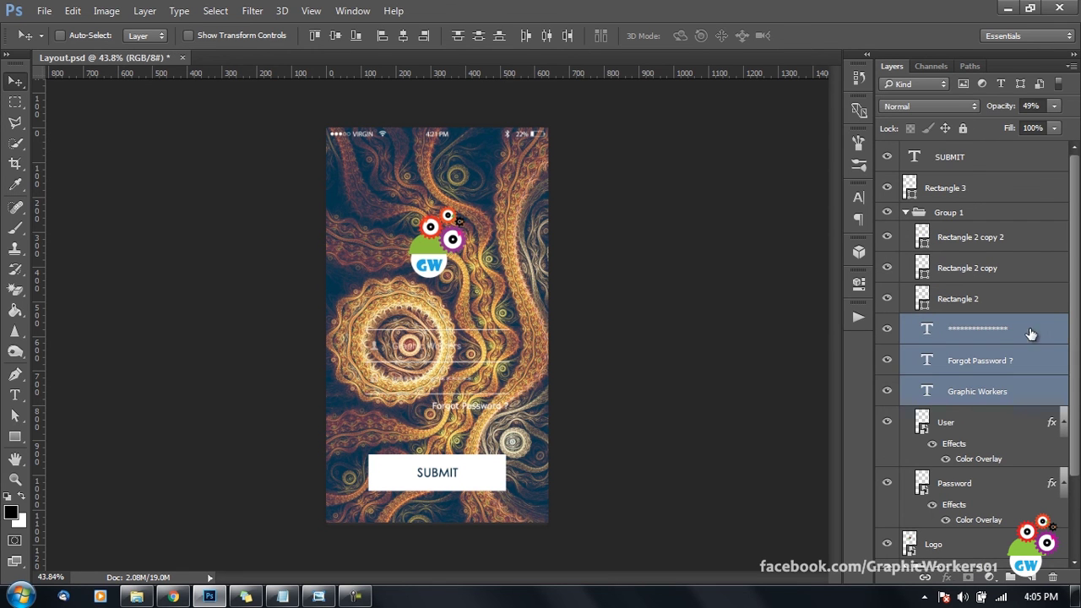
{"action": "left_click", "coordinate": [1001, 109]}
{"action": "key", "text": "Return"}
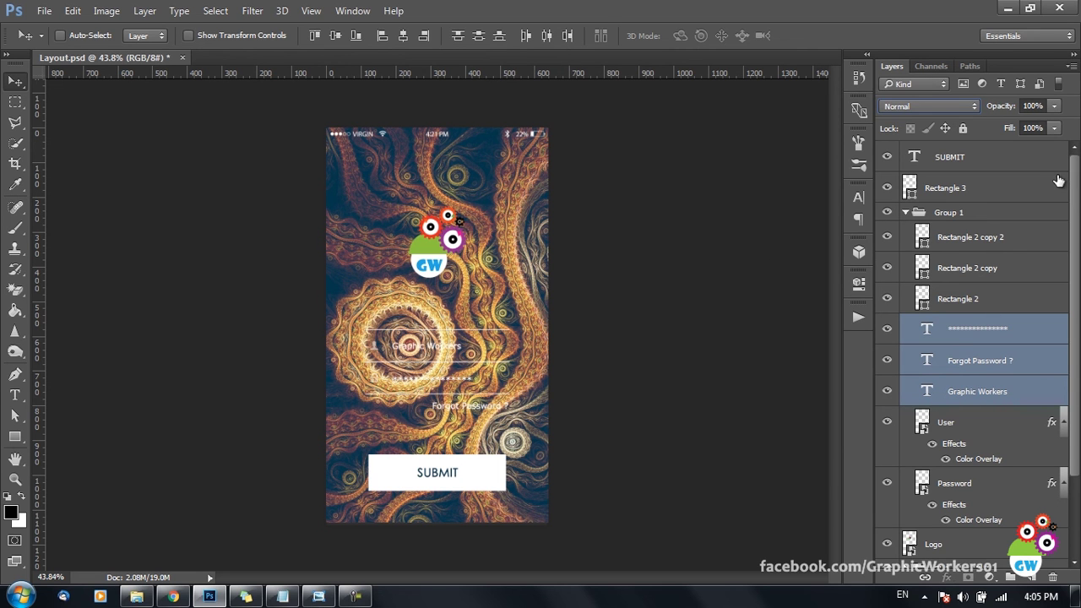
{"action": "key", "text": "p"}
{"action": "left_click", "coordinate": [16, 395]}
{"action": "left_click", "coordinate": [557, 37]}
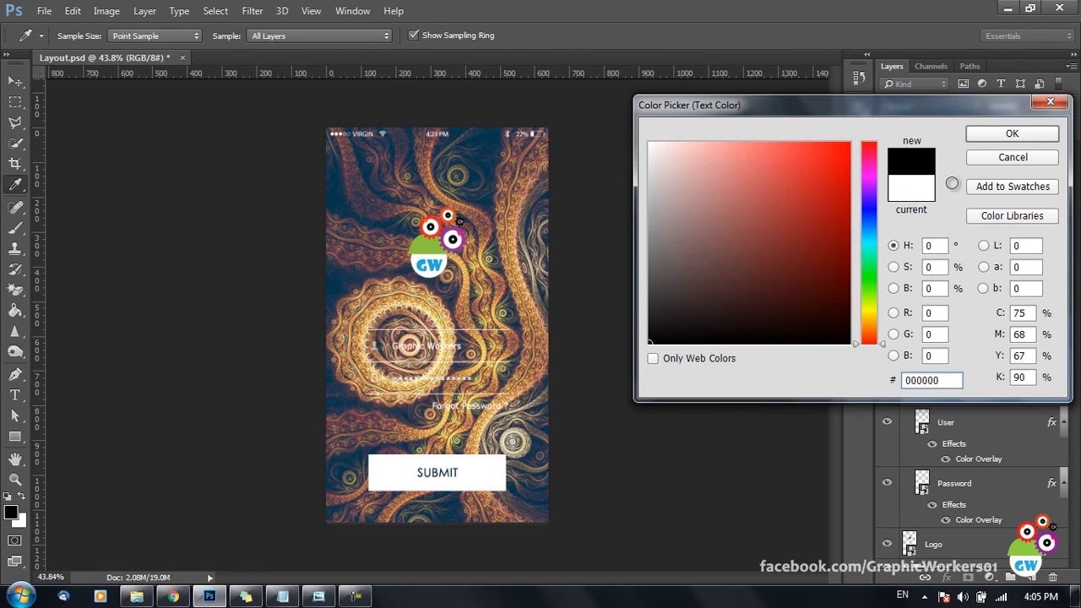
{"action": "left_click", "coordinate": [1017, 133]}
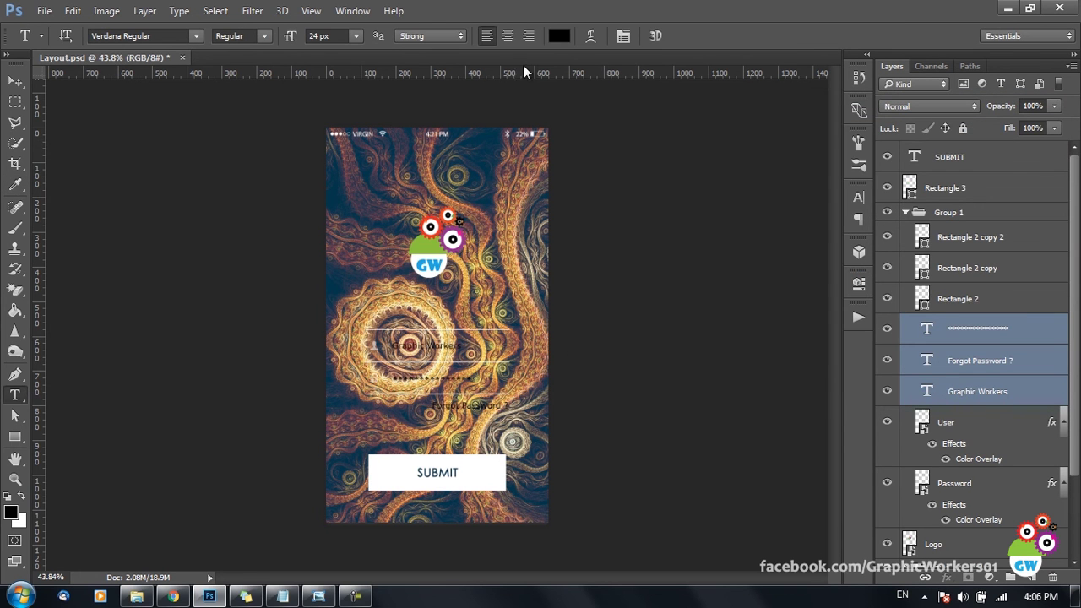
{"action": "left_click", "coordinate": [557, 36]}
{"action": "left_click", "coordinate": [444, 246]}
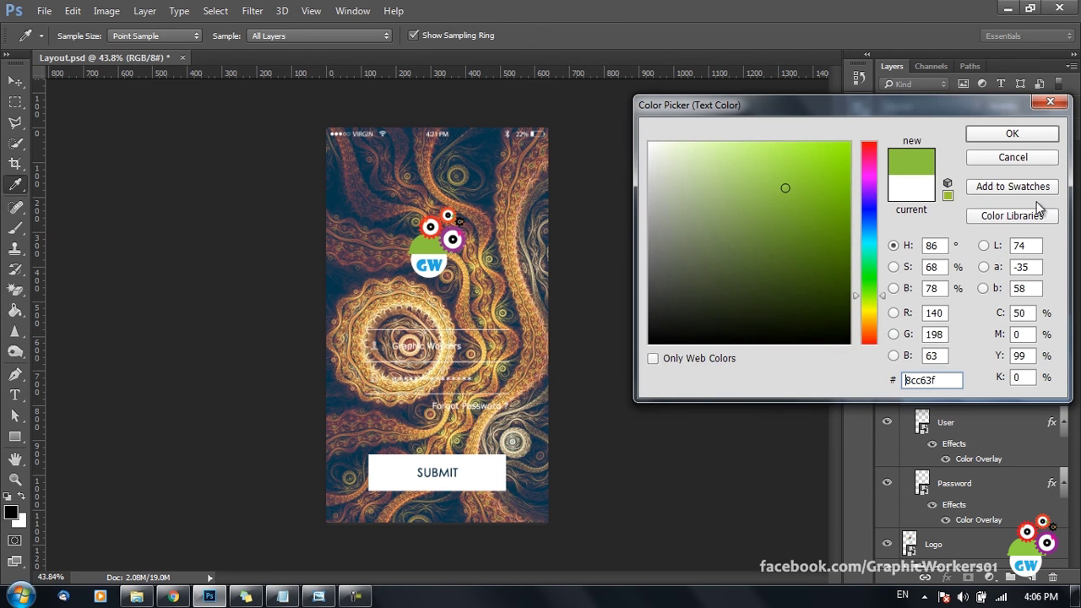
{"action": "left_click", "coordinate": [1010, 135]}
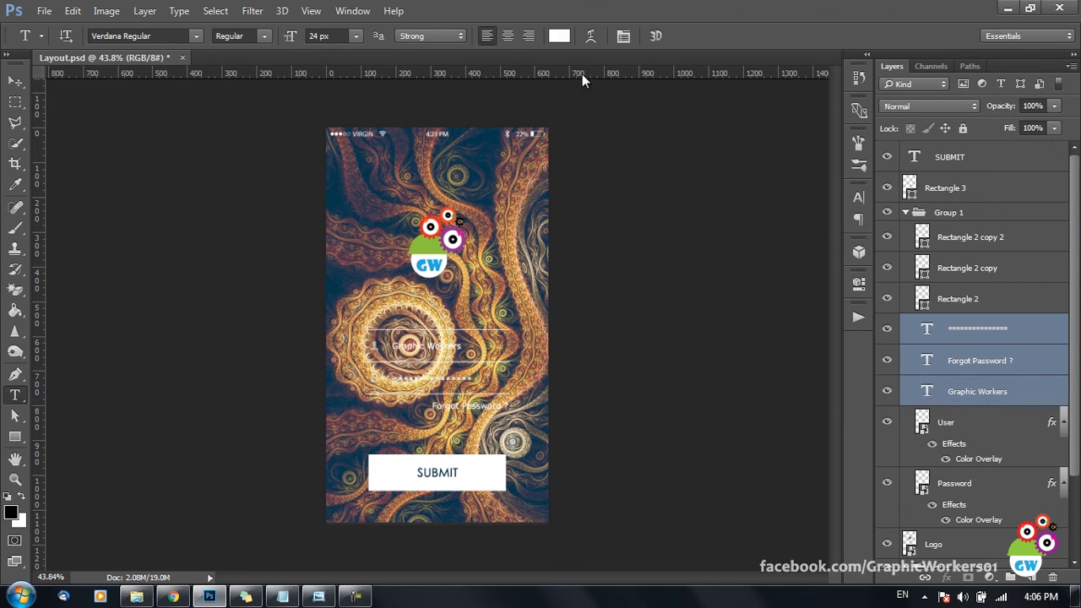
{"action": "left_click", "coordinate": [559, 36]}
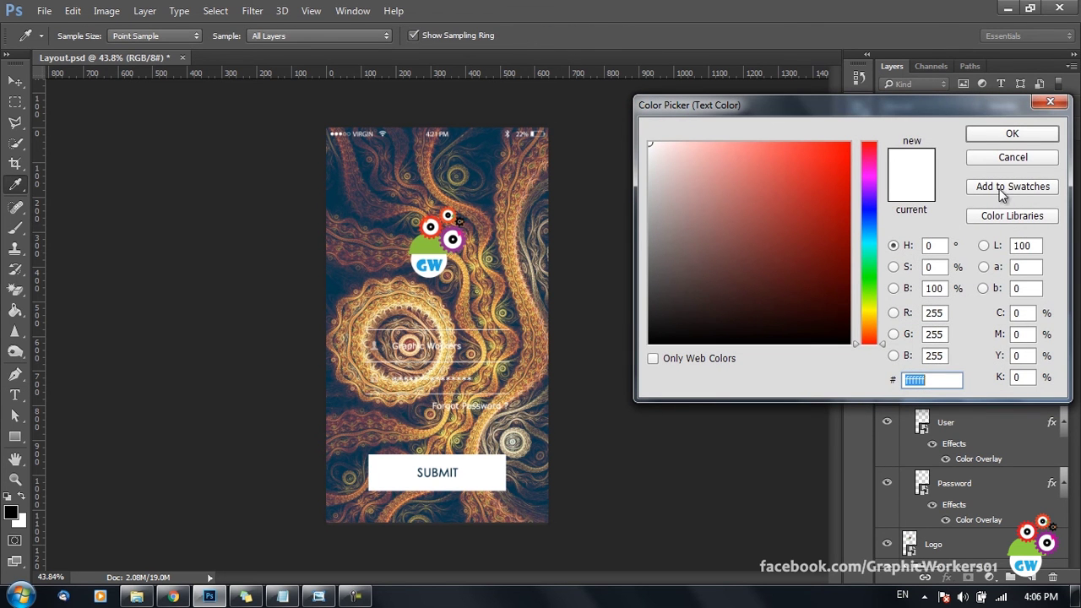
{"action": "left_click", "coordinate": [1012, 135]}
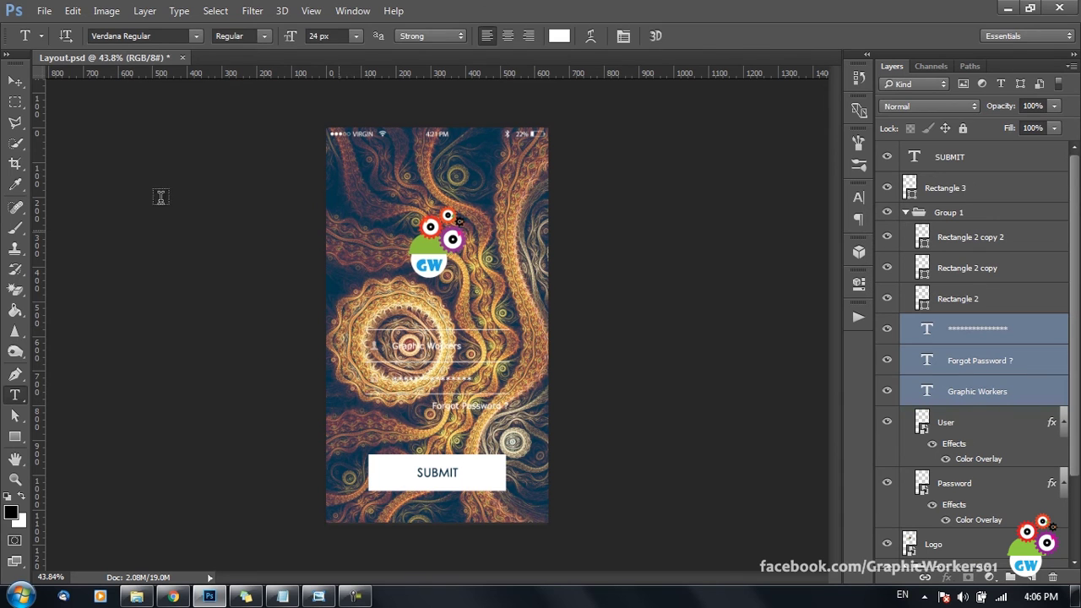
{"action": "key", "text": "v"}
Lower the fractal Background layer's opacity to 57%
{"action": "scroll", "coordinate": [989, 423], "scroll_direction": "down", "scroll_amount": 3}
{"action": "left_click", "coordinate": [996, 497]}
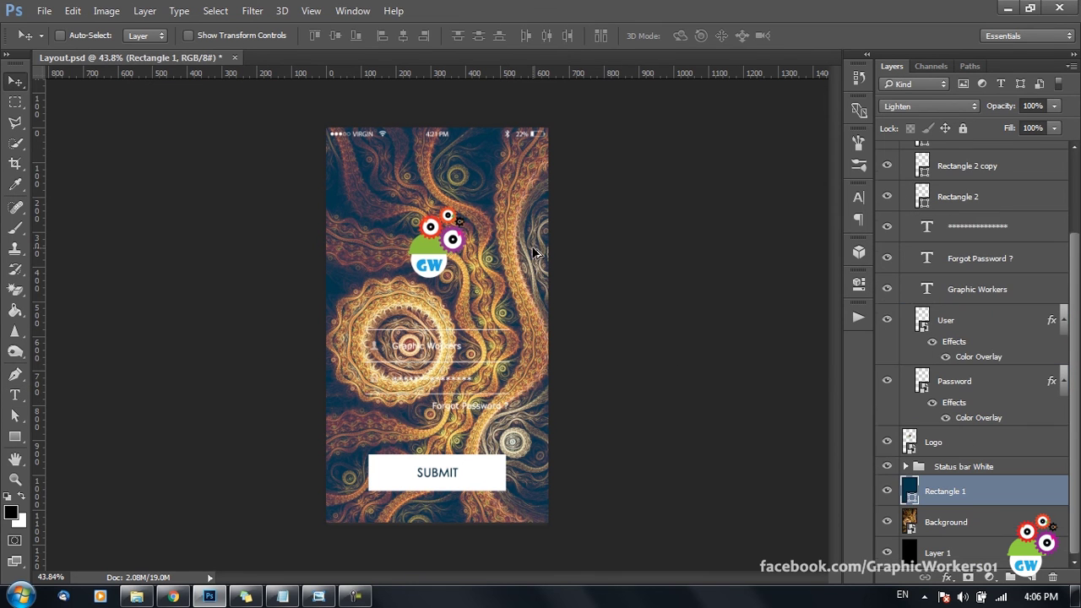
{"action": "left_click", "coordinate": [976, 521]}
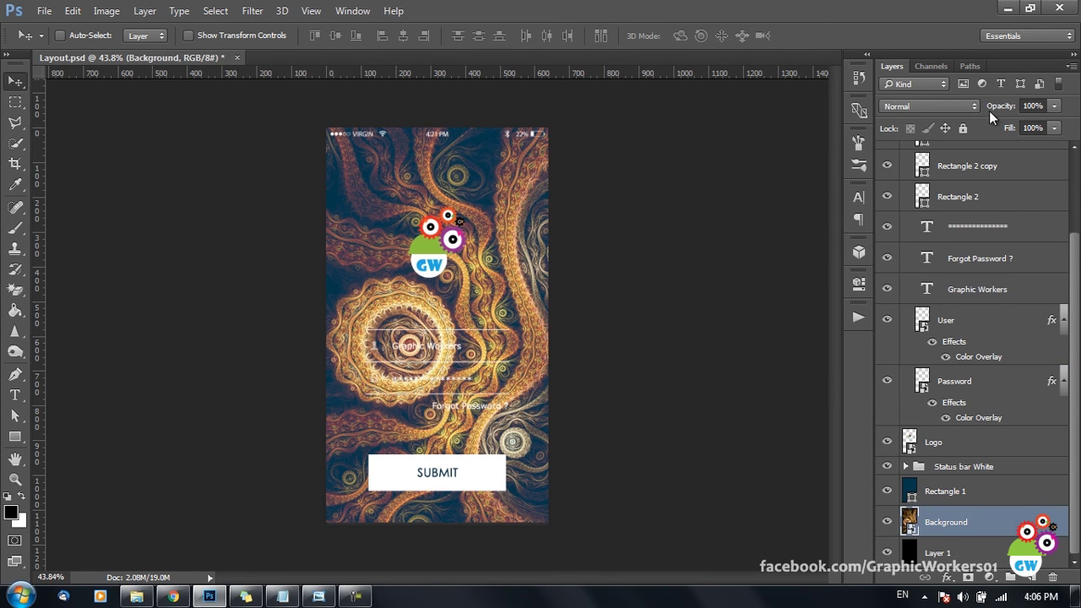
{"action": "left_click_drag", "start_coordinate": [989, 111], "coordinate": [963, 112]}
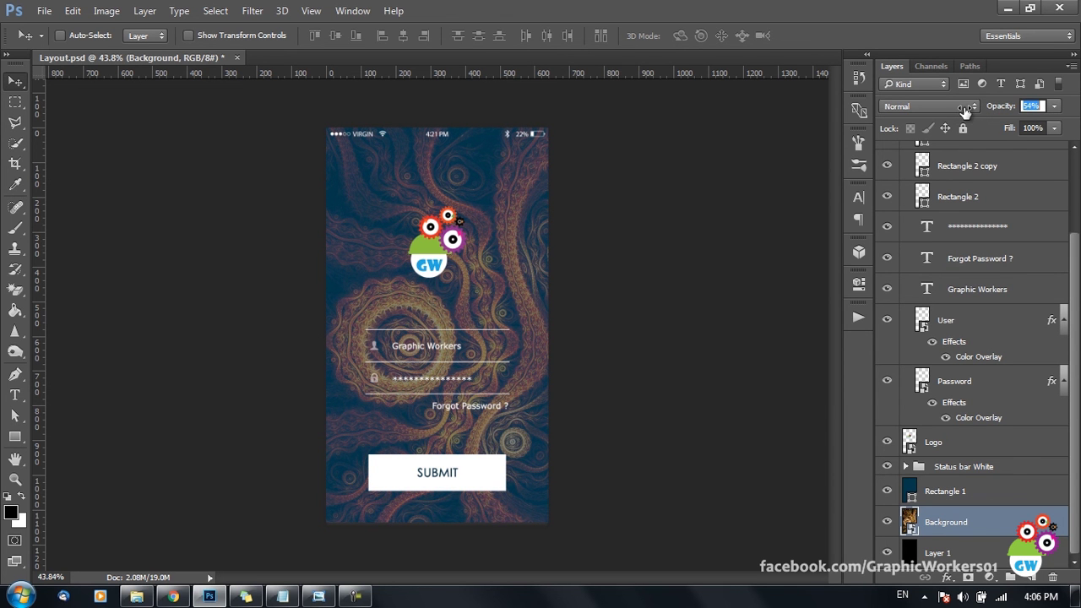
Dim the three Rectangle 2 field lines to 33% opacity
{"action": "left_click", "coordinate": [988, 282]}
{"action": "left_click", "coordinate": [994, 225], "text": "shift"}
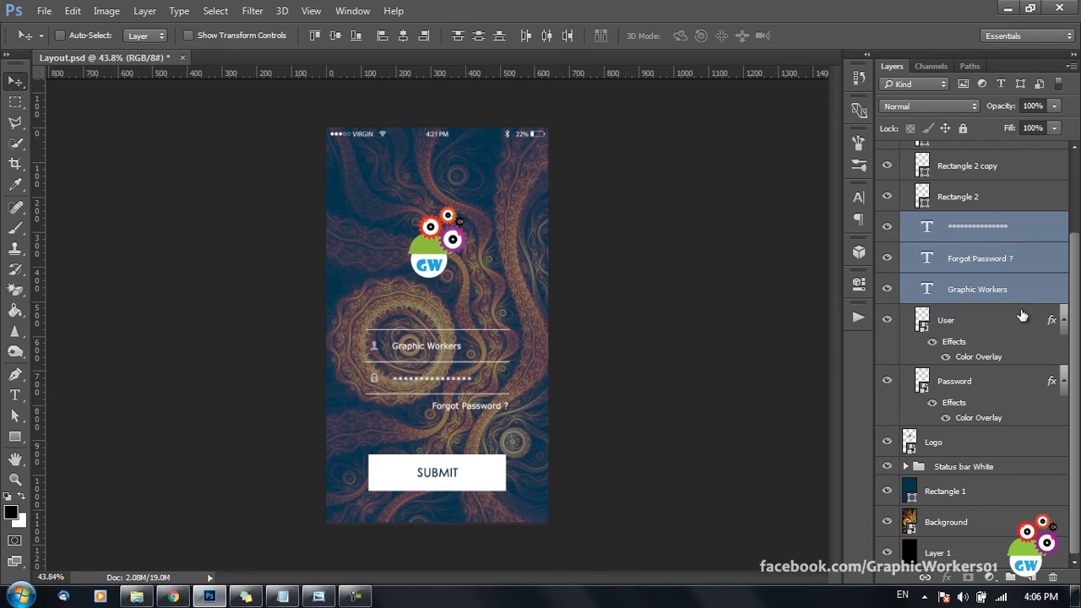
{"action": "left_click", "coordinate": [1010, 210]}
{"action": "scroll", "coordinate": [1007, 224], "scroll_direction": "up", "scroll_amount": 3}
{"action": "left_click", "coordinate": [1008, 230], "text": "shift"}
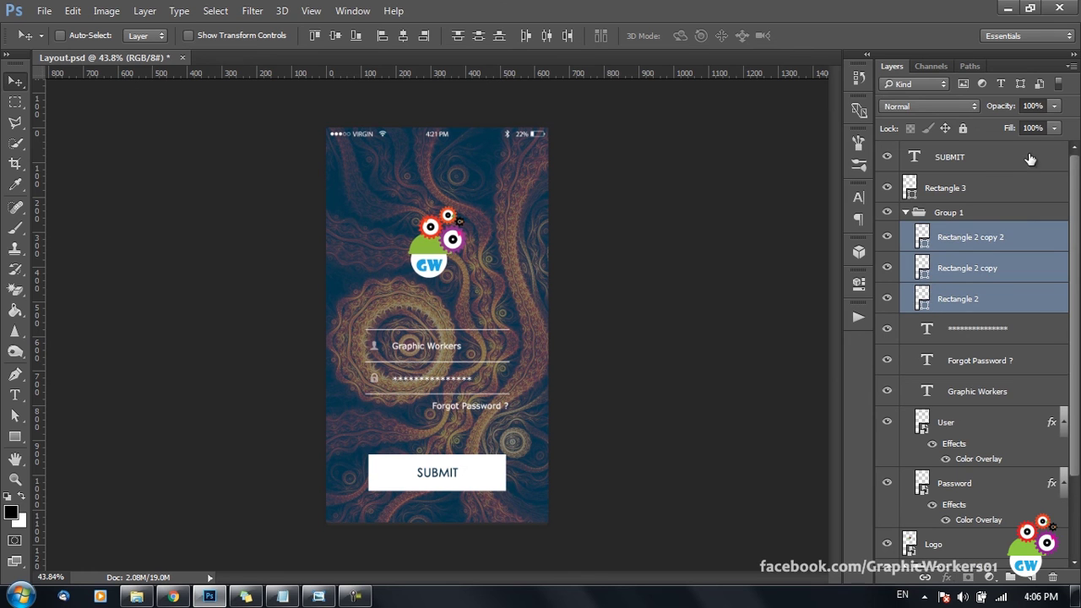
{"action": "left_click_drag", "start_coordinate": [1007, 113], "coordinate": [948, 127]}
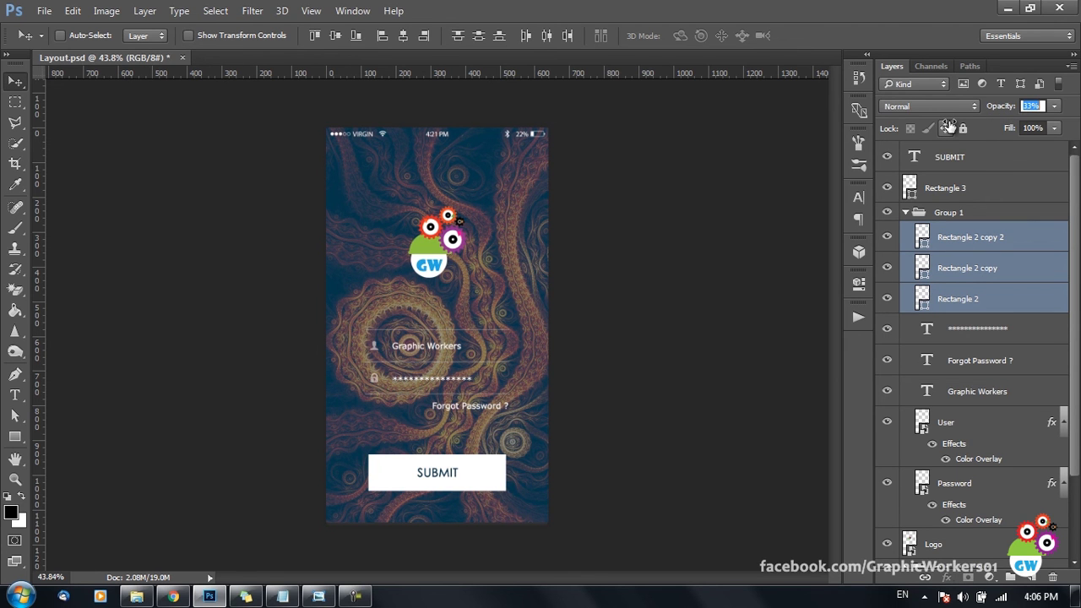
{"action": "left_click_drag", "start_coordinate": [439, 376], "coordinate": [450, 394]}
Set the Graphic Workers and asterisk password texts to 29 px
{"action": "left_click", "coordinate": [475, 334]}
{"action": "left_click", "coordinate": [478, 384], "text": "shift"}
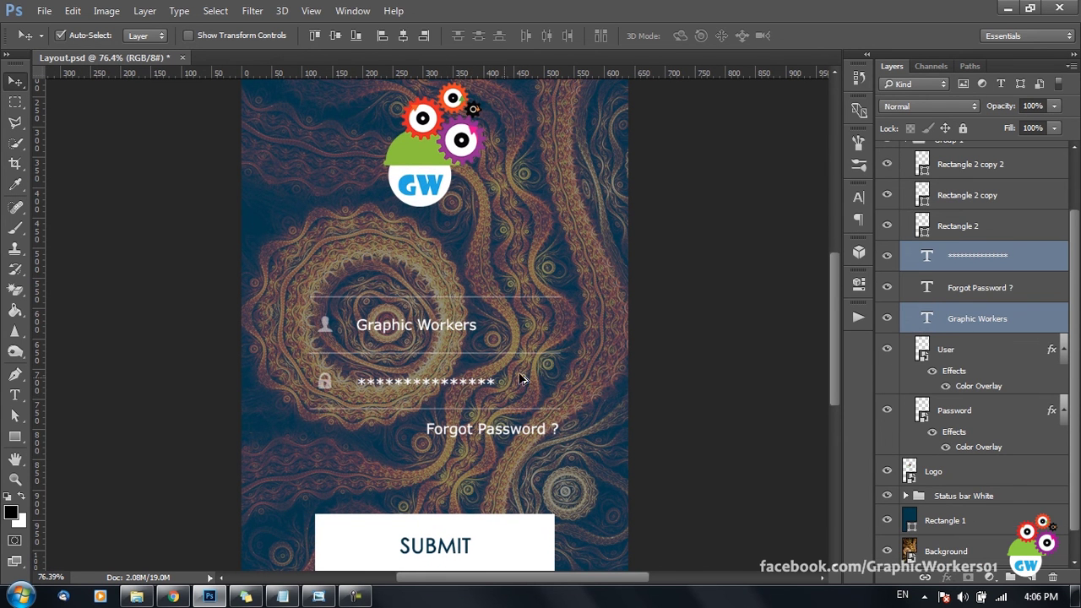
{"action": "key", "text": "t"}
{"action": "key", "text": "Return"}
{"action": "left_click", "coordinate": [342, 36]}
{"action": "key", "text": "Down"}
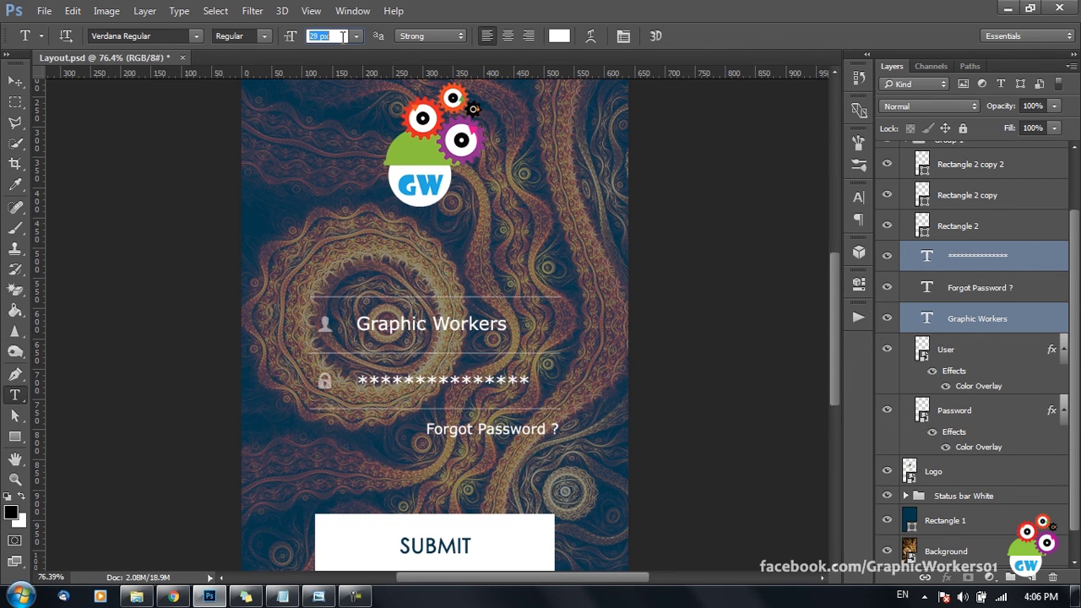
{"action": "left_click", "coordinate": [16, 81]}
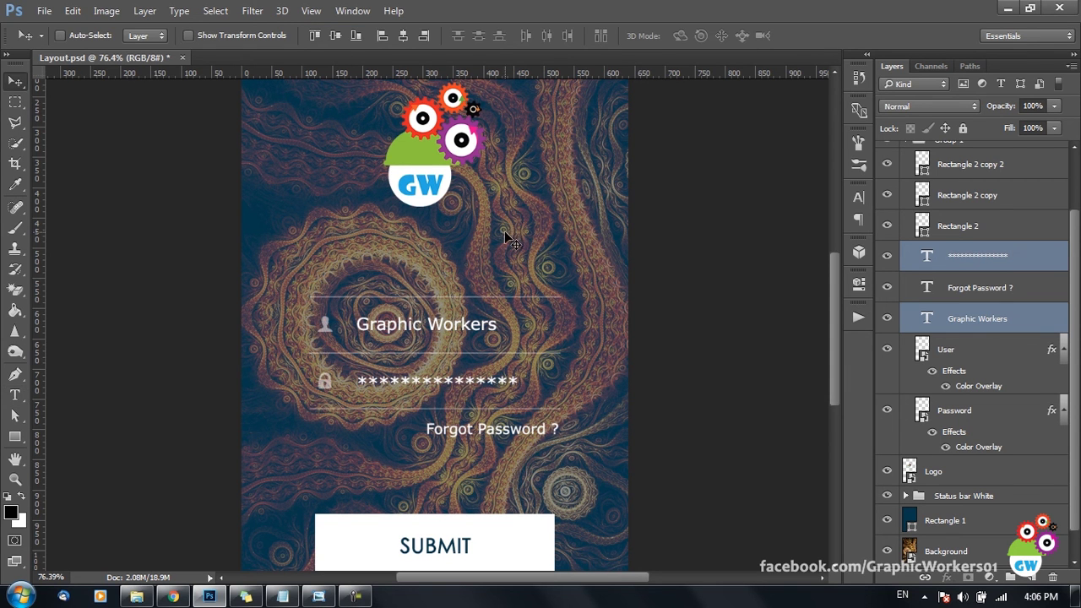
Nudge the username and password texts into place within their fields
{"action": "left_click_drag", "start_coordinate": [514, 242], "coordinate": [509, 248]}
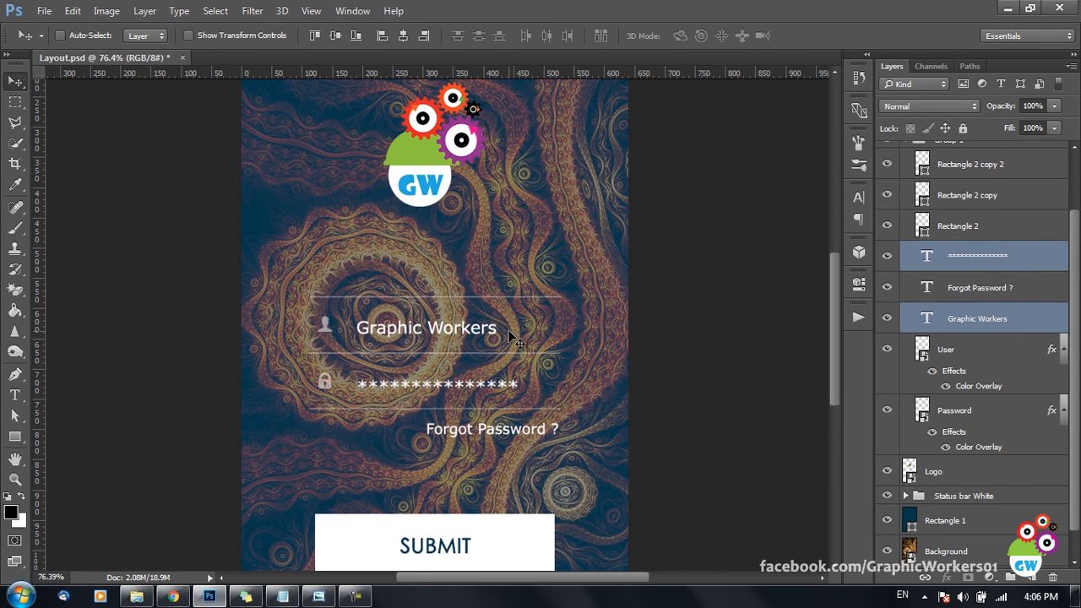
{"action": "left_click", "coordinate": [985, 319]}
{"action": "key", "text": "Up"}
{"action": "key", "text": "Up"}
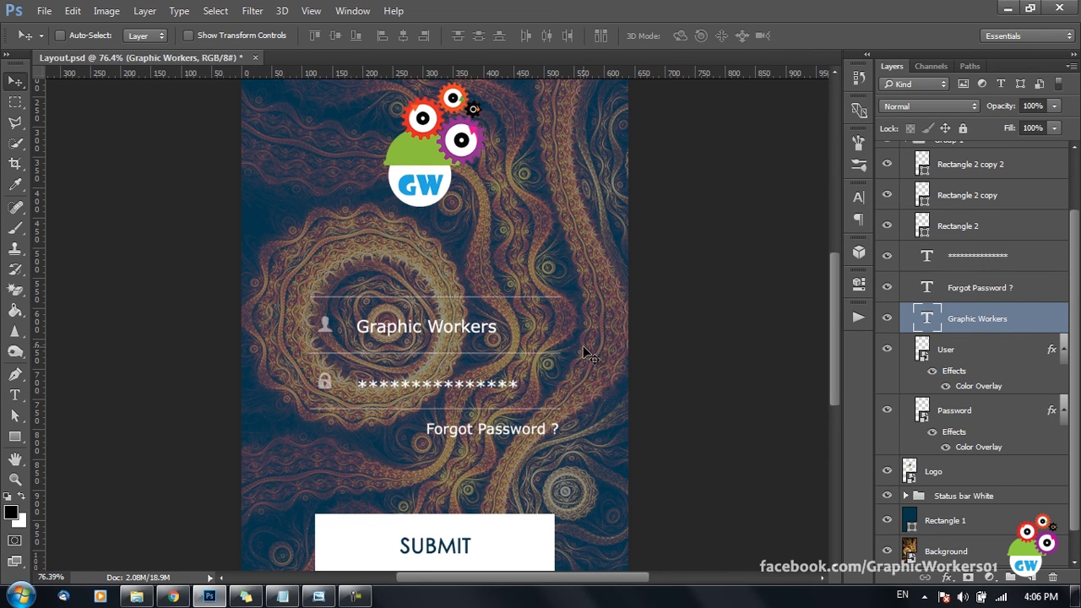
{"action": "left_click", "coordinate": [547, 432], "text": "ctrl"}
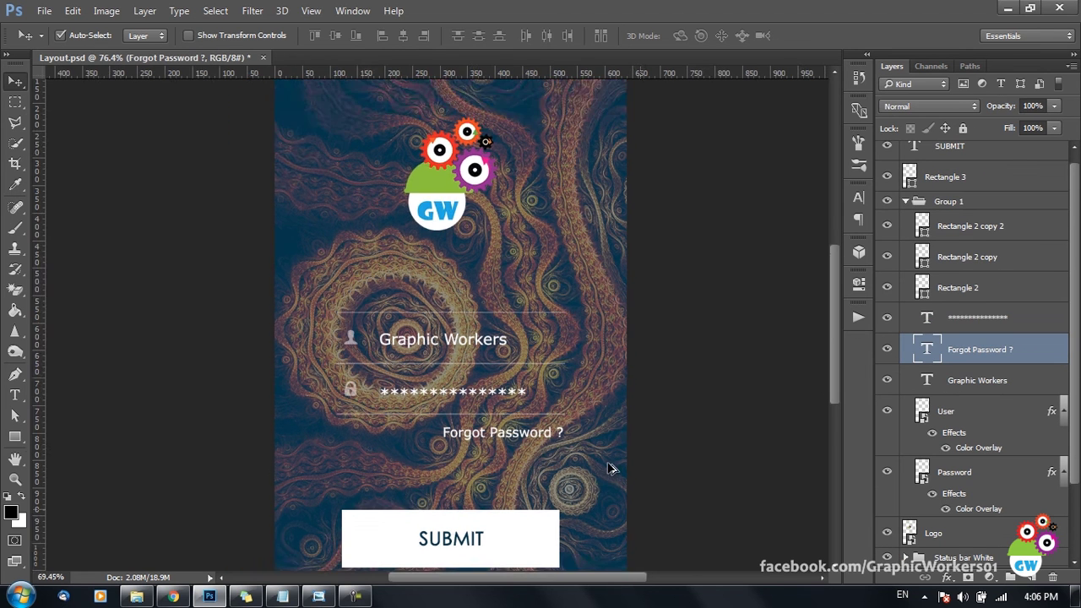
{"action": "scroll", "coordinate": [608, 466], "scroll_direction": "down", "scroll_amount": 3}
Add a Curves adjustment above Rectangle 1, pulling the shadows down to darken the fractal
{"action": "left_click", "coordinate": [542, 478], "text": "ctrl"}
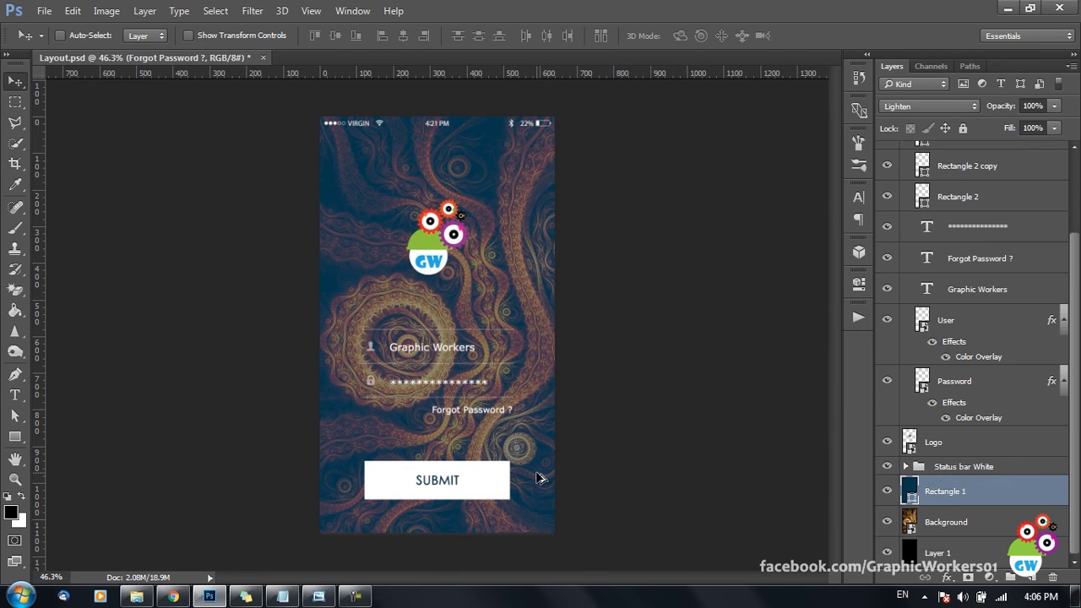
{"action": "left_click", "coordinate": [991, 579]}
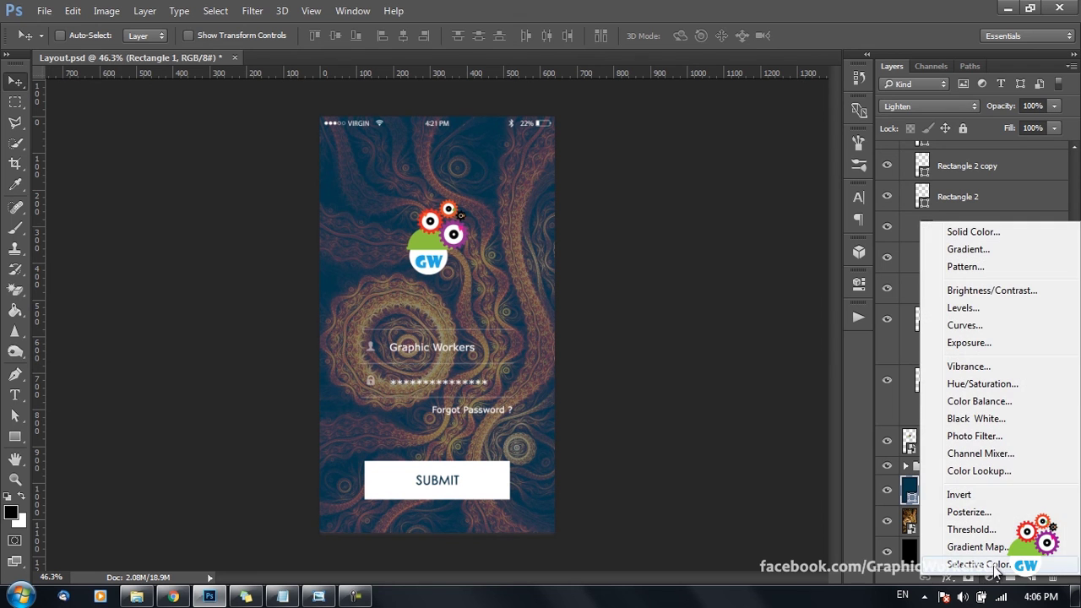
{"action": "left_click", "coordinate": [993, 327]}
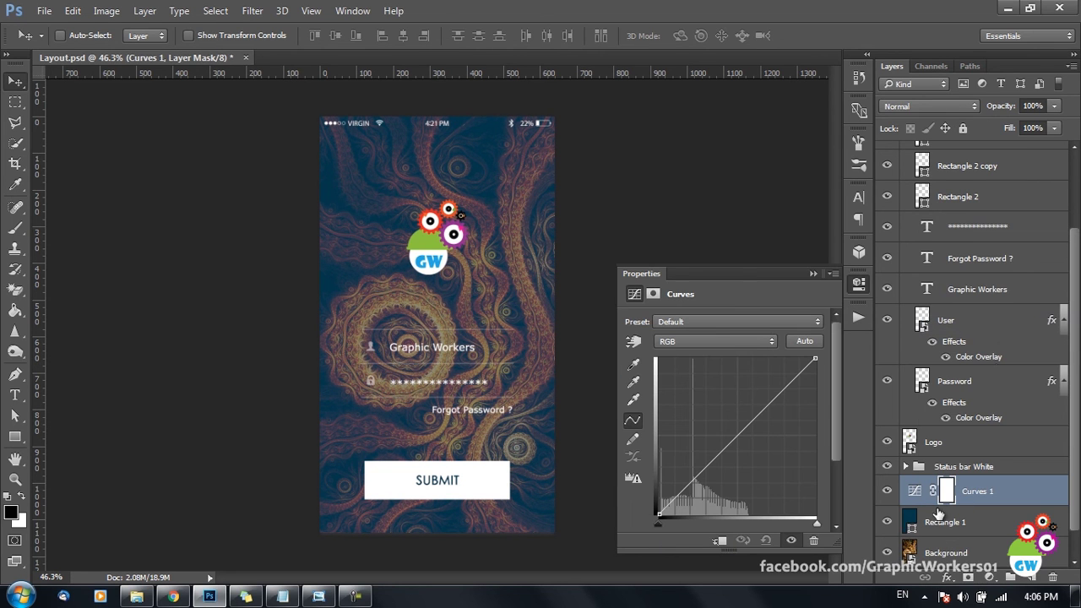
{"action": "left_click_drag", "start_coordinate": [698, 478], "coordinate": [699, 490]}
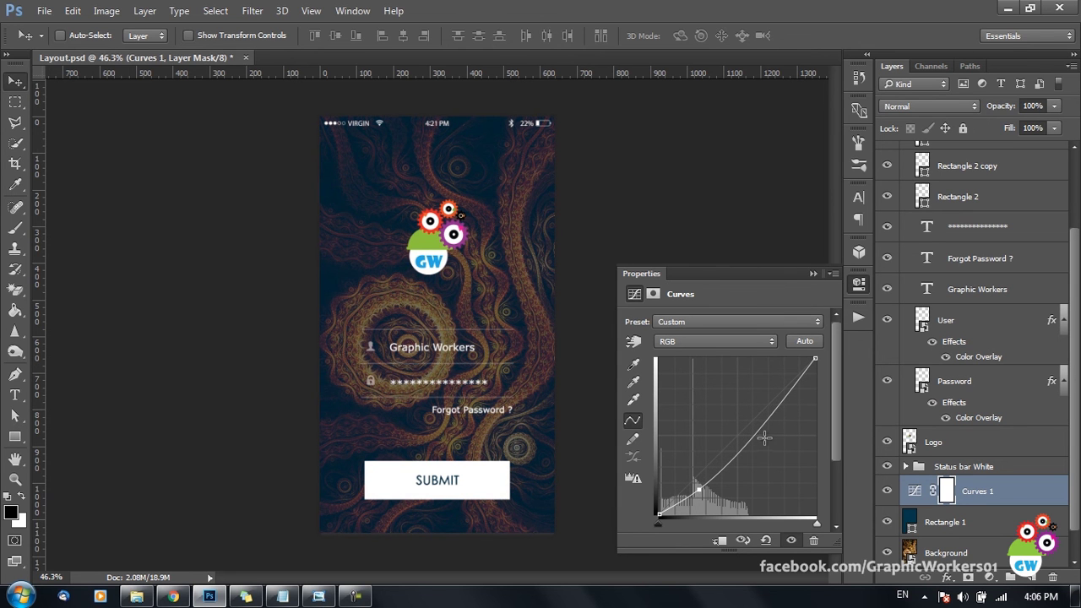
{"action": "left_click_drag", "start_coordinate": [765, 422], "coordinate": [767, 415]}
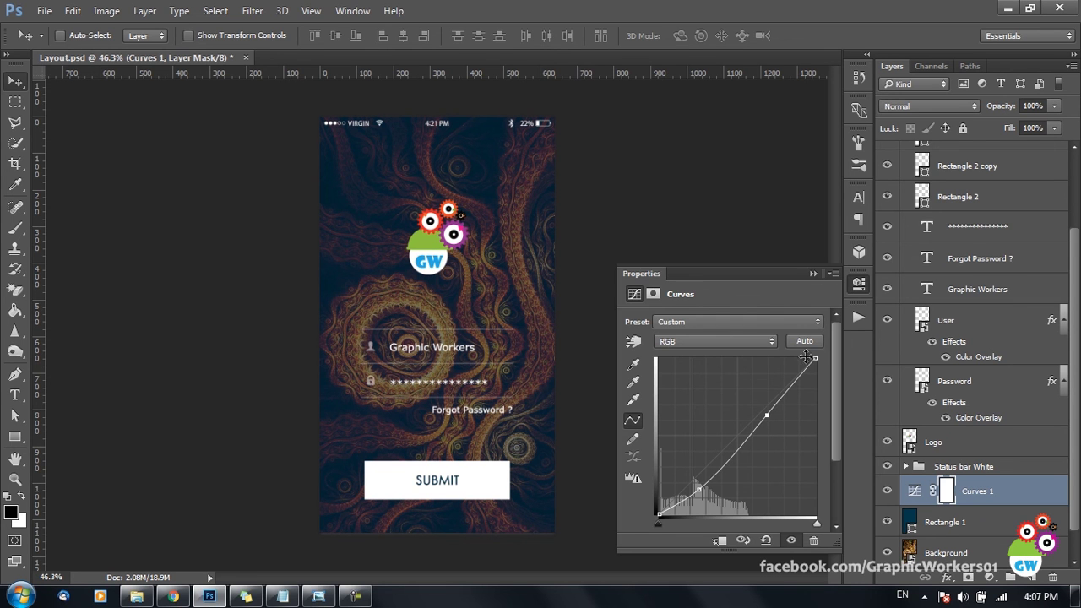
{"action": "left_click", "coordinate": [812, 274]}
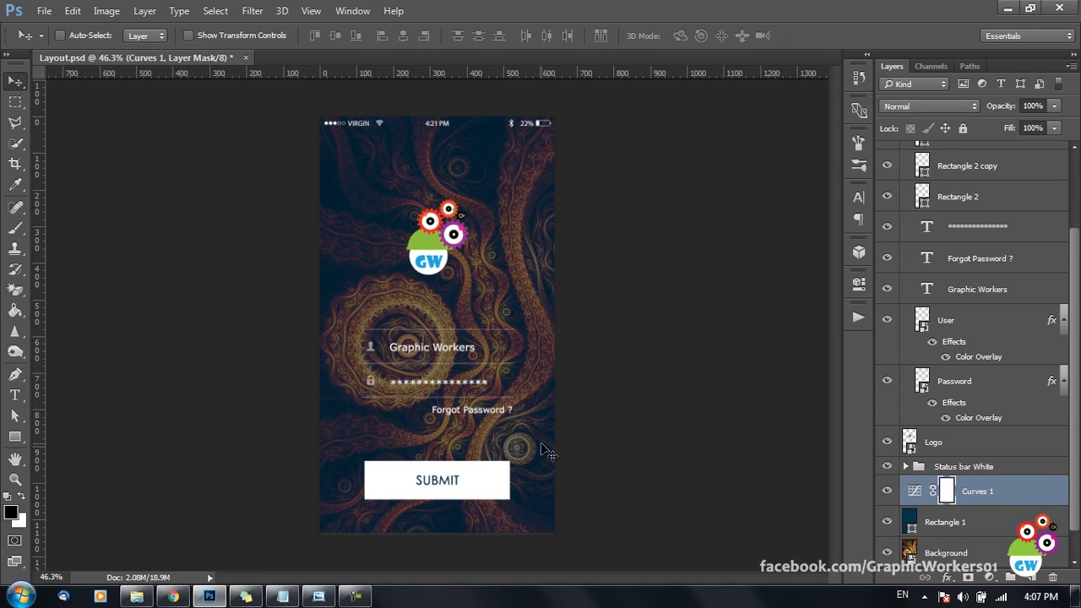
{"action": "left_click", "coordinate": [496, 473], "text": "ctrl"}
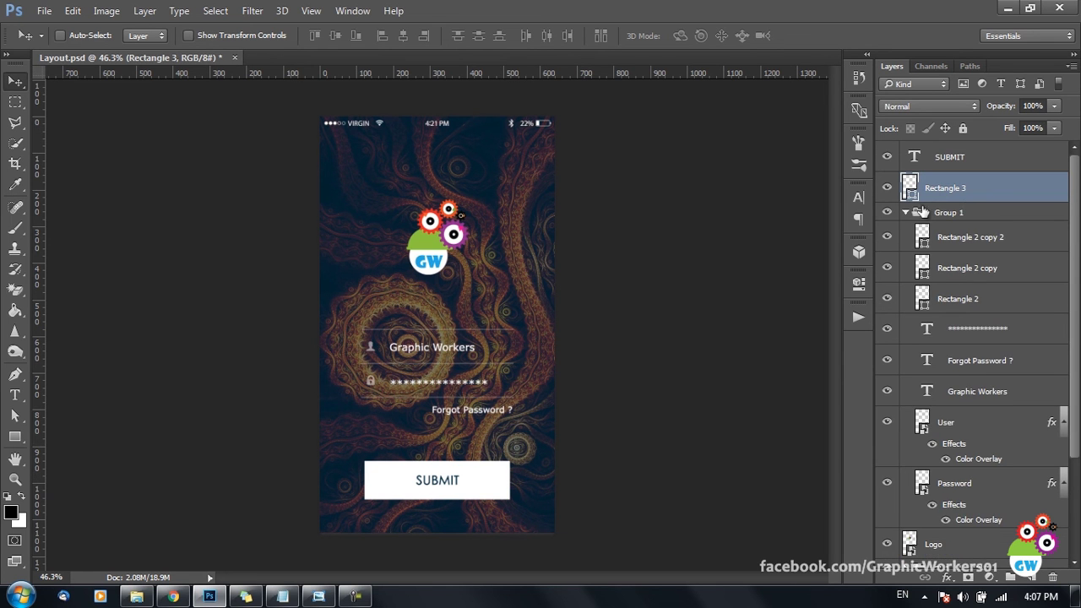
Collapse Group 1 and briefly toggle the Rectangle 3 button shape's visibility
{"action": "left_click", "coordinate": [905, 212]}
{"action": "left_click", "coordinate": [887, 187]}
{"action": "left_click", "coordinate": [888, 189]}
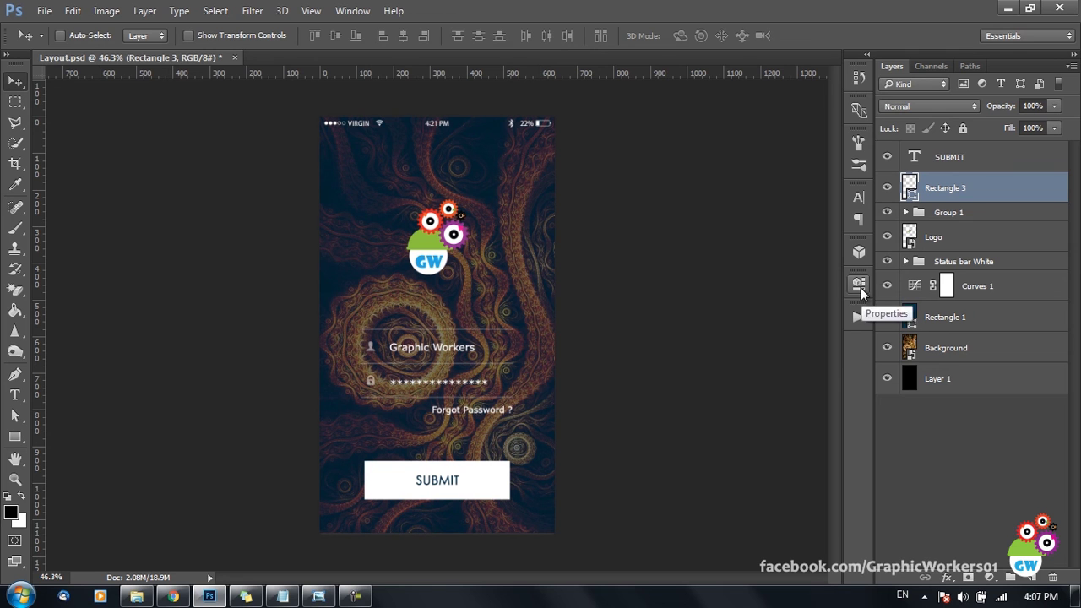
Give the SUBMIT button shape 52.5 px rounded corners for a pill shape
{"action": "left_click", "coordinate": [860, 289]}
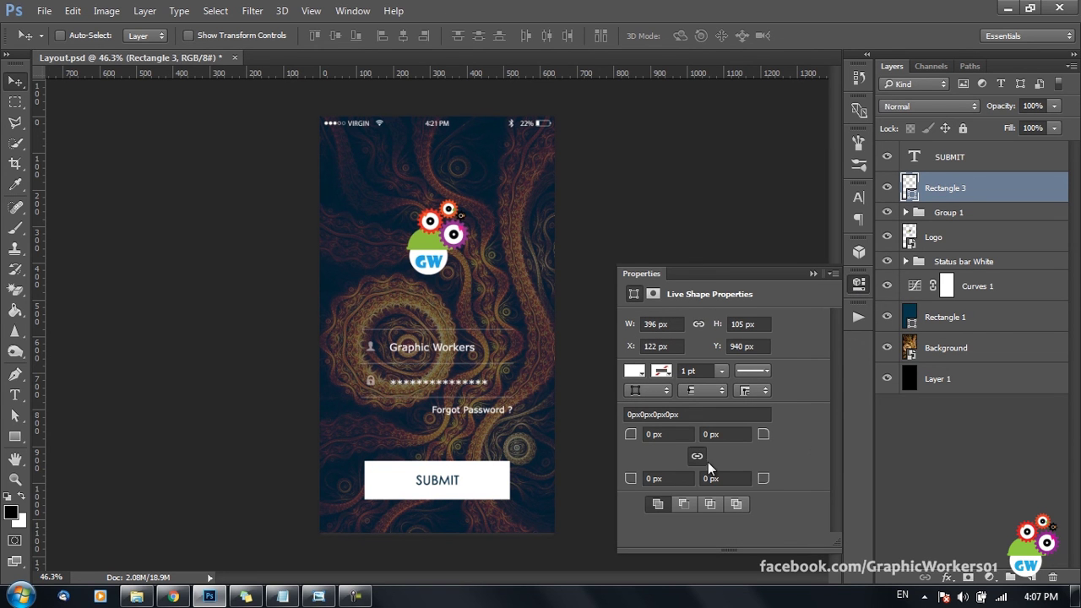
{"action": "left_click", "coordinate": [673, 436]}
{"action": "type", "text": "5"}
{"action": "key", "text": "Return"}
{"action": "type", "text": "13"}
{"action": "key", "text": "Return"}
{"action": "left_click_drag", "start_coordinate": [681, 438], "coordinate": [708, 443]}
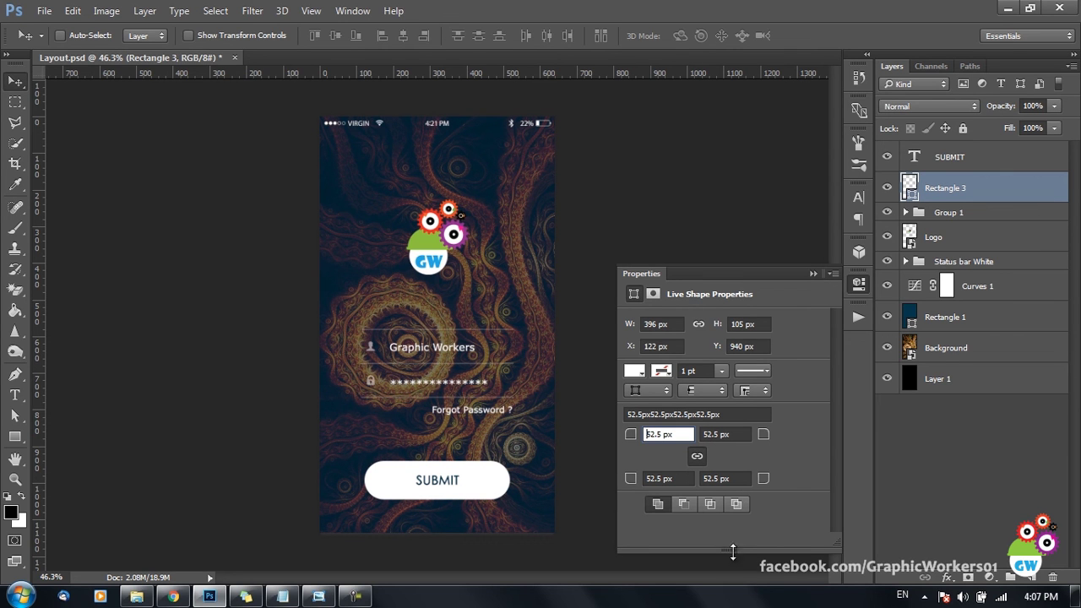
{"action": "left_click", "coordinate": [814, 274]}
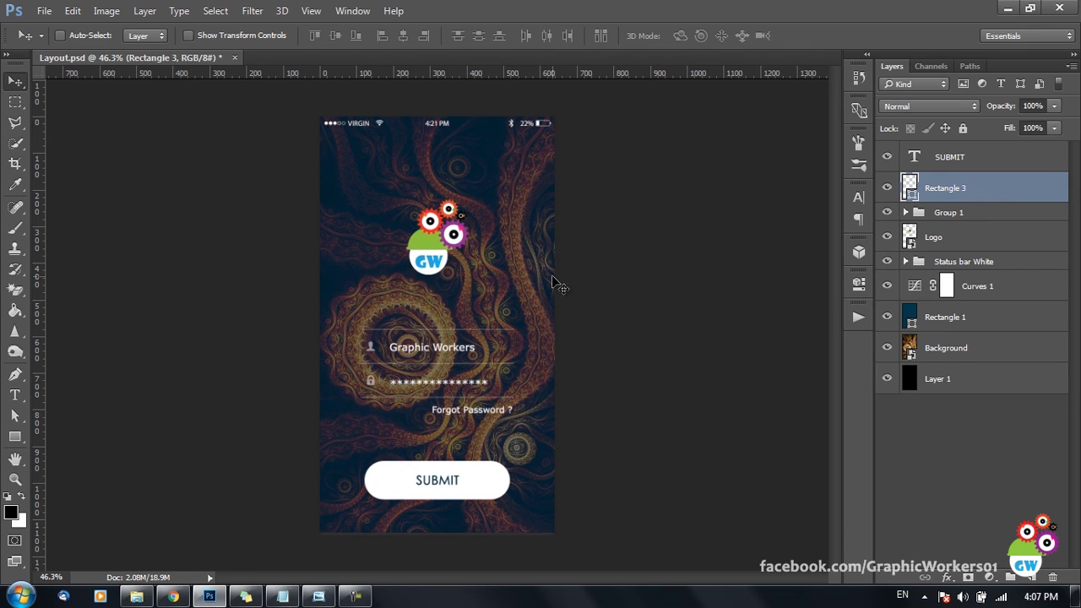
{"action": "left_click", "coordinate": [431, 254], "text": "ctrl"}
Nudge the logo right, then draw a white circle with no stroke around it
{"action": "left_click_drag", "start_coordinate": [507, 249], "coordinate": [517, 249]}
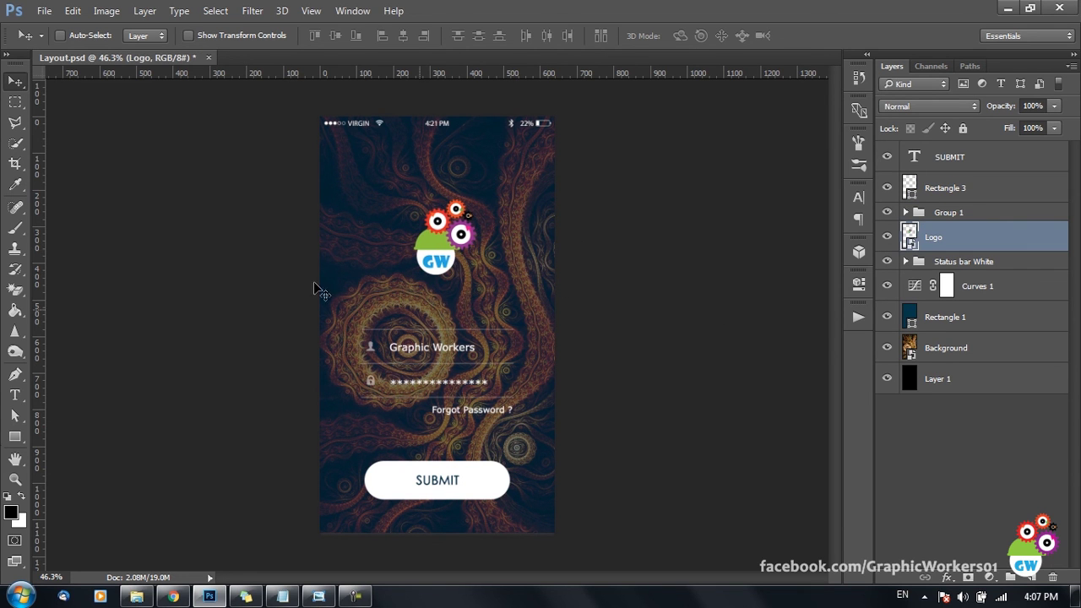
{"action": "left_click_drag", "start_coordinate": [15, 436], "coordinate": [103, 465]}
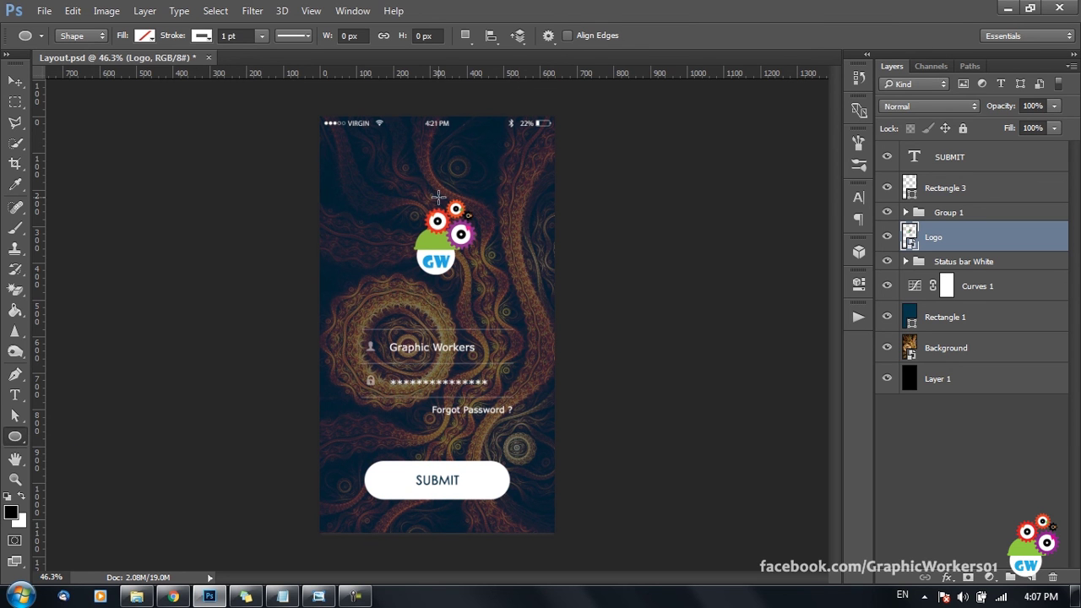
{"action": "left_click_drag", "start_coordinate": [380, 193], "coordinate": [534, 293]}
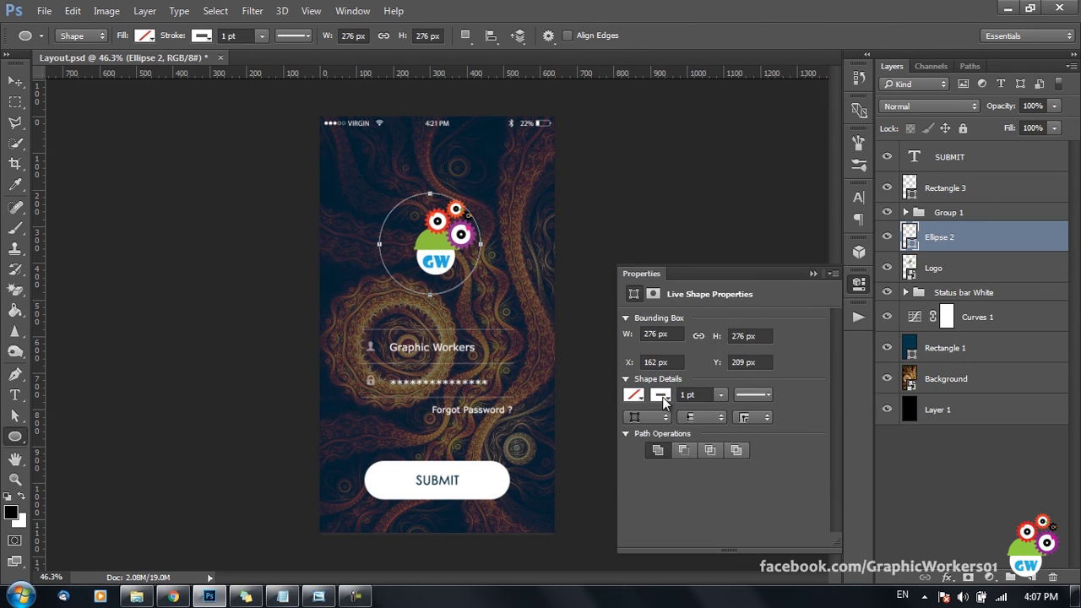
{"action": "left_click", "coordinate": [660, 396]}
{"action": "left_click", "coordinate": [647, 160]}
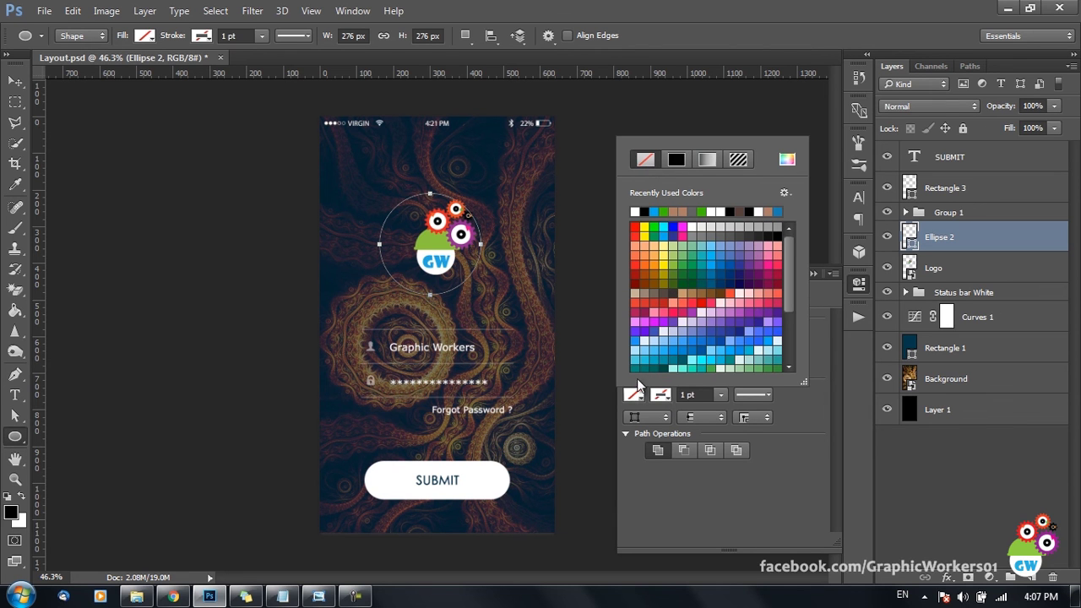
{"action": "left_click", "coordinate": [636, 212]}
{"action": "left_click", "coordinate": [825, 509]}
{"action": "left_click", "coordinate": [814, 273]}
Place the circle beneath the logo layer and position the logo centred on it
{"action": "left_click_drag", "start_coordinate": [936, 242], "coordinate": [944, 280]}
{"action": "left_click", "coordinate": [982, 242]}
{"action": "left_click", "coordinate": [15, 81]}
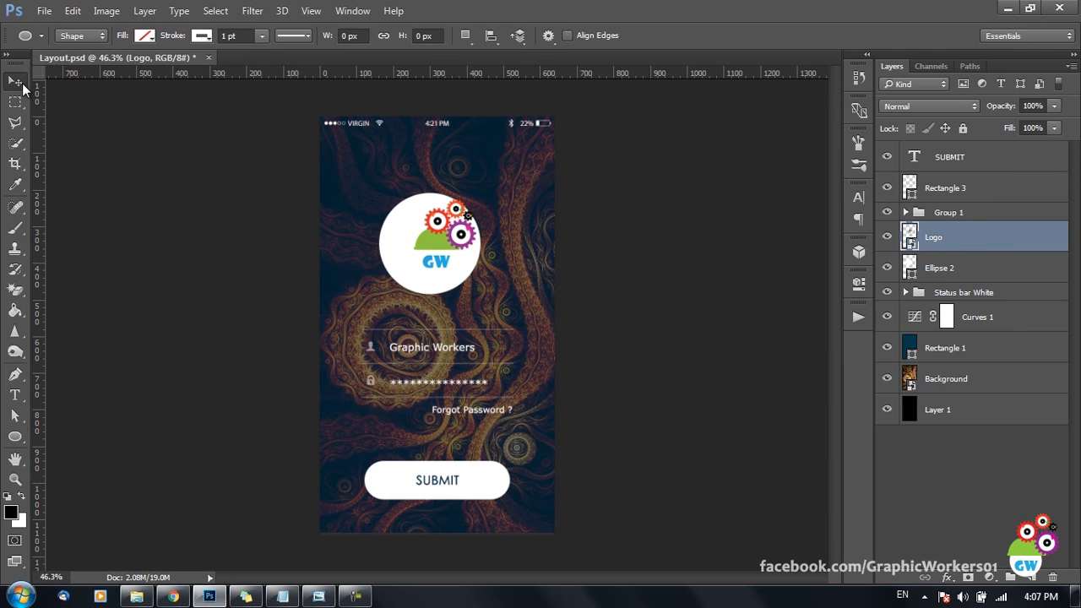
{"action": "left_click_drag", "start_coordinate": [463, 250], "coordinate": [486, 269]}
{"action": "left_click", "coordinate": [473, 279], "text": "ctrl+shift"}
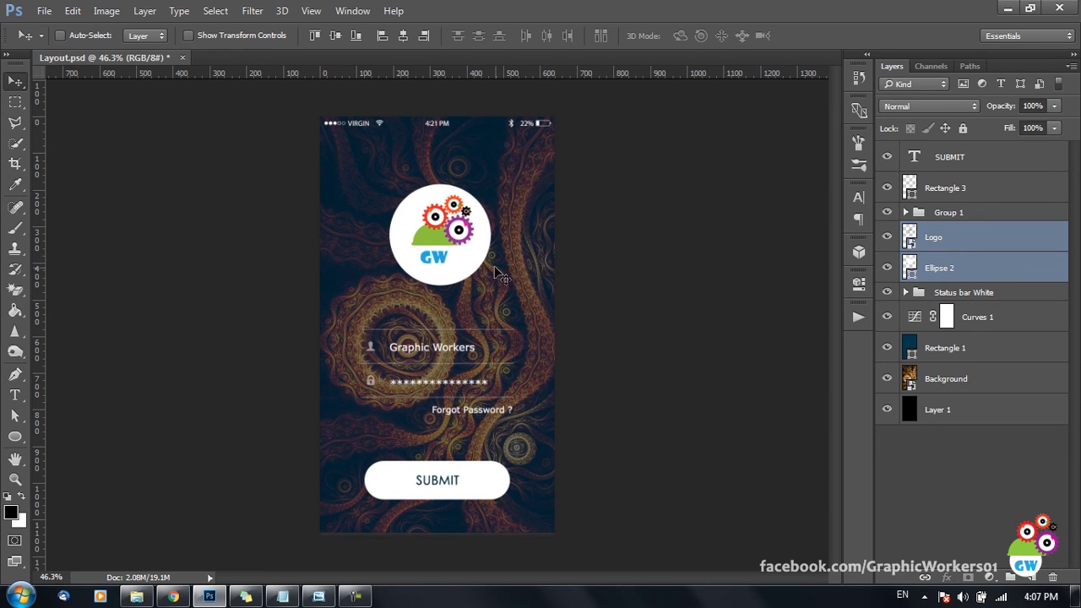
{"action": "left_click", "coordinate": [485, 254], "text": "ctrl"}
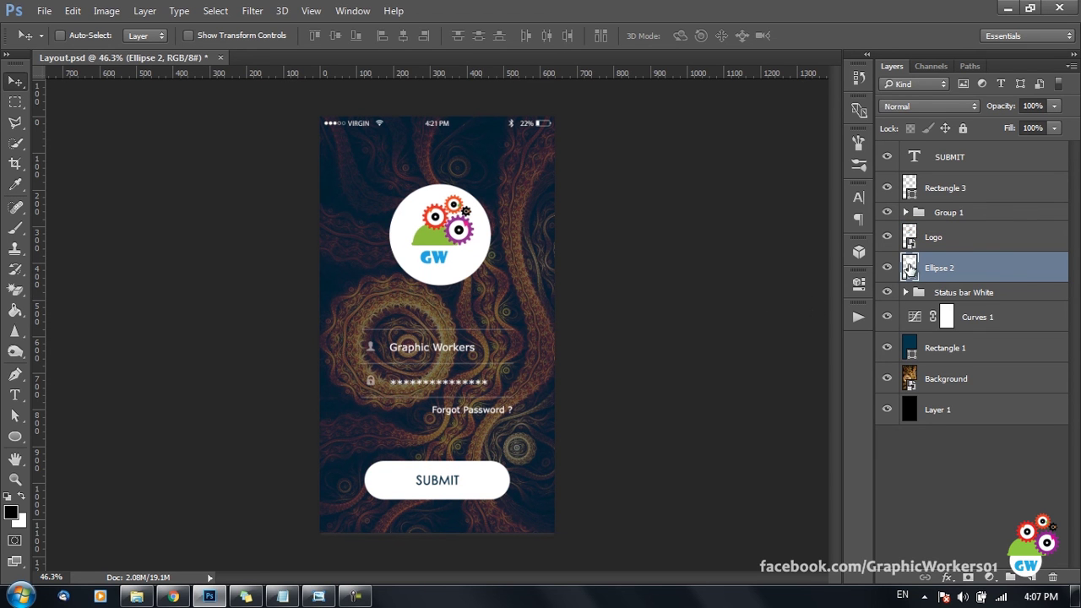
Change the circle's fill colour to blue #25aae1
{"action": "double_click", "coordinate": [909, 268]}
{"action": "type", "text": "25aae1"}
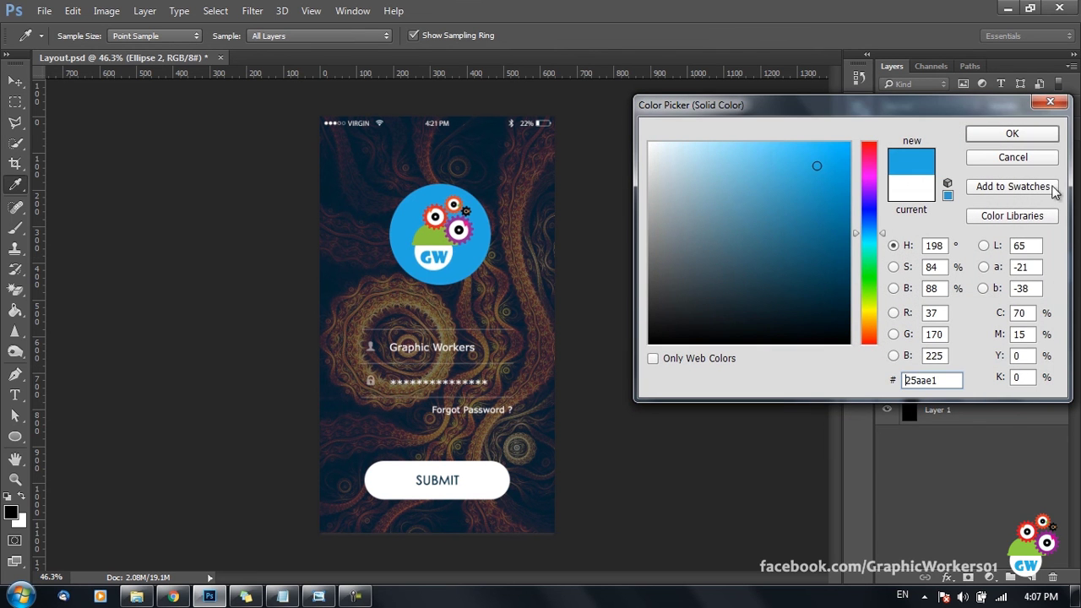
{"action": "left_click", "coordinate": [1012, 133]}
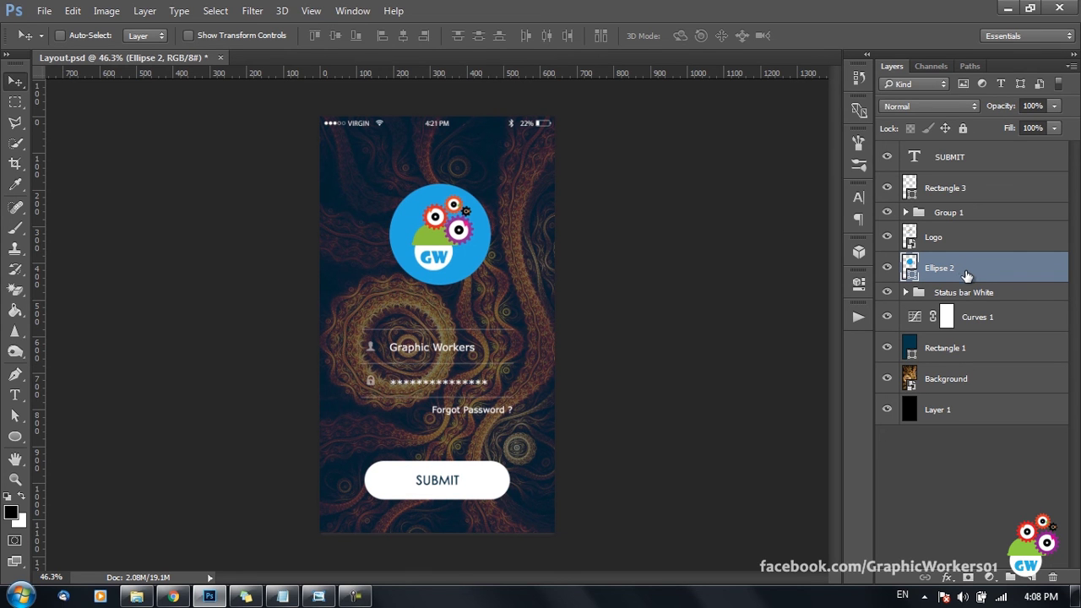
Duplicate the blue circle and turn the original into a white-stroked ring with no fill
{"action": "key", "text": "ctrl+j"}
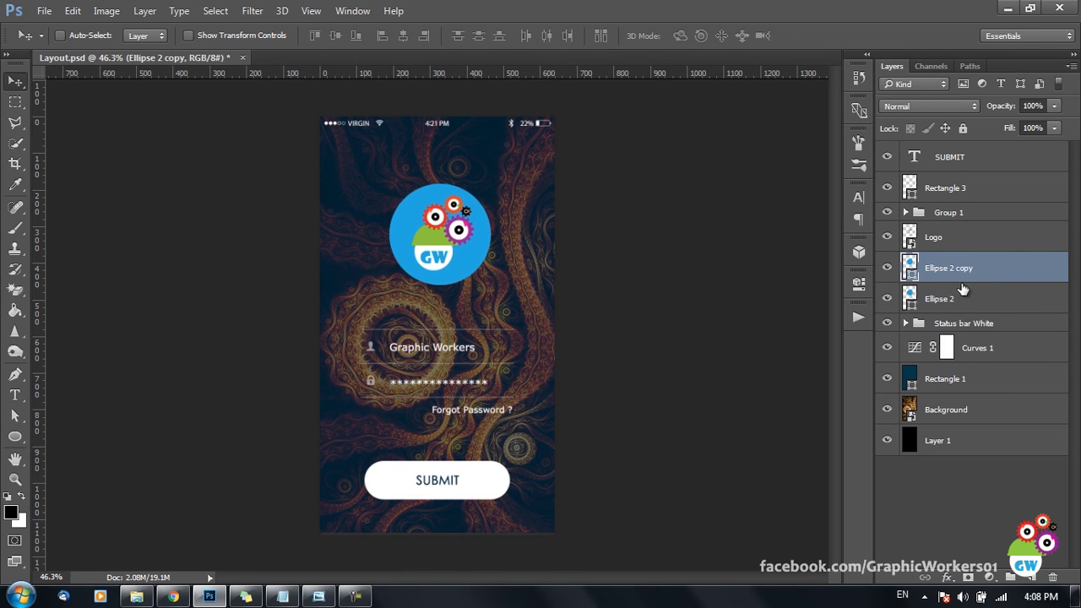
{"action": "left_click", "coordinate": [958, 304]}
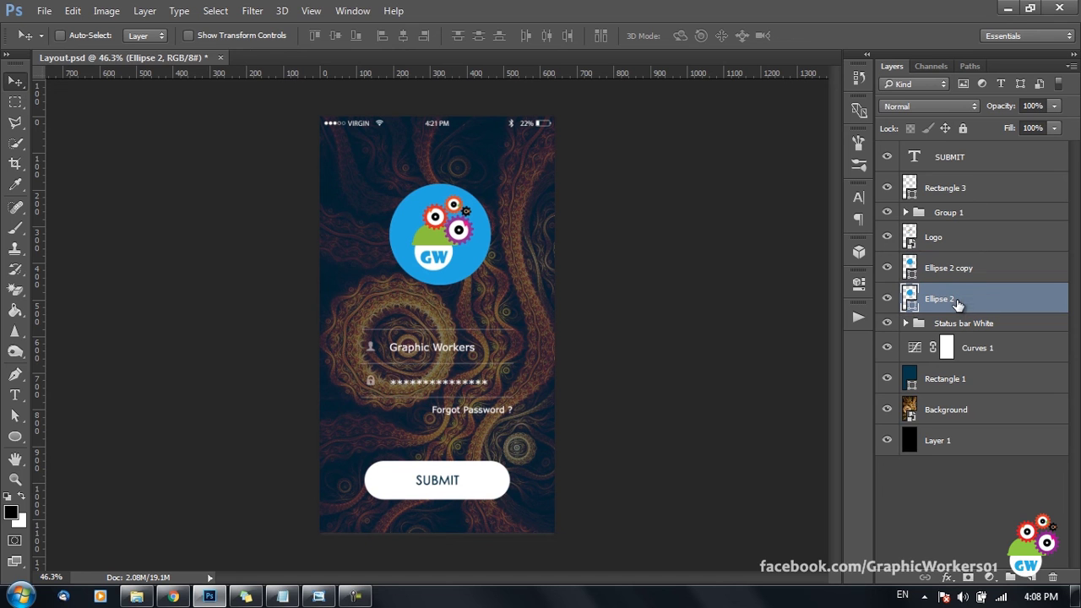
{"action": "left_click", "coordinate": [858, 283]}
{"action": "left_click", "coordinate": [632, 395]}
{"action": "left_click", "coordinate": [647, 161]}
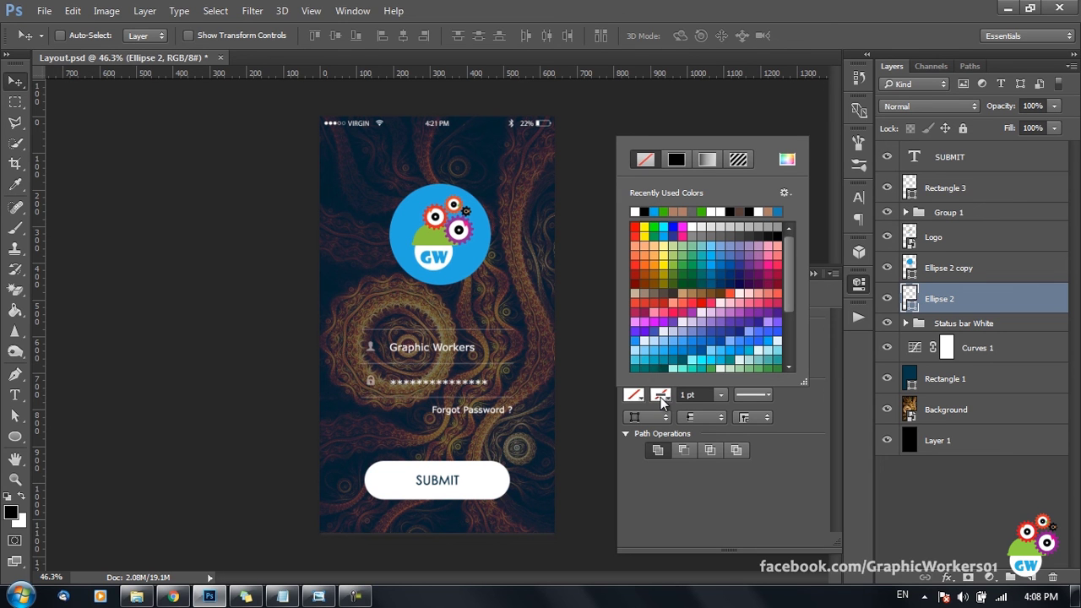
{"action": "left_click", "coordinate": [637, 215]}
{"action": "left_click", "coordinate": [803, 278]}
{"action": "left_click", "coordinate": [812, 273]}
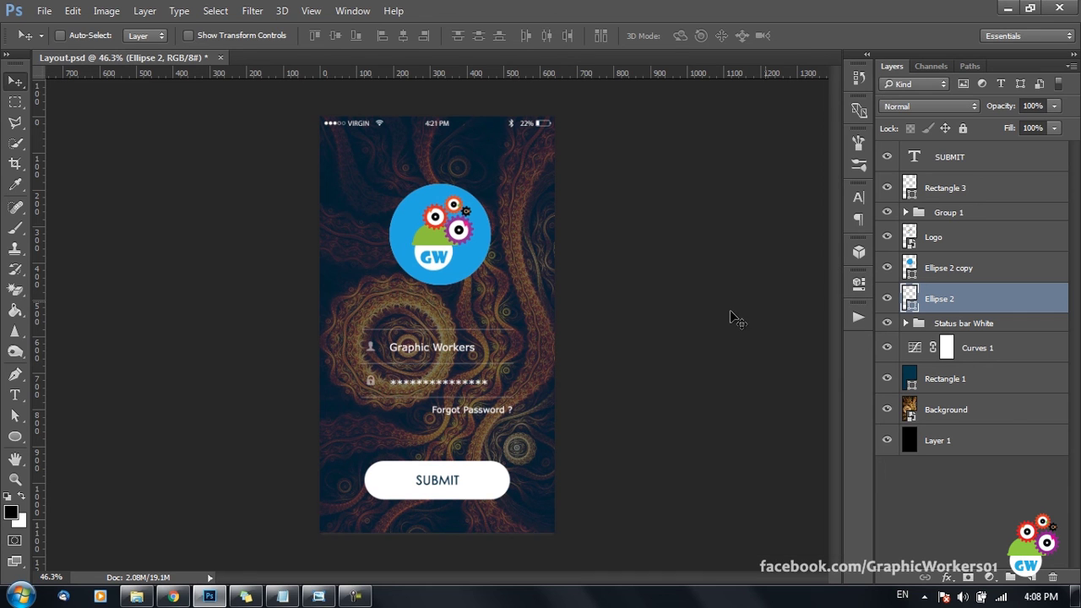
Enlarge the ring to about 113% around the logo and set its stroke to 3 pt
{"action": "key", "text": "ctrl+t"}
{"action": "left_click_drag", "start_coordinate": [501, 293], "coordinate": [509, 300]}
{"action": "left_click", "coordinate": [719, 35]}
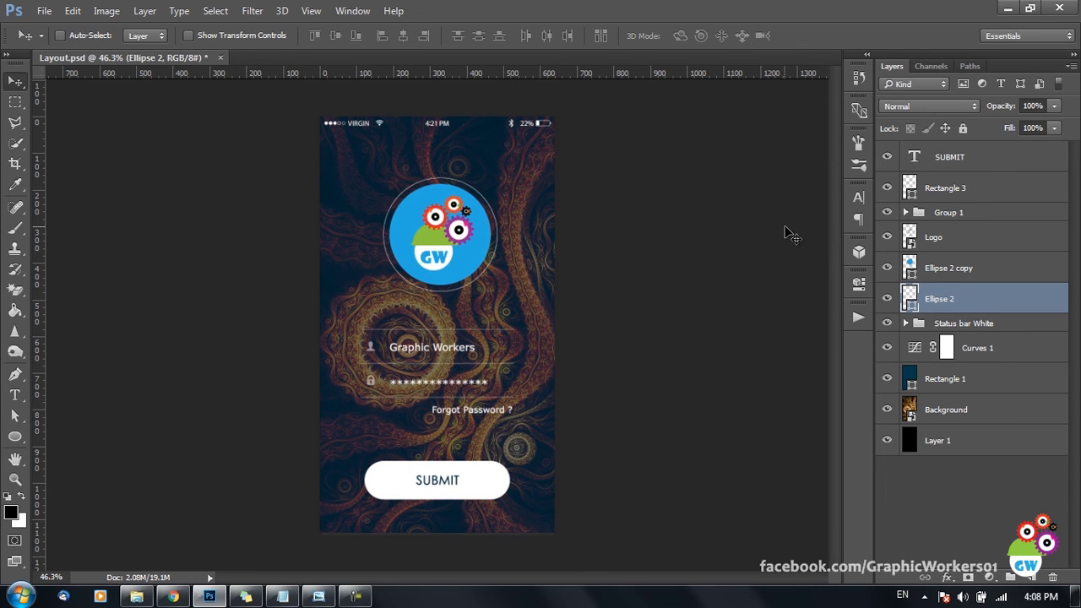
{"action": "left_click", "coordinate": [861, 284]}
{"action": "left_click", "coordinate": [698, 396]}
{"action": "type", "text": "2"}
{"action": "key", "text": "Return"}
{"action": "left_click", "coordinate": [697, 396]}
{"action": "key", "text": "Return"}
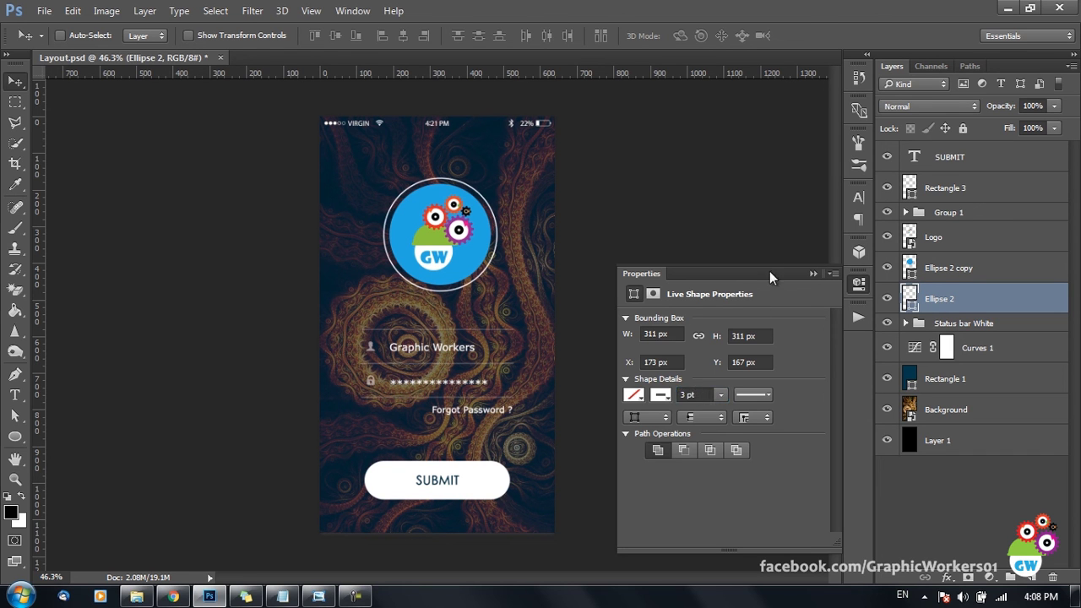
{"action": "left_click", "coordinate": [810, 274]}
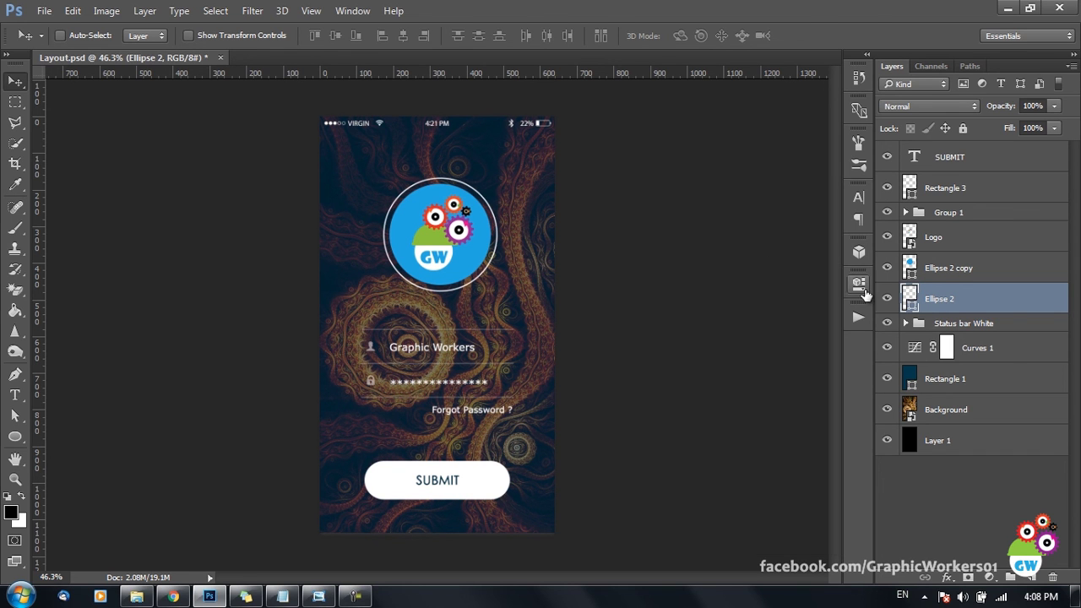
Scale the logo, blue circle and ring together down to about 80%
{"action": "left_click", "coordinate": [961, 272], "text": "shift"}
{"action": "left_click", "coordinate": [966, 245], "text": "shift"}
{"action": "key", "text": "ctrl+t"}
{"action": "left_click_drag", "start_coordinate": [500, 293], "coordinate": [532, 266]}
Commit the badge resize and set the blue circle's opacity to 64%
{"action": "left_click", "coordinate": [719, 35]}
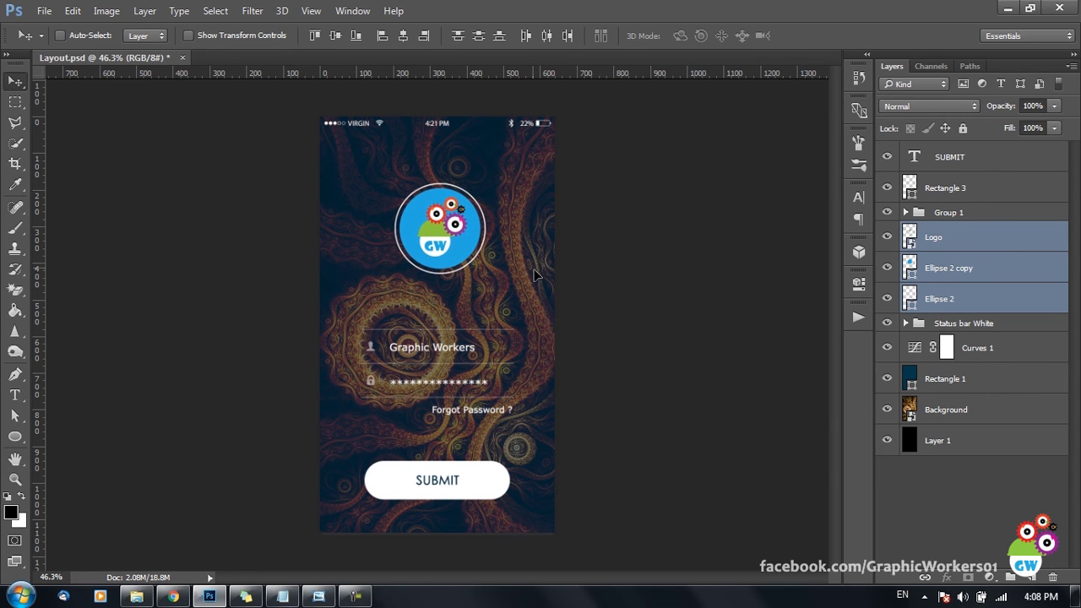
{"action": "left_click", "coordinate": [483, 260], "text": "ctrl"}
{"action": "left_click_drag", "start_coordinate": [1004, 109], "coordinate": [991, 109]}
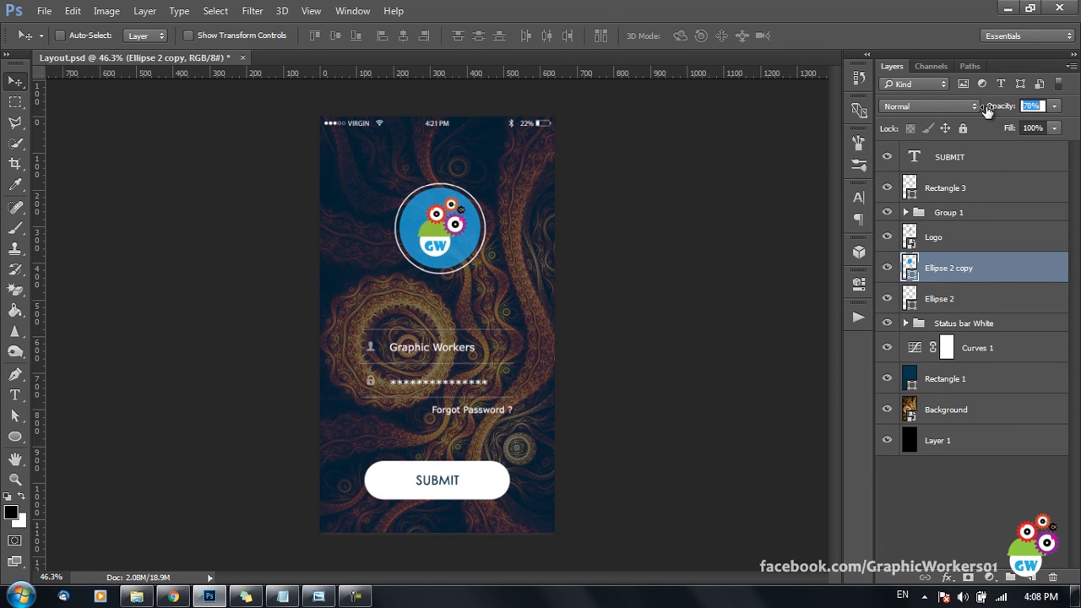
{"action": "left_click_drag", "start_coordinate": [983, 111], "coordinate": [976, 110]}
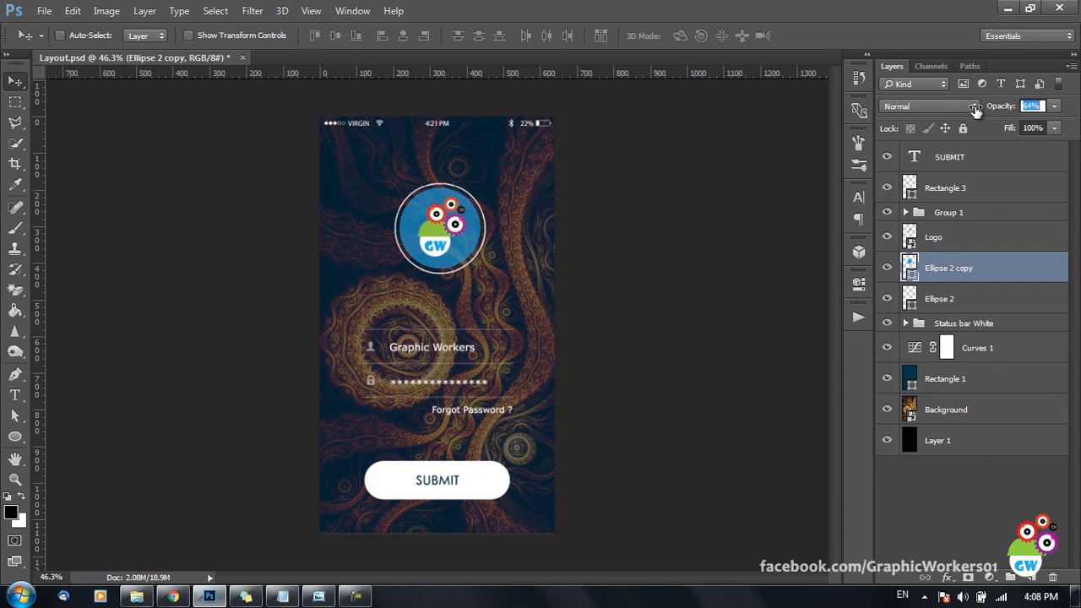
{"action": "key", "text": "Return"}
Switch the pasteboard colour to white, then restore the default dark grey
{"action": "right_click", "coordinate": [660, 264]}
{"action": "left_click", "coordinate": [690, 362]}
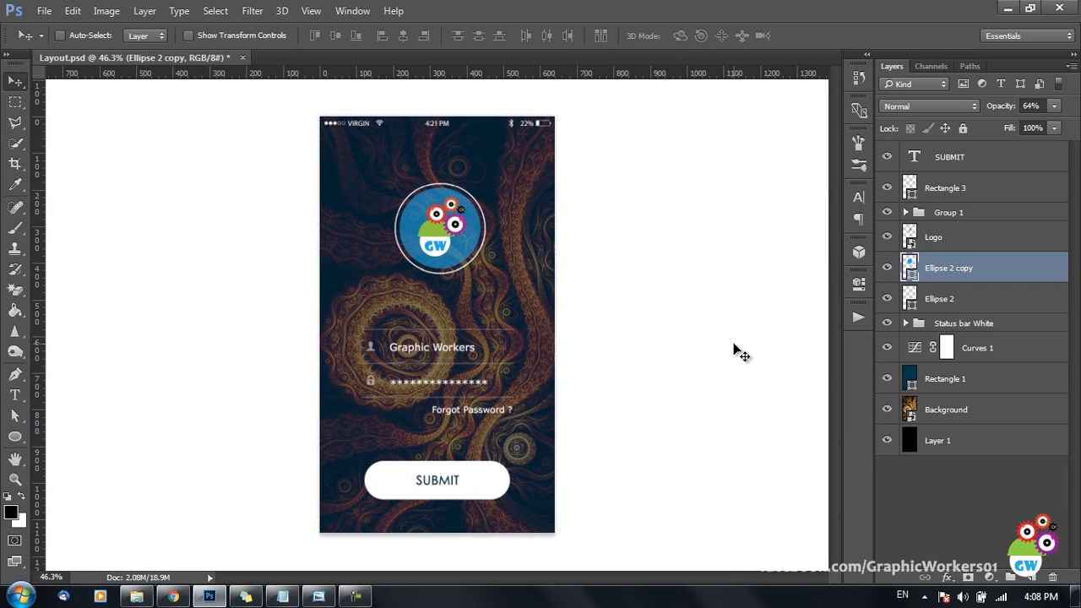
{"action": "right_click", "coordinate": [650, 279]}
{"action": "left_click", "coordinate": [672, 282]}
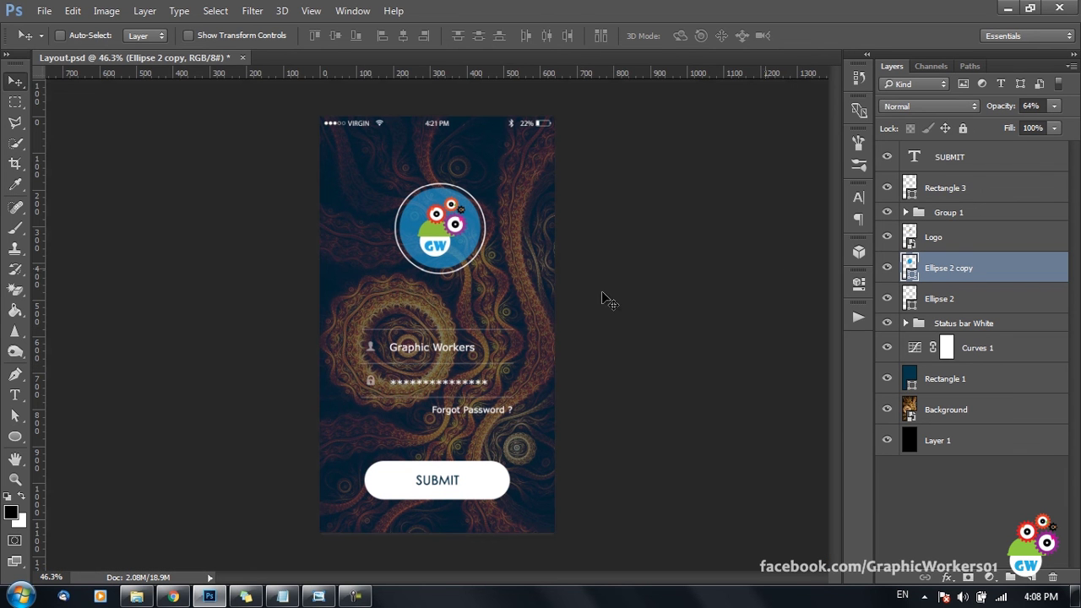
Raise the User and Password icon layers to 100% opacity, then collapse Group 1
{"action": "scroll", "coordinate": [483, 407], "scroll_direction": "up", "scroll_amount": 5}
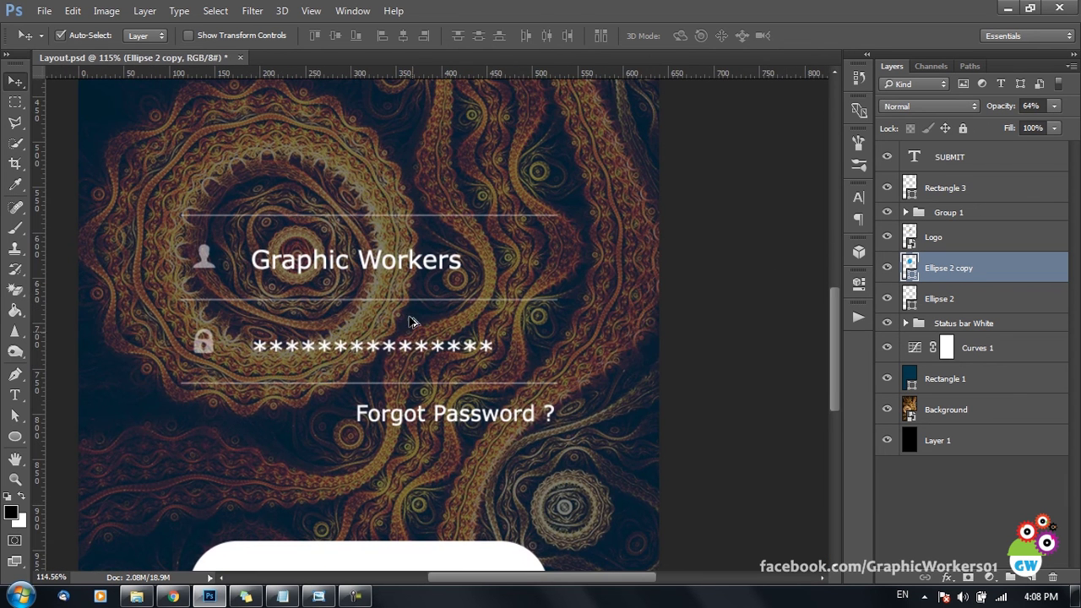
{"action": "scroll", "coordinate": [241, 292], "scroll_direction": "up", "scroll_amount": 3}
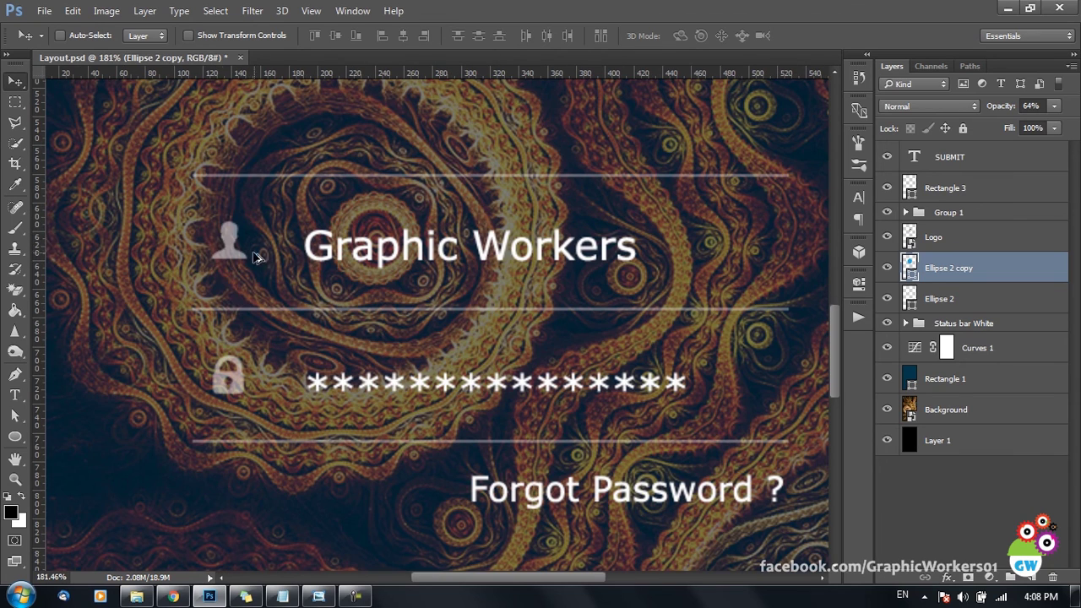
{"action": "left_click", "coordinate": [204, 255]}
{"action": "left_click_drag", "start_coordinate": [996, 108], "coordinate": [1041, 106]}
{"action": "scroll", "coordinate": [700, 409], "scroll_direction": "down", "scroll_amount": 3}
{"action": "scroll", "coordinate": [700, 409], "scroll_direction": "down", "scroll_amount": 3}
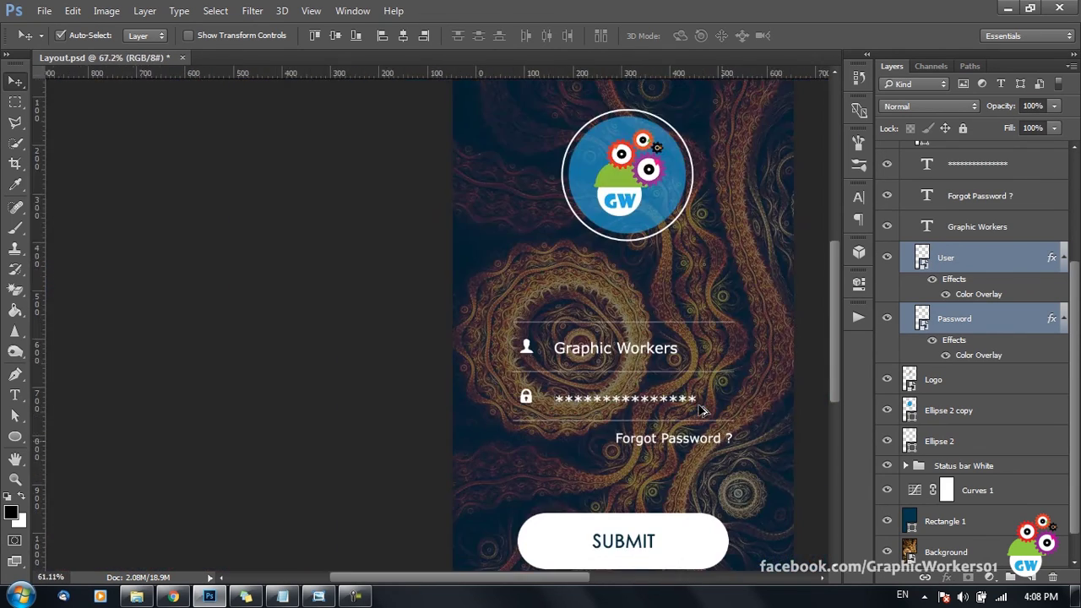
{"action": "scroll", "coordinate": [500, 428], "scroll_direction": "down", "scroll_amount": 1}
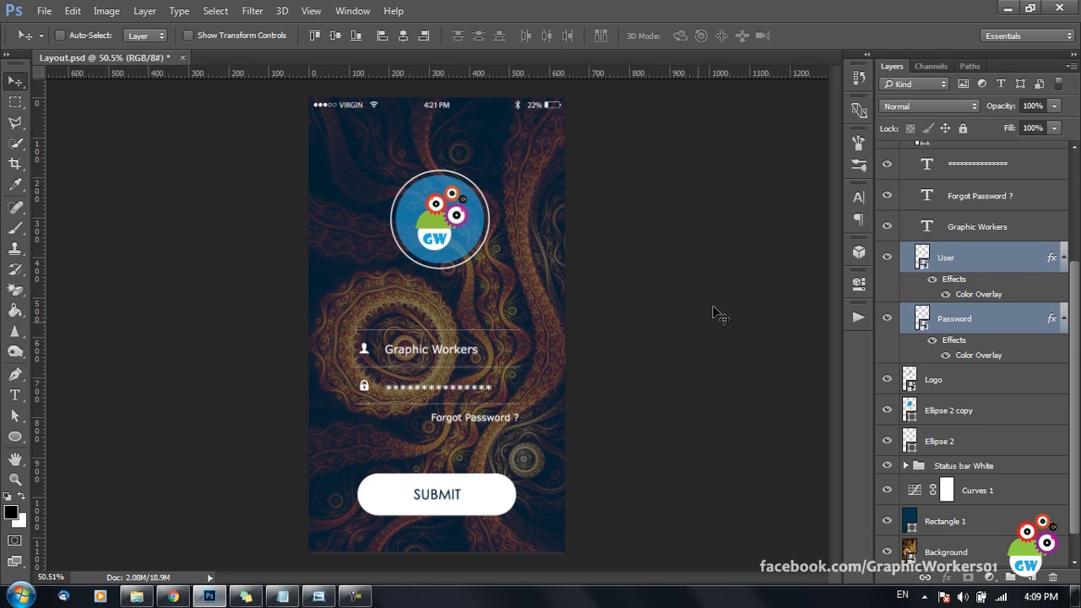
{"action": "scroll", "coordinate": [989, 320], "scroll_direction": "up", "scroll_amount": 3}
{"action": "left_click", "coordinate": [906, 213]}
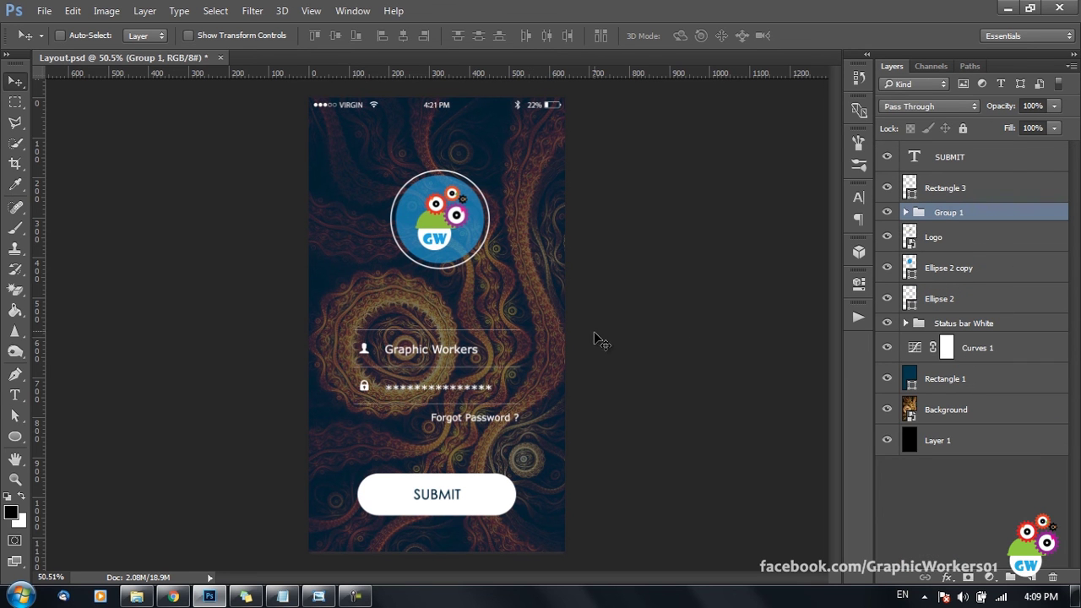